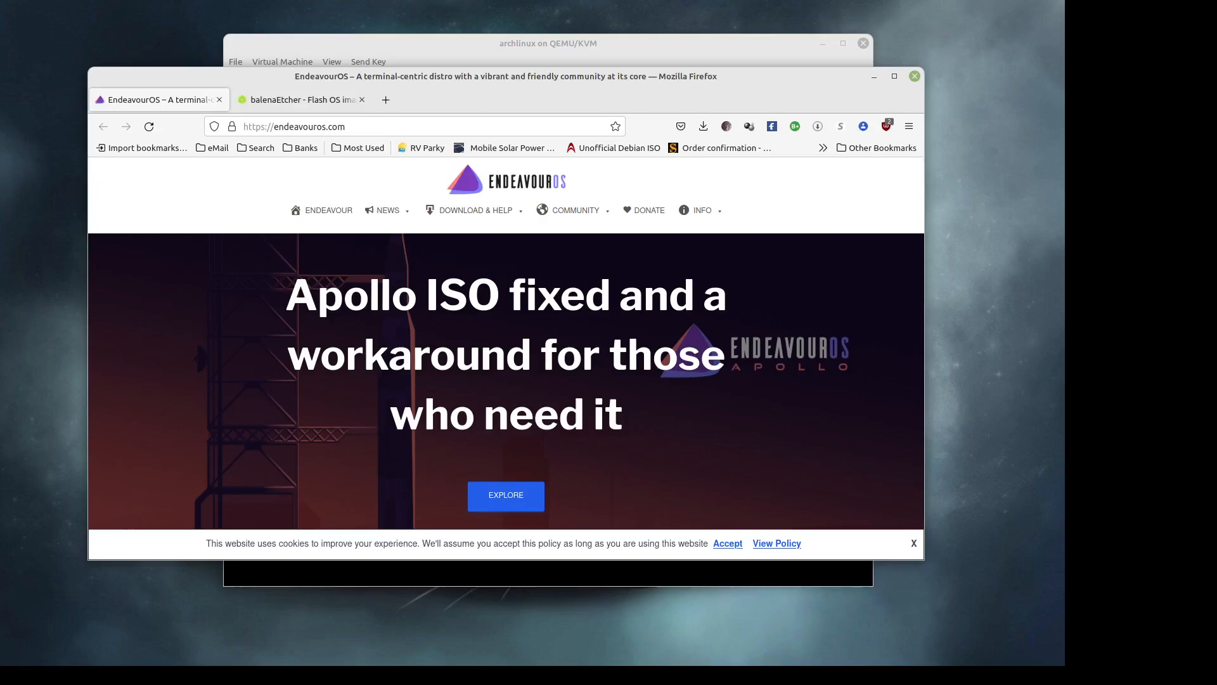
- Close the like-and-subscribe image and dismiss the address-bar suggestions to return to the page
key("alt+Tab")
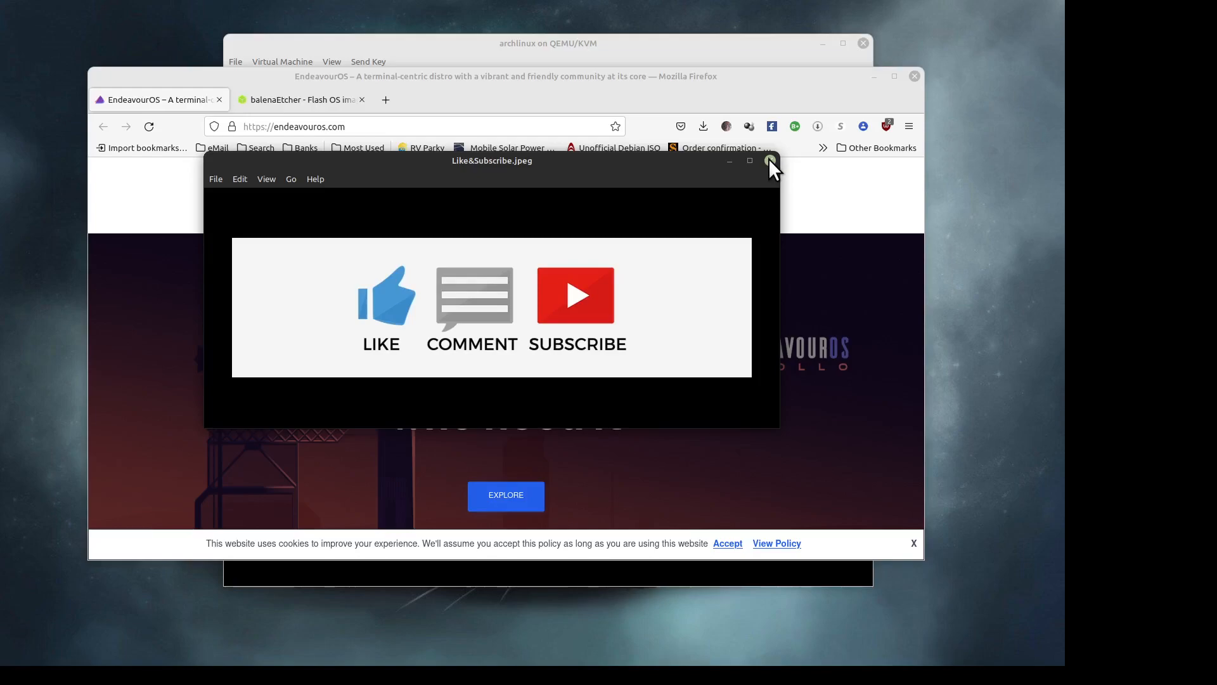
left_click(770, 161)
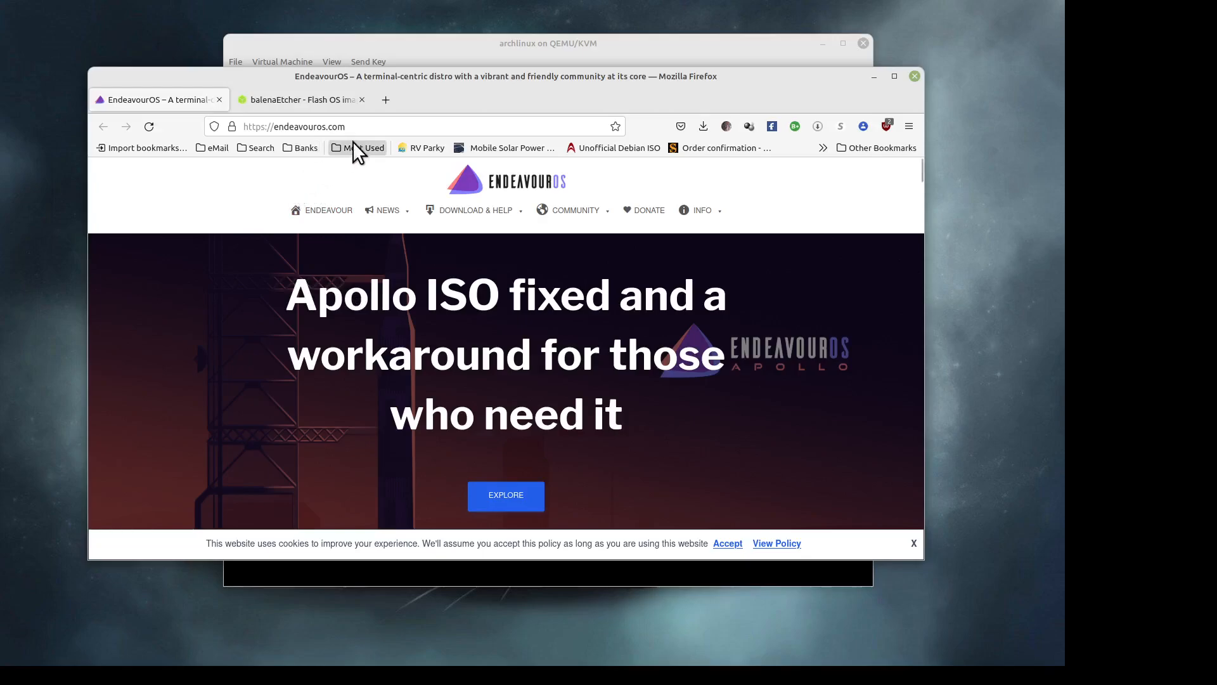
left_click(360, 126)
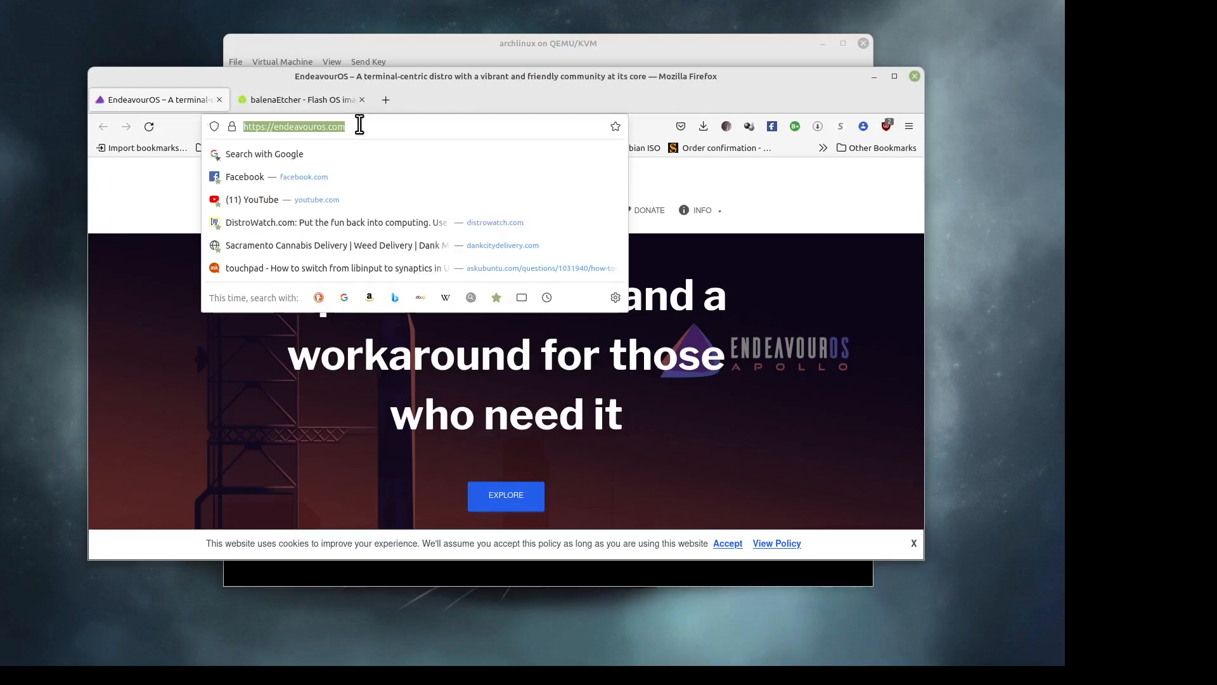
left_click(349, 127)
left_click(168, 337)
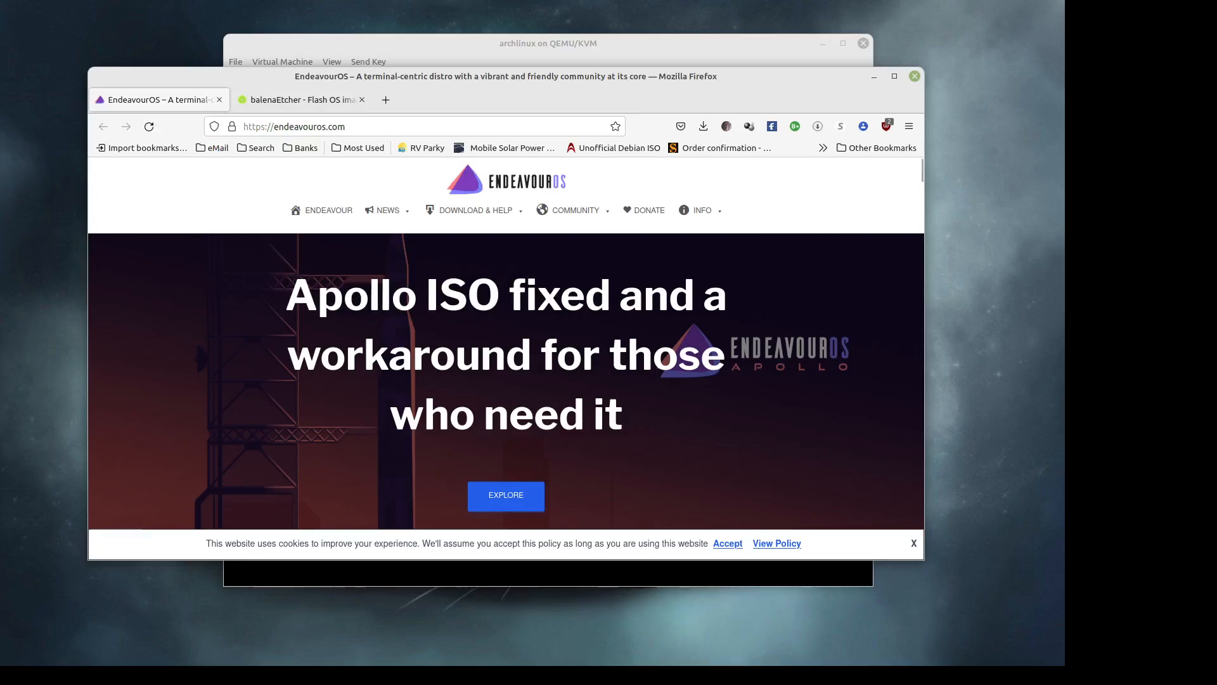
- Detach the DistroWatch EndeavourOS page into its own window, reposition it, and scroll to Welcome to EndeavourOS
left_click_drag(3, 301, 222, 242)
left_click_drag(236, 185, 252, 111)
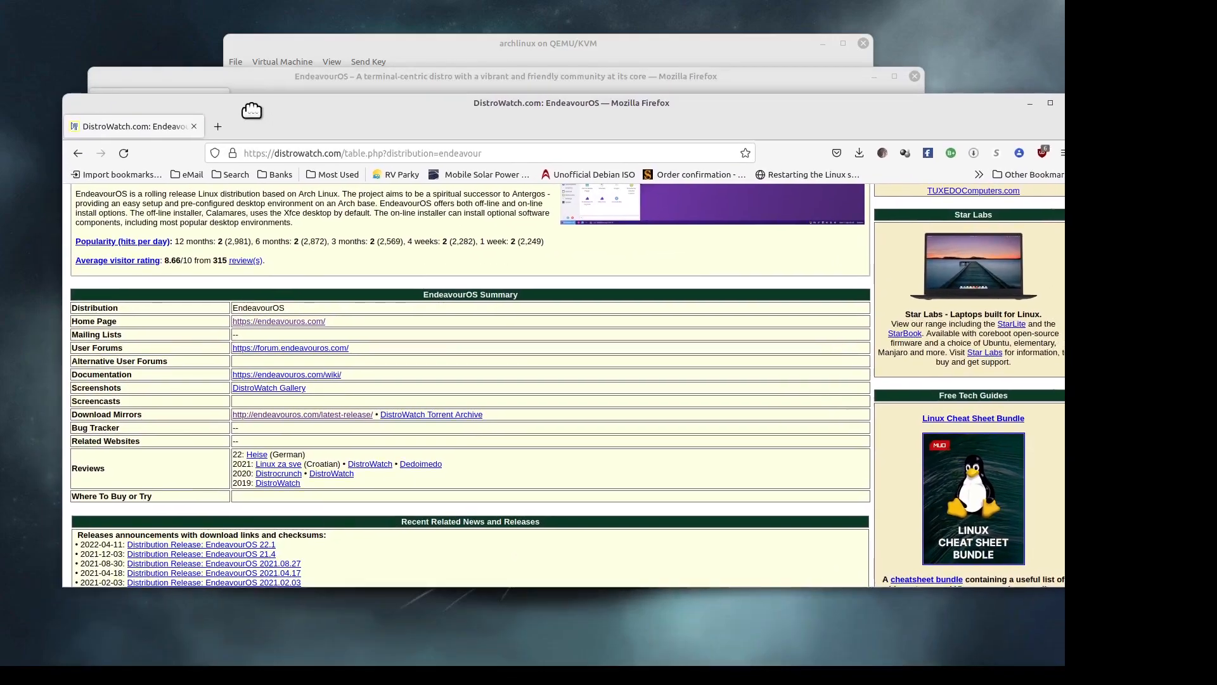
scroll(218, 348, "up", 8)
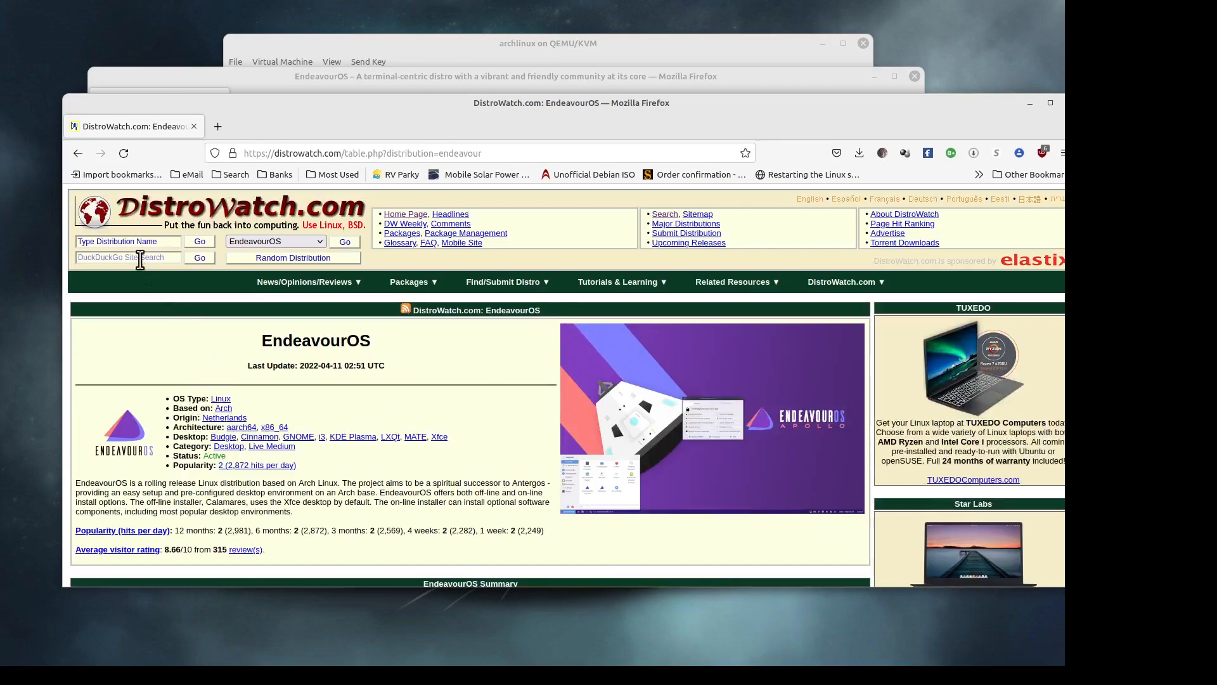
scroll(218, 371, "down", 5)
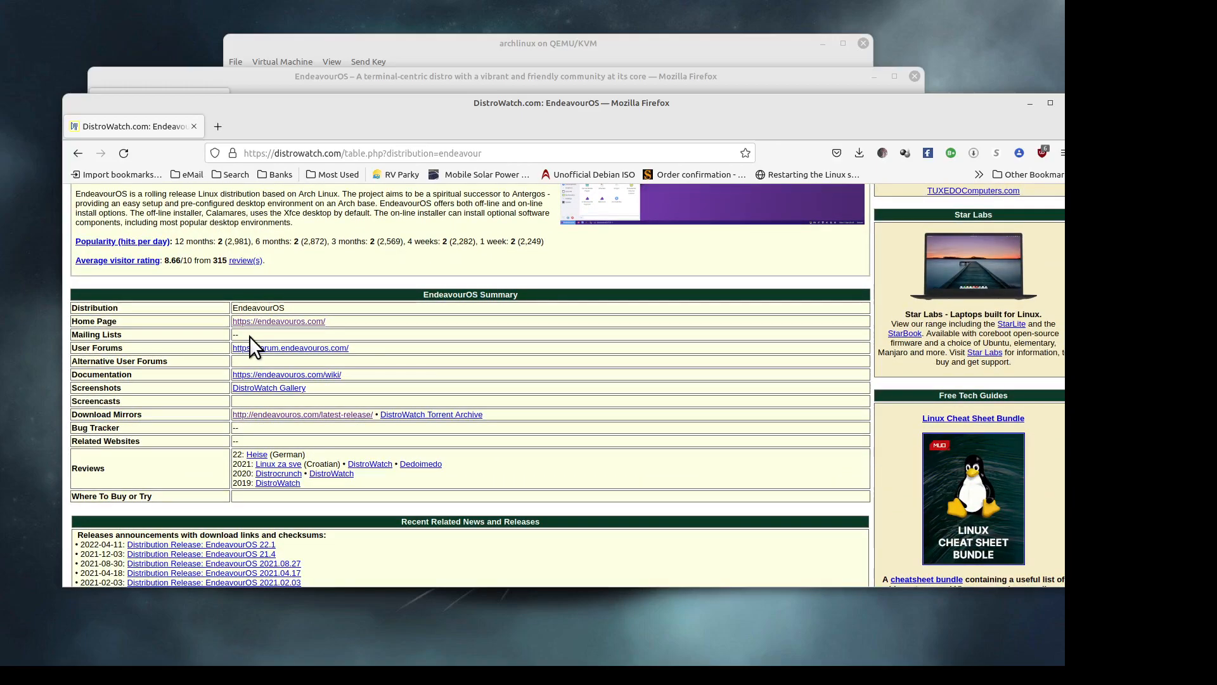
left_click_drag(897, 113, 870, 126)
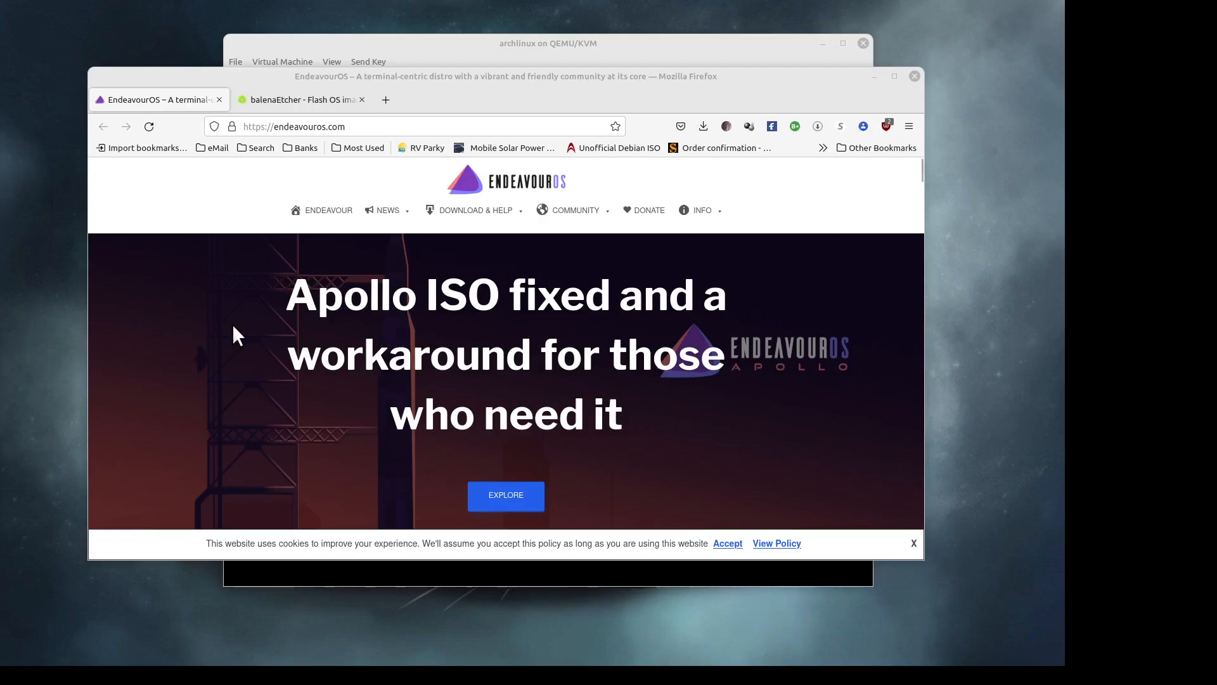
scroll(232, 323, "down", 5)
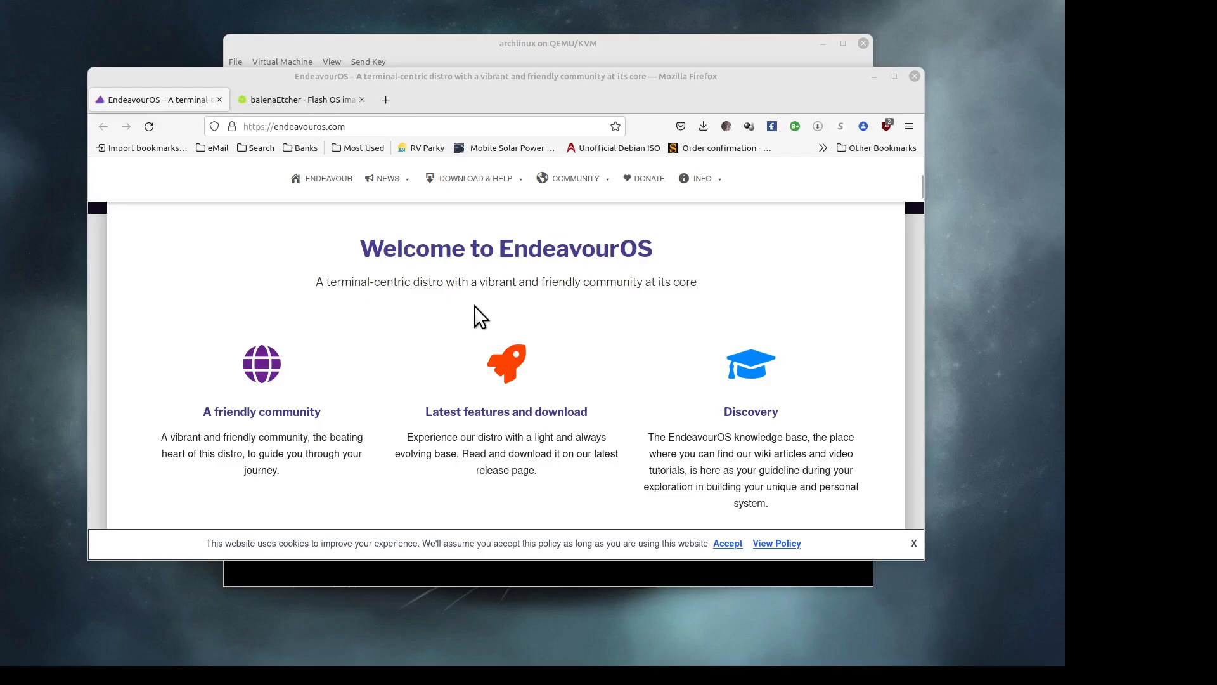
- Skim down to the Our mirror partners table, then return to the 'Apollo ISO fixed' headline
scroll(476, 310, "up", 3)
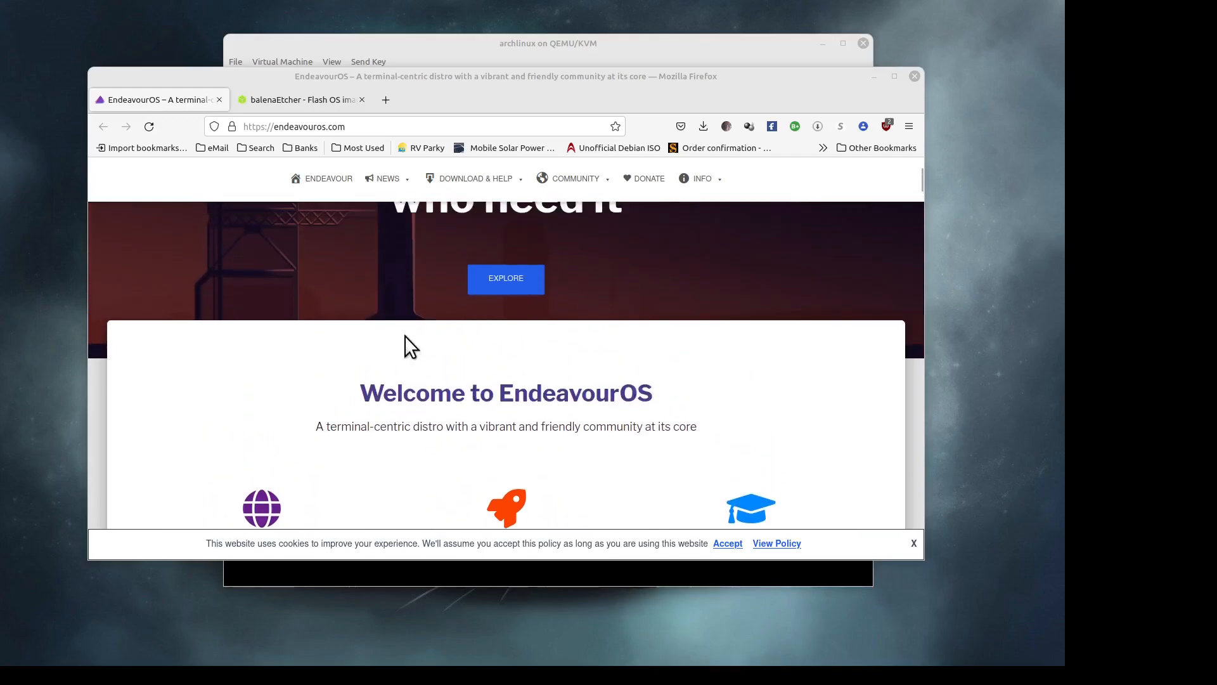
scroll(341, 340, "down", 4)
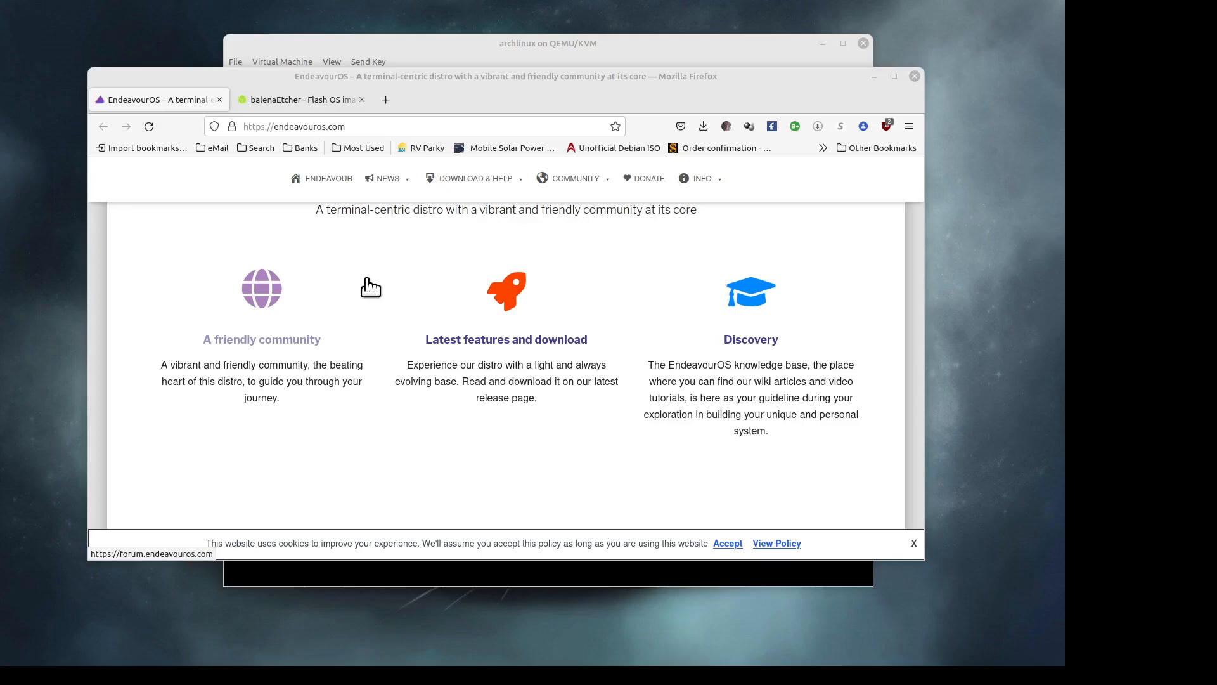
scroll(368, 288, "up", 2)
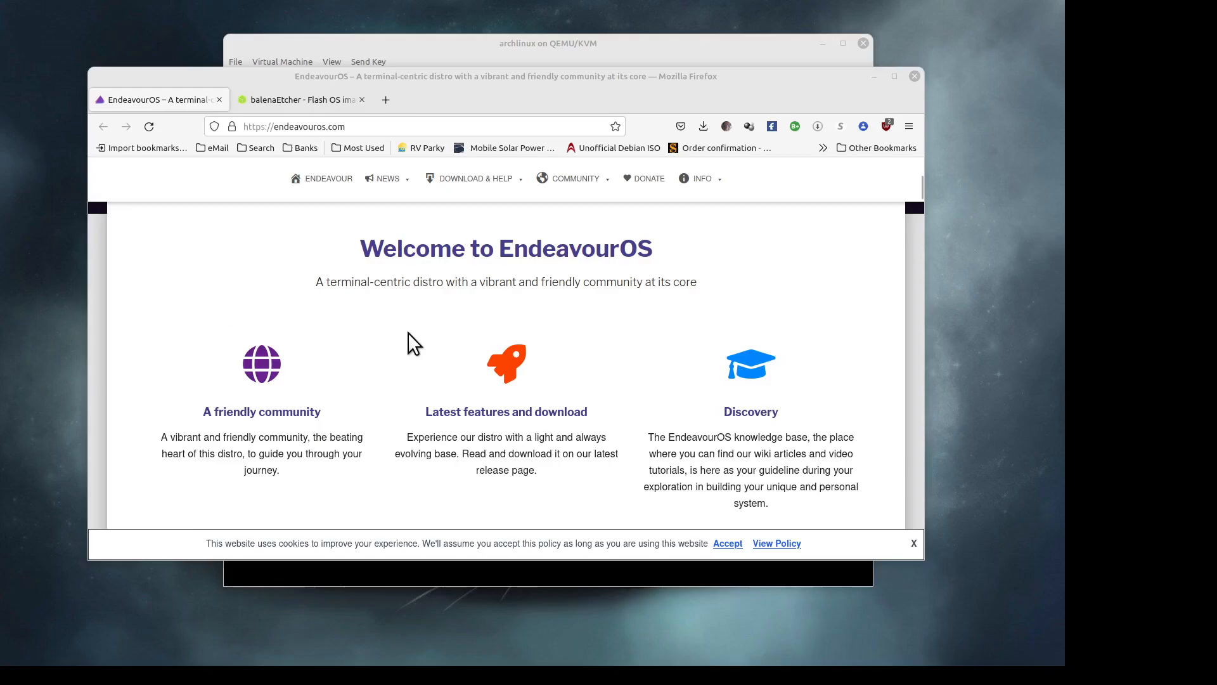
scroll(409, 333, "up", 2)
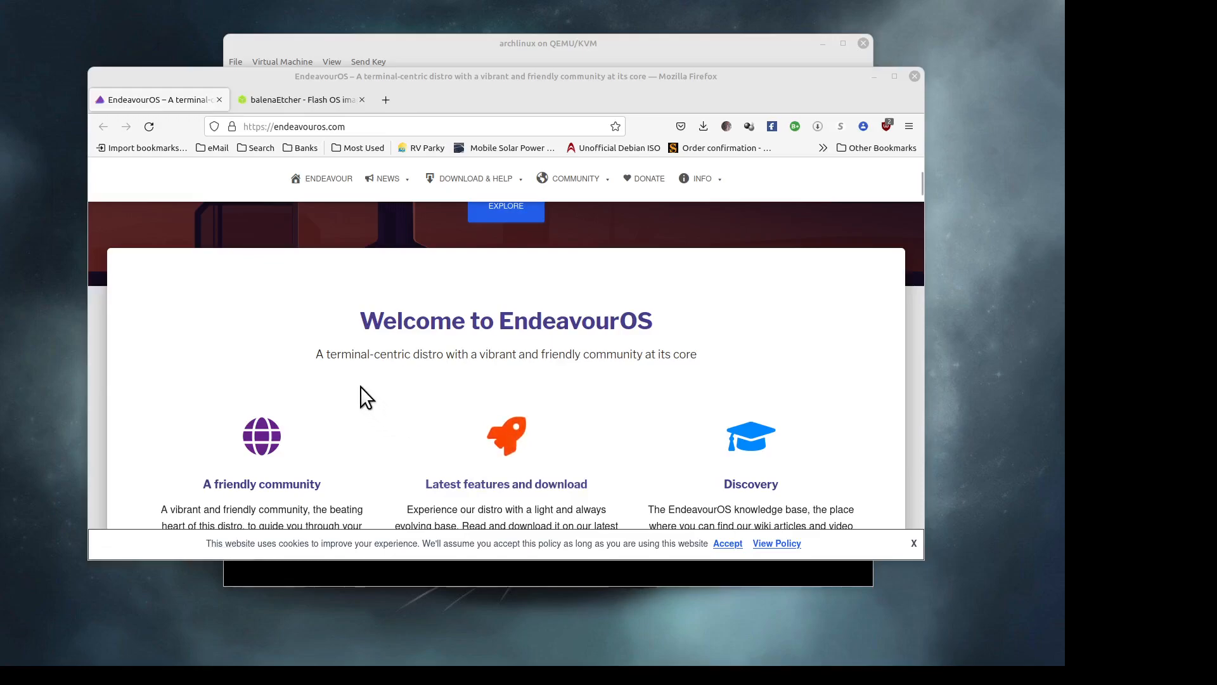
scroll(360, 386, "down", 5)
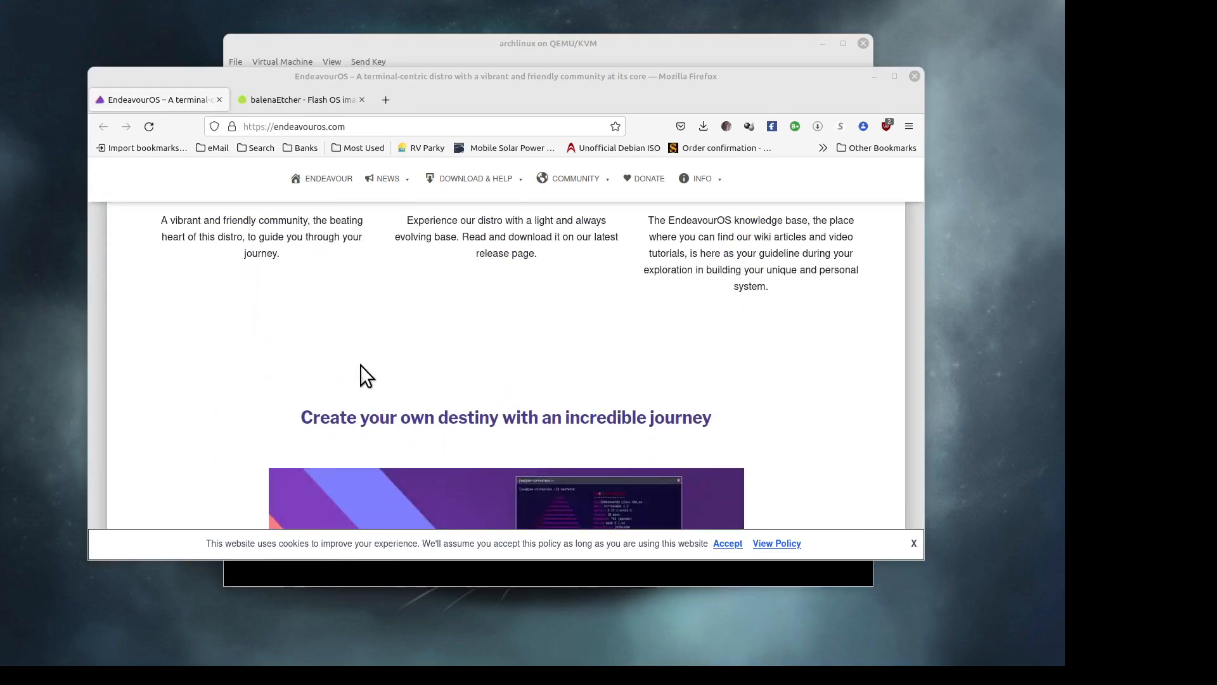
scroll(360, 364, "up", 5)
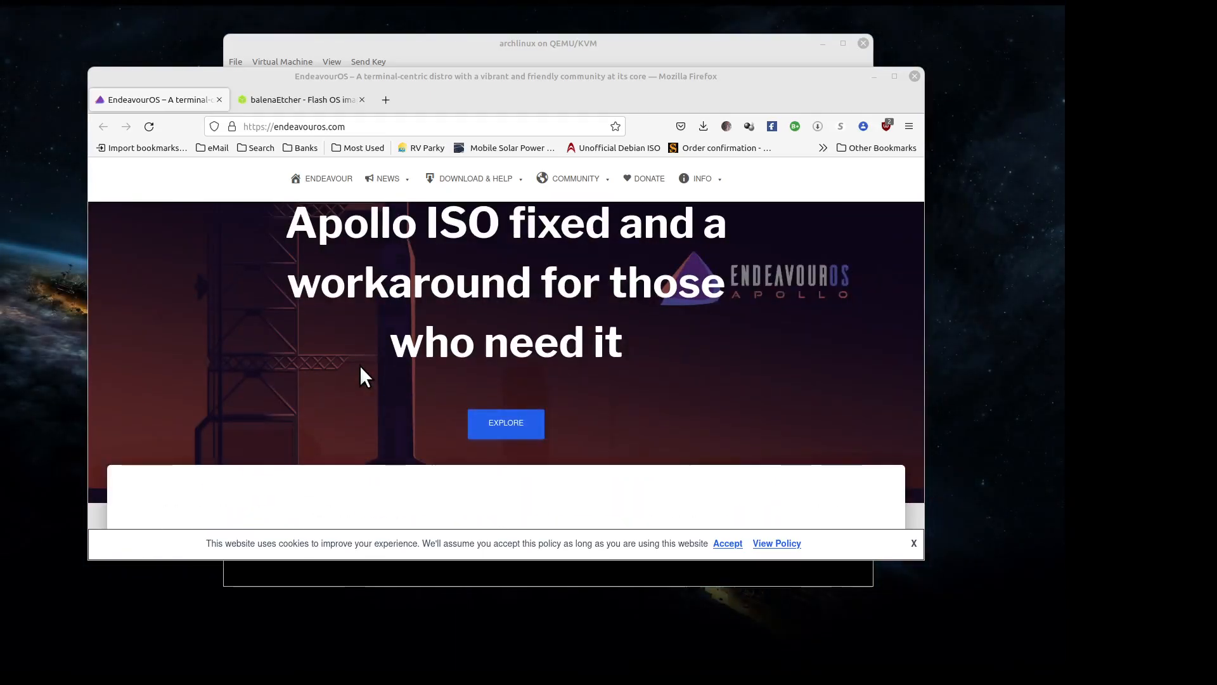
scroll(360, 367, "up", 1)
scroll(360, 365, "down", 10)
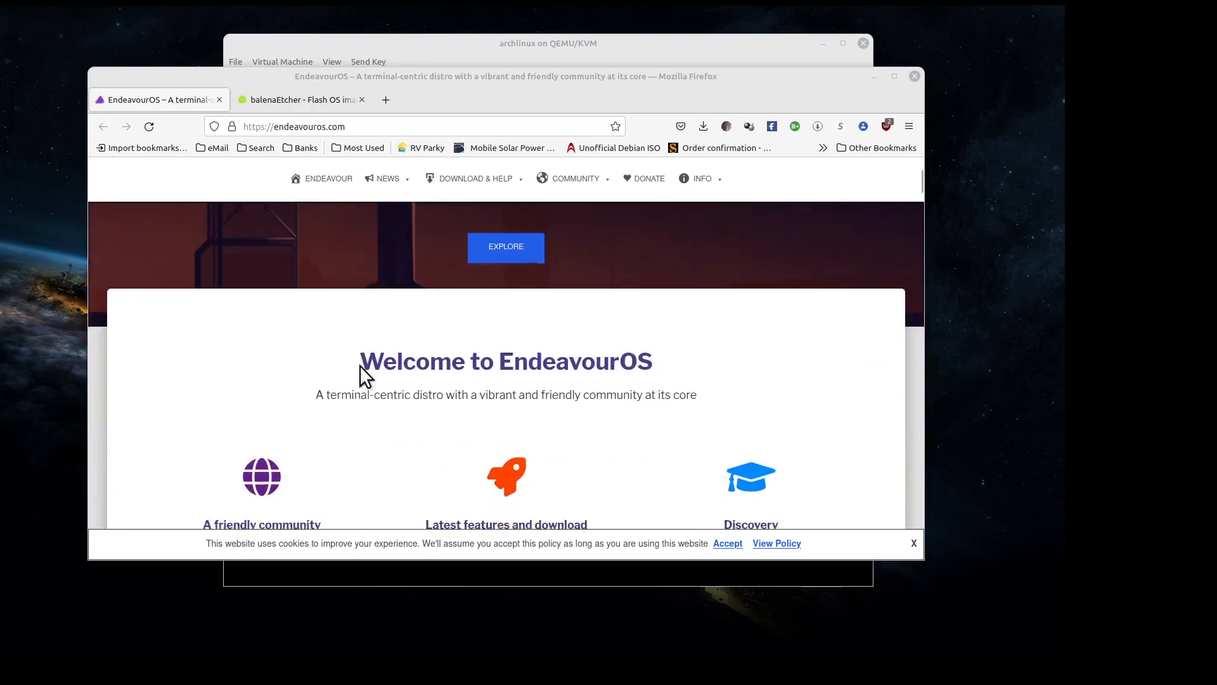
scroll(362, 368, "down", 3)
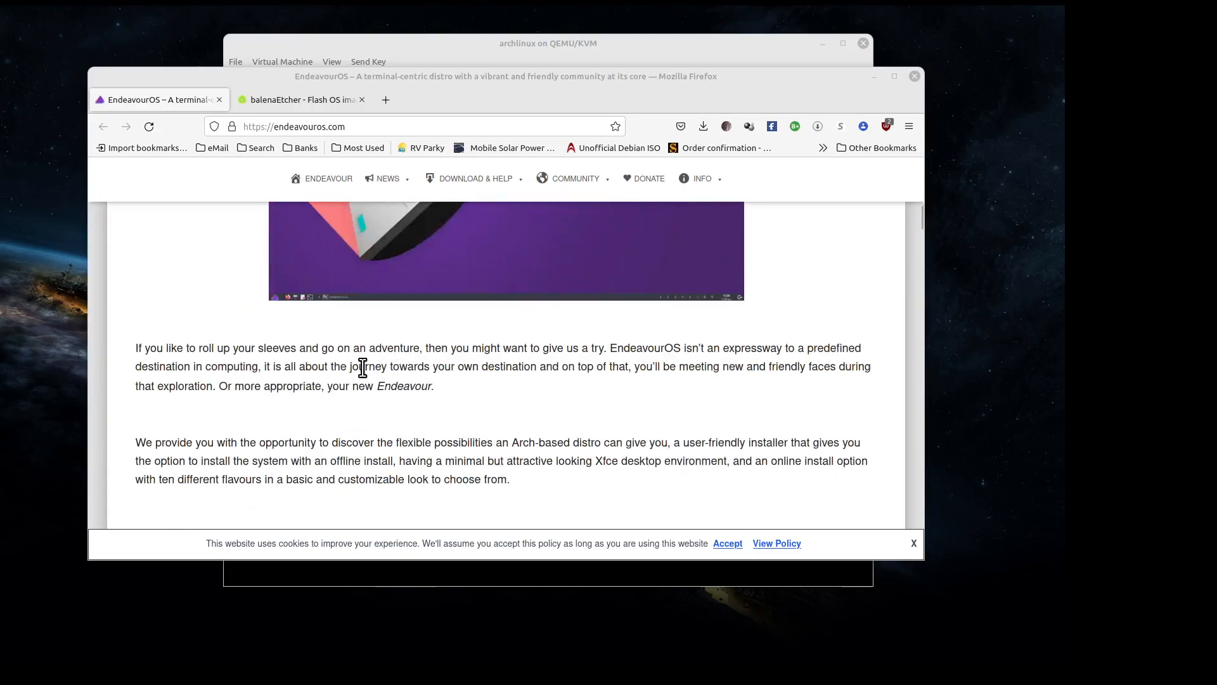
scroll(365, 372, "down", 5)
scroll(360, 366, "down", 6)
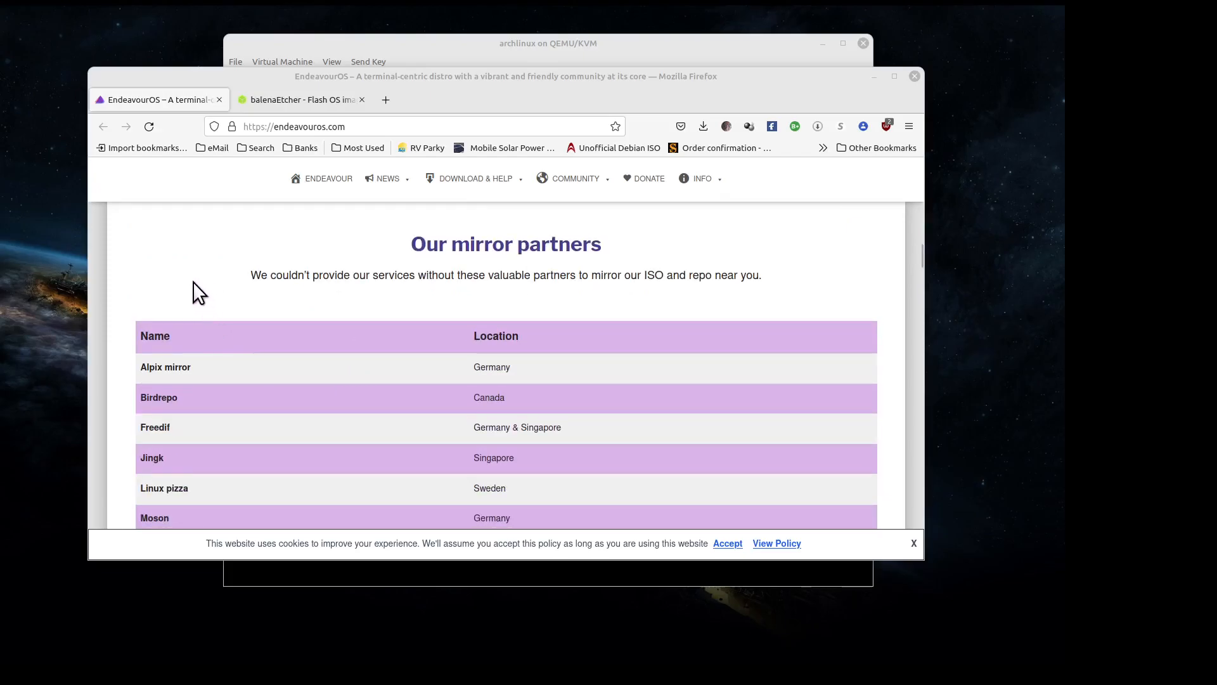
scroll(194, 282, "down", 5)
scroll(193, 282, "up", 7)
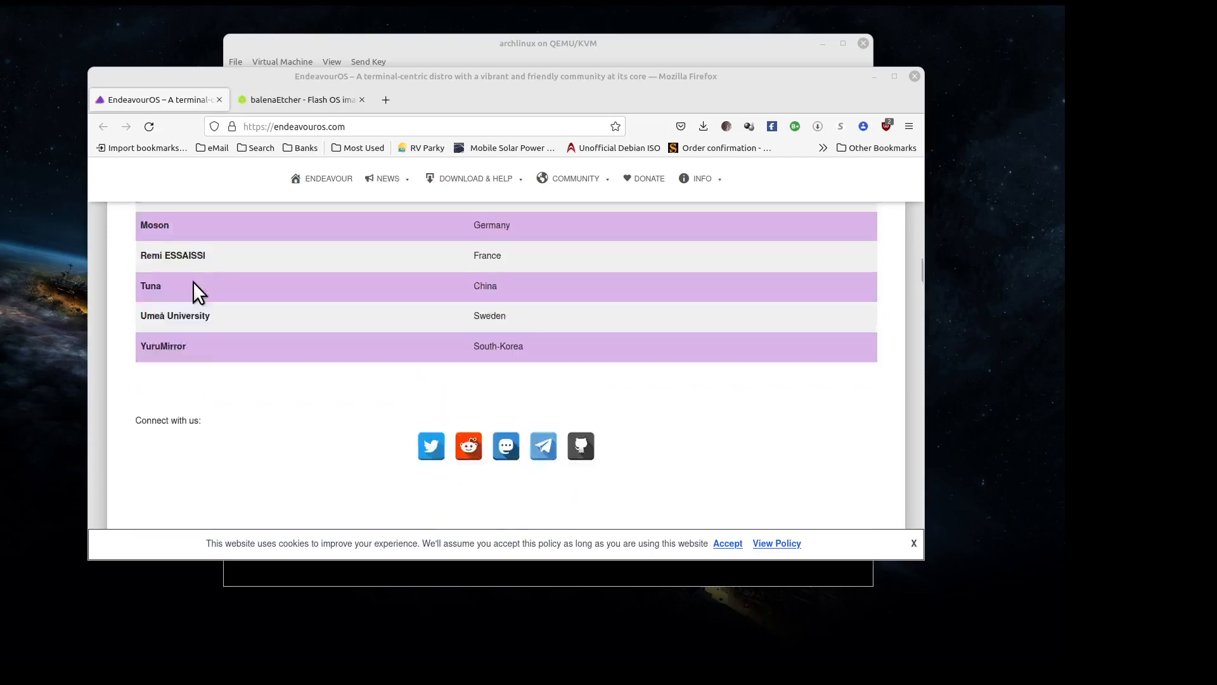
scroll(193, 282, "up", 15)
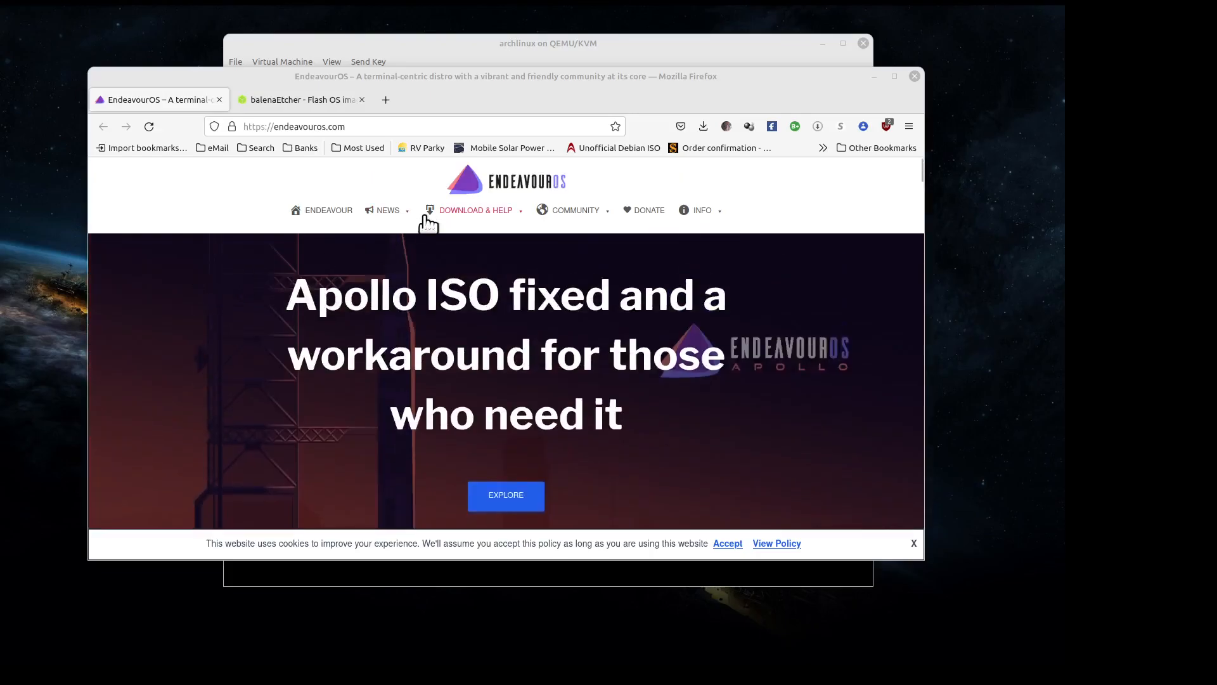
- Open Latest release from DOWNLOAD & HELP and read the versions list (Linux kernel 5.17.1, Calamares 3.2.54)
mouse_move(467, 213)
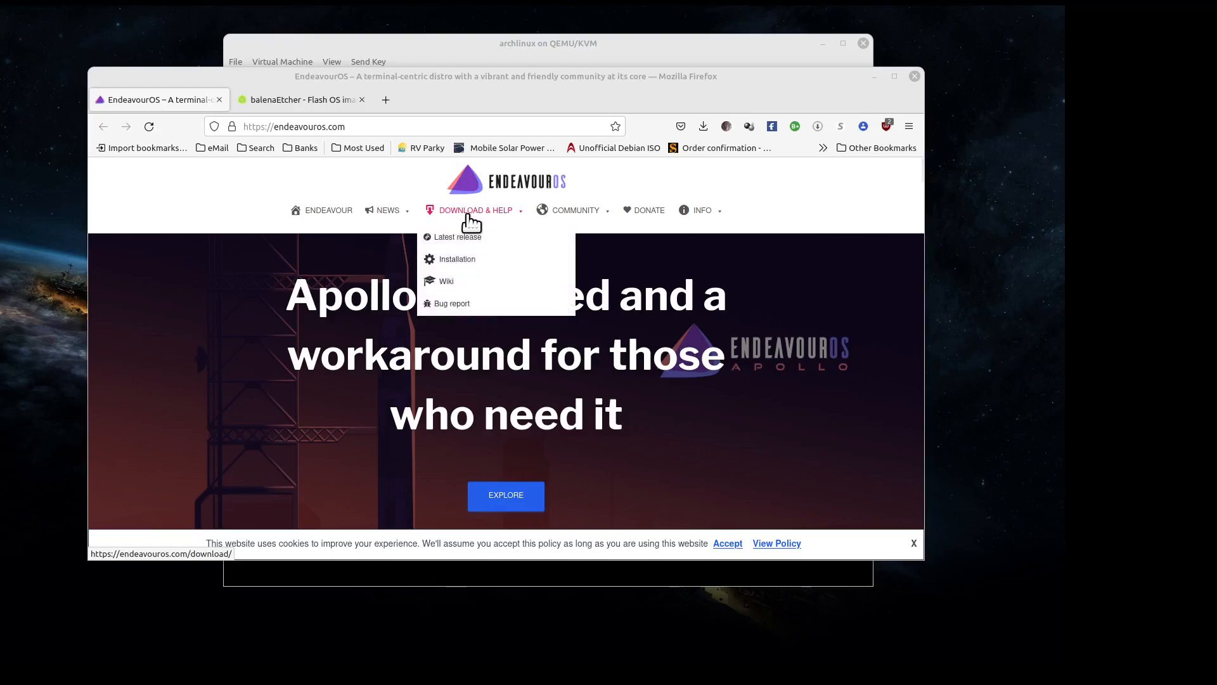
left_click(447, 238)
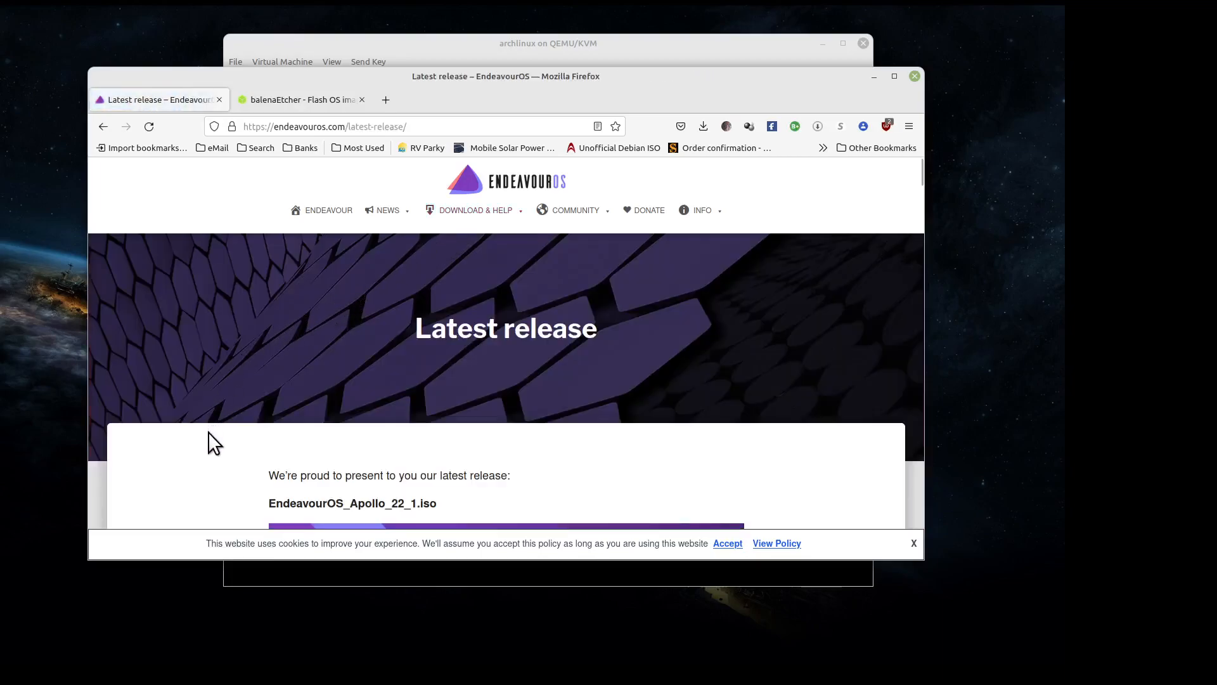
scroll(208, 431, "down", 10)
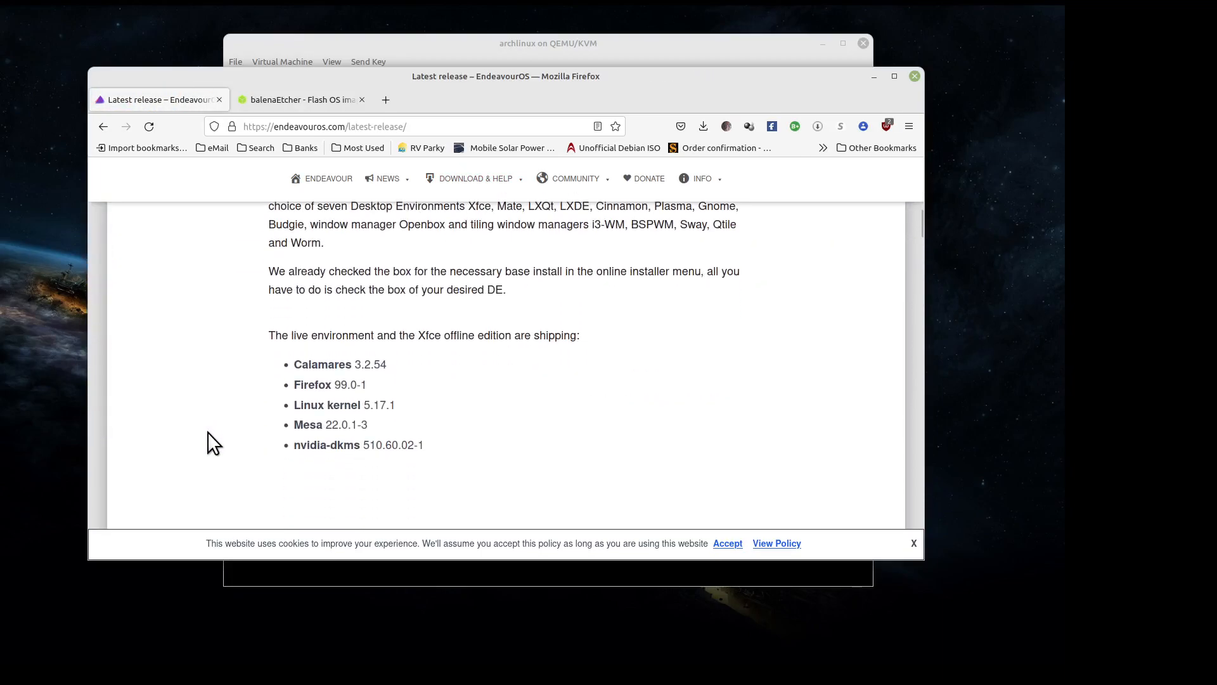
scroll(207, 432, "down", 4)
scroll(207, 431, "up", 3)
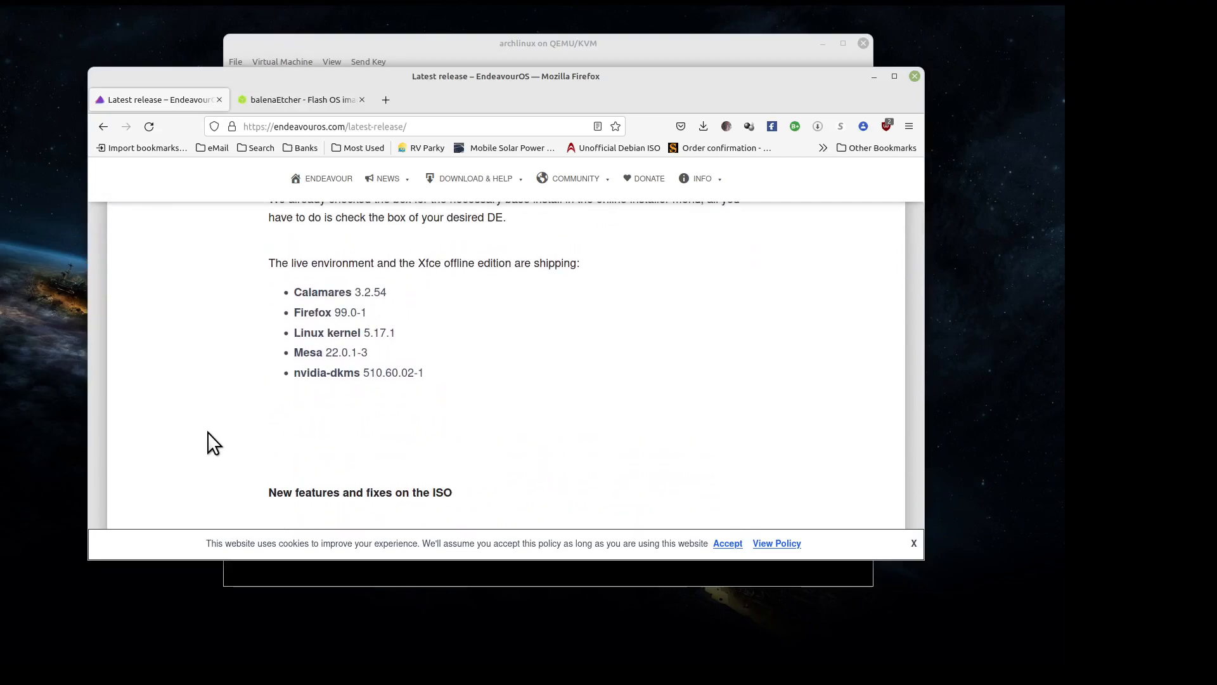
scroll(208, 431, "down", 5)
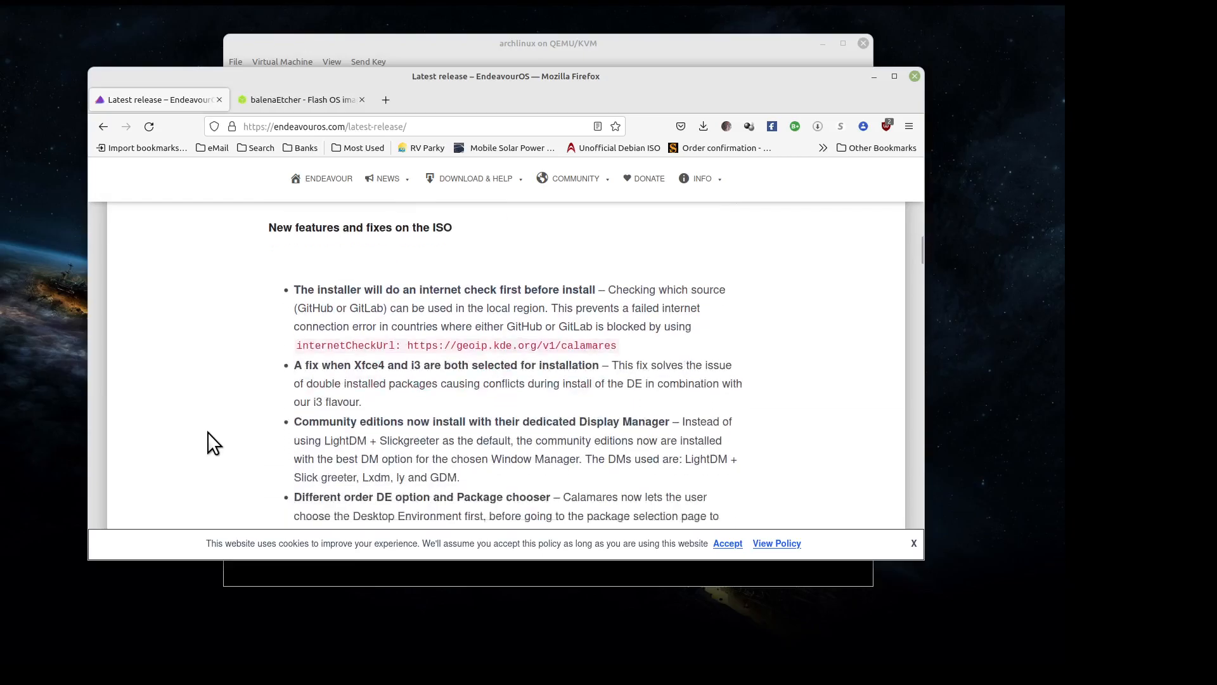
scroll(207, 431, "up", 5)
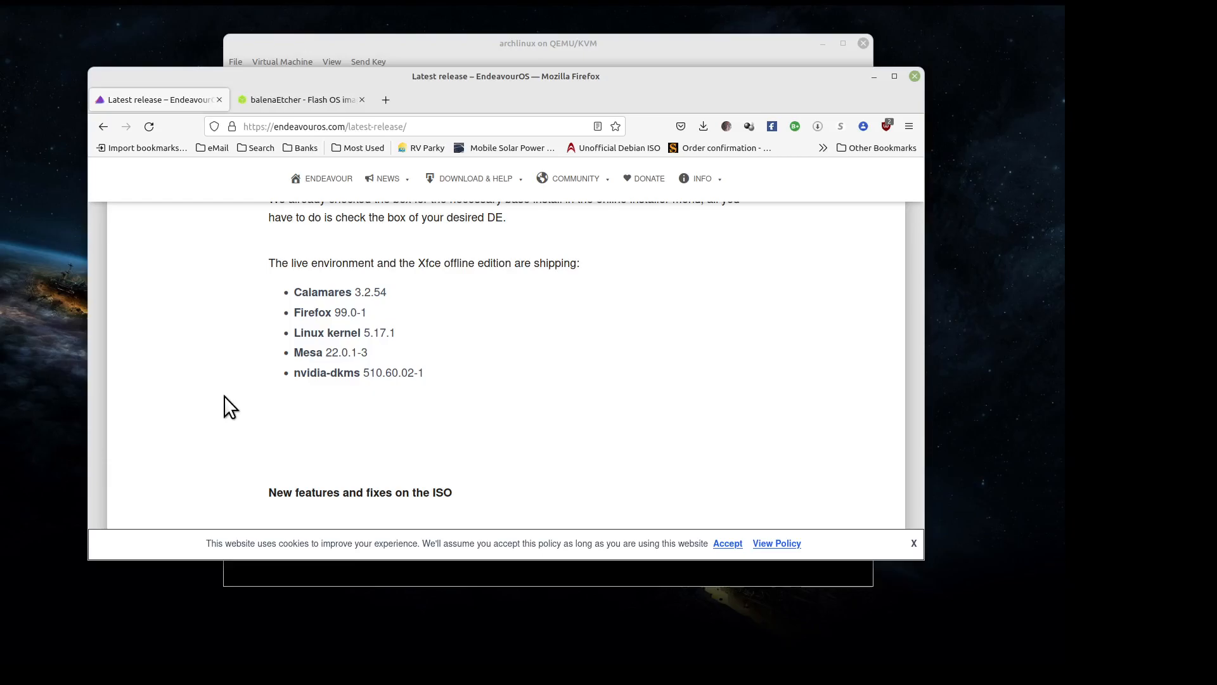
- Scroll to the mirror table listing ISO, Torrent, Sha512sum and GPG sig links per mirror
scroll(223, 395, "down", 5)
scroll(223, 395, "down", 10)
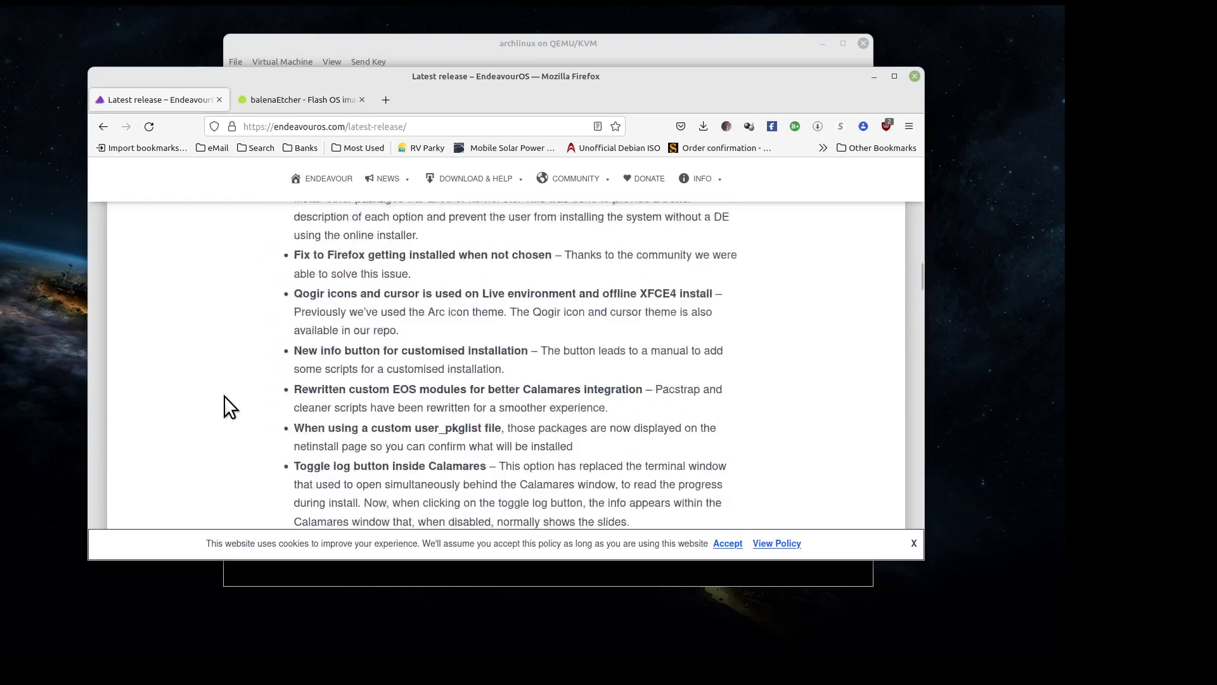
scroll(223, 395, "up", 12)
scroll(224, 396, "up", 12)
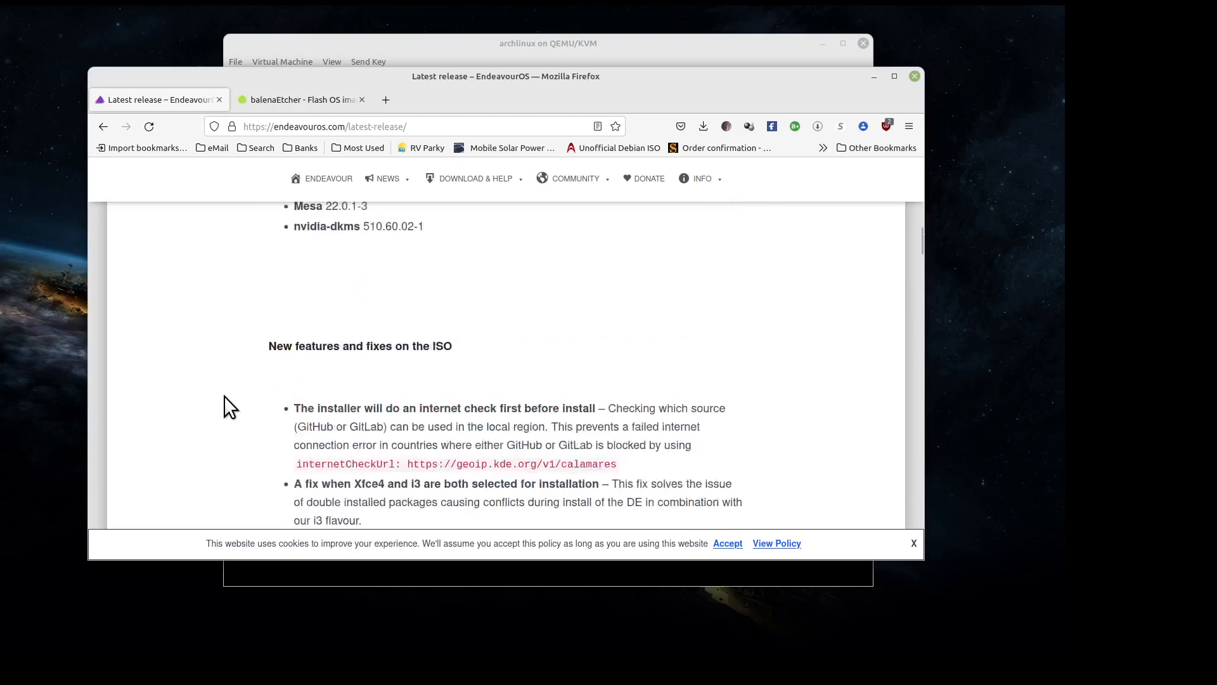
scroll(225, 396, "down", 10)
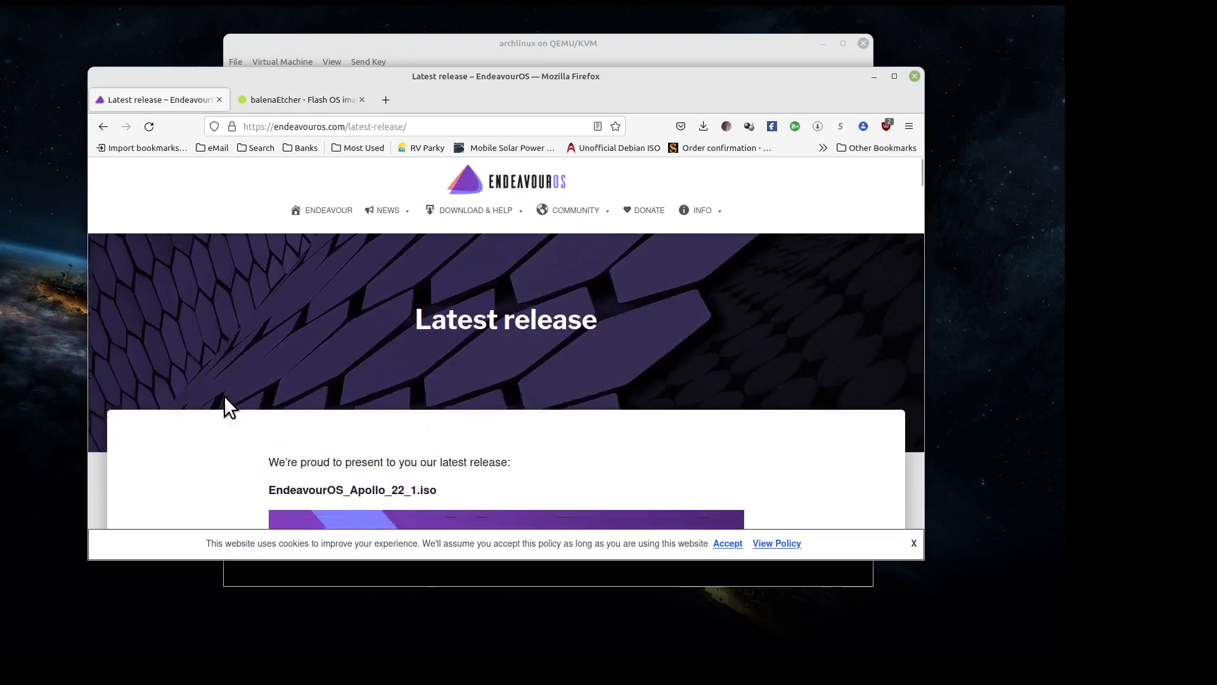
scroll(223, 397, "down", 15)
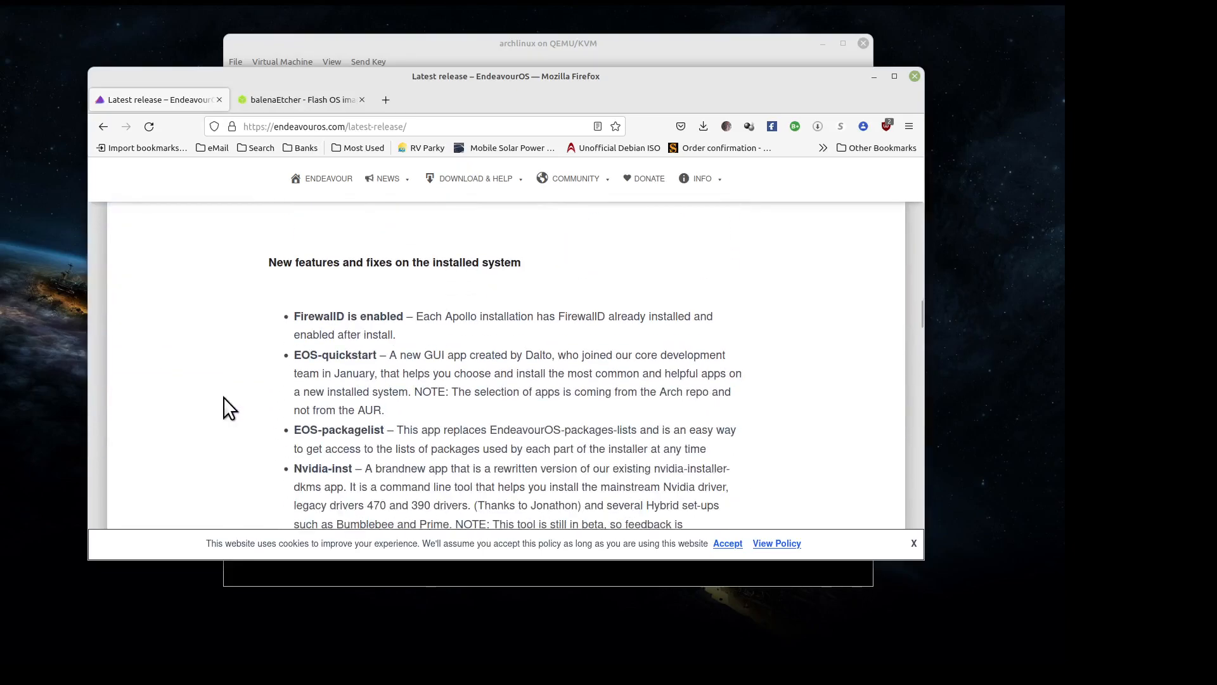
scroll(223, 397, "down", 15)
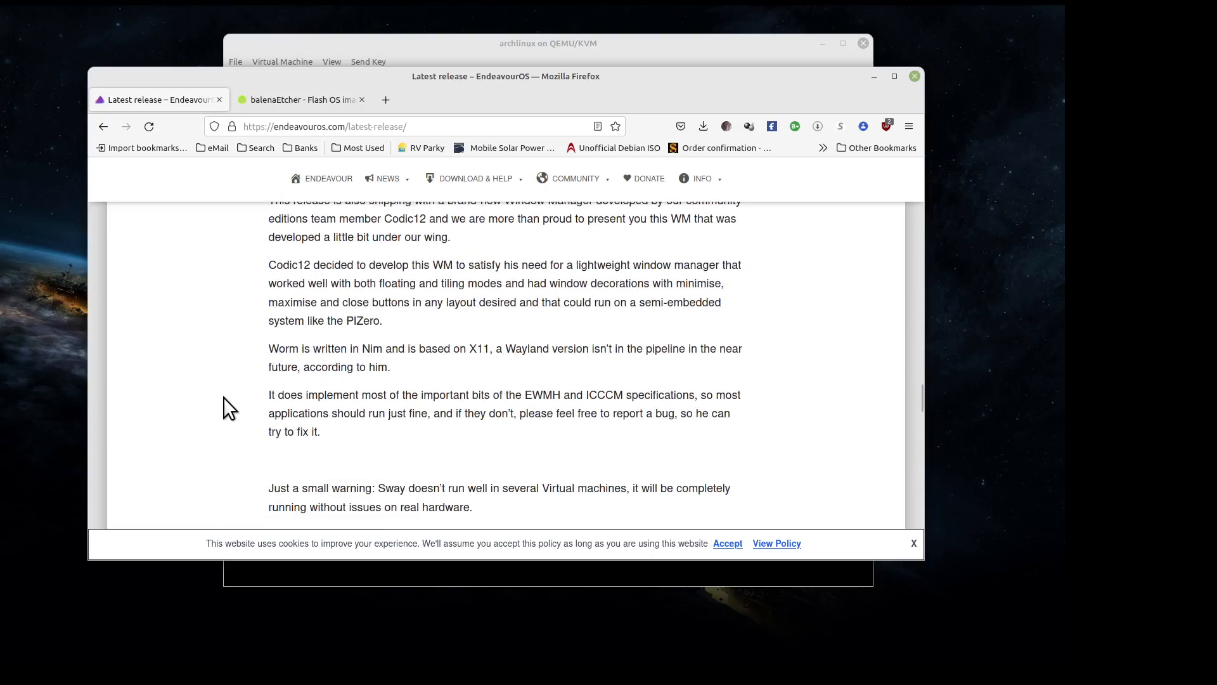
scroll(223, 397, "down", 3)
scroll(223, 397, "up", 2)
scroll(223, 397, "down", 5)
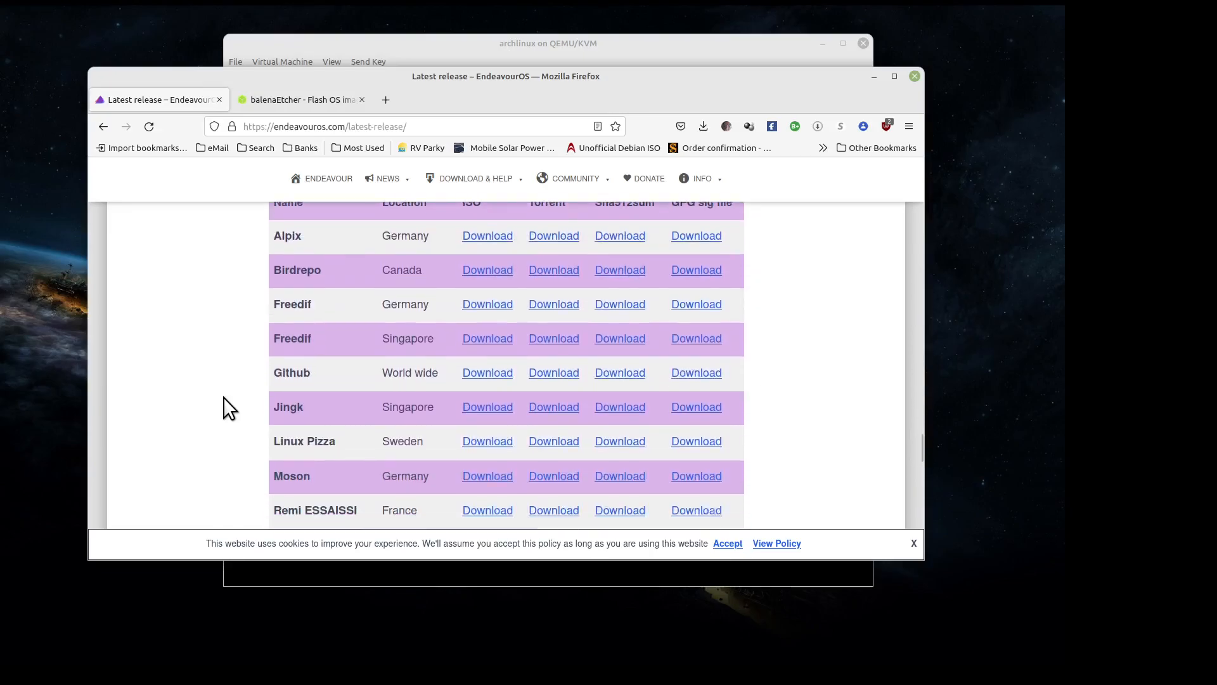
scroll(223, 397, "up", 3)
scroll(224, 396, "up", 1)
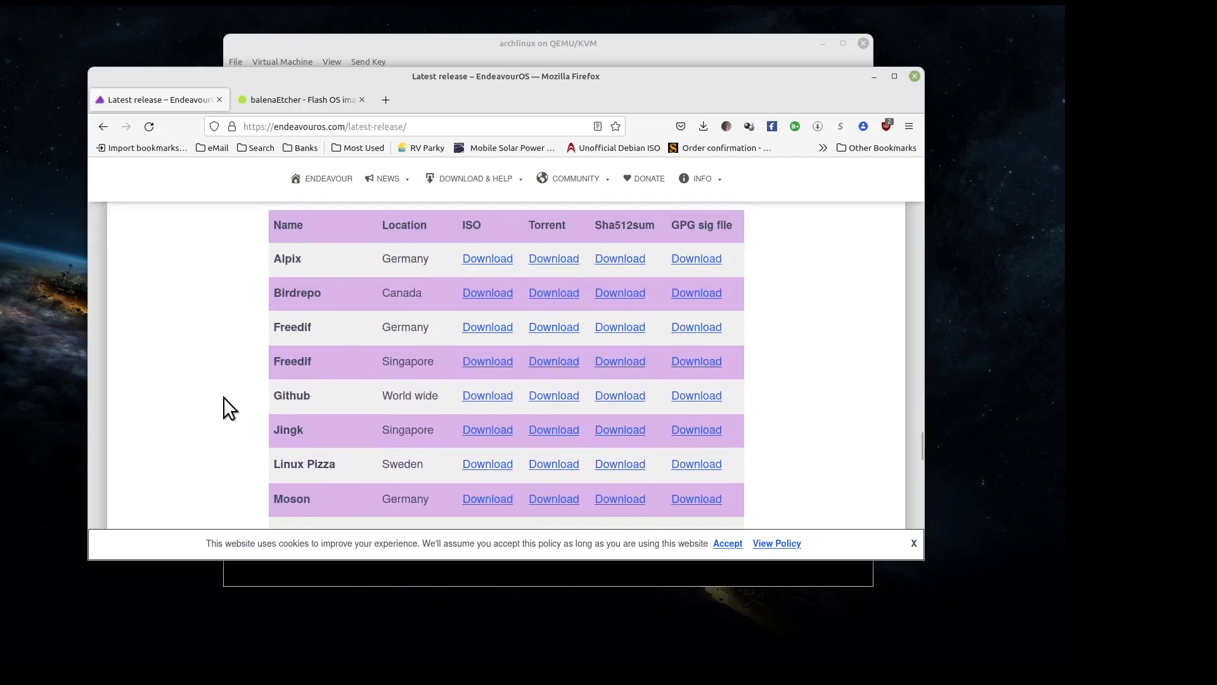
- Start the Birdrepo ISO download, find it already in the ISO folder, cancel, and scroll back up
left_click(479, 297)
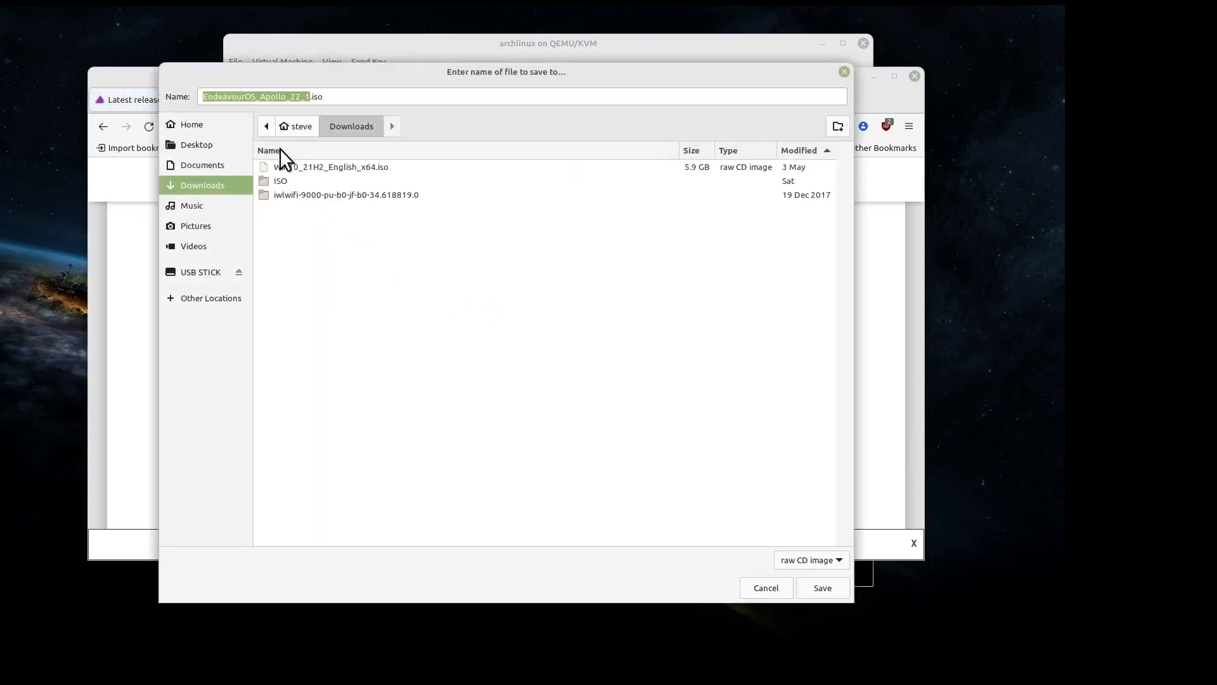
double_click(270, 181)
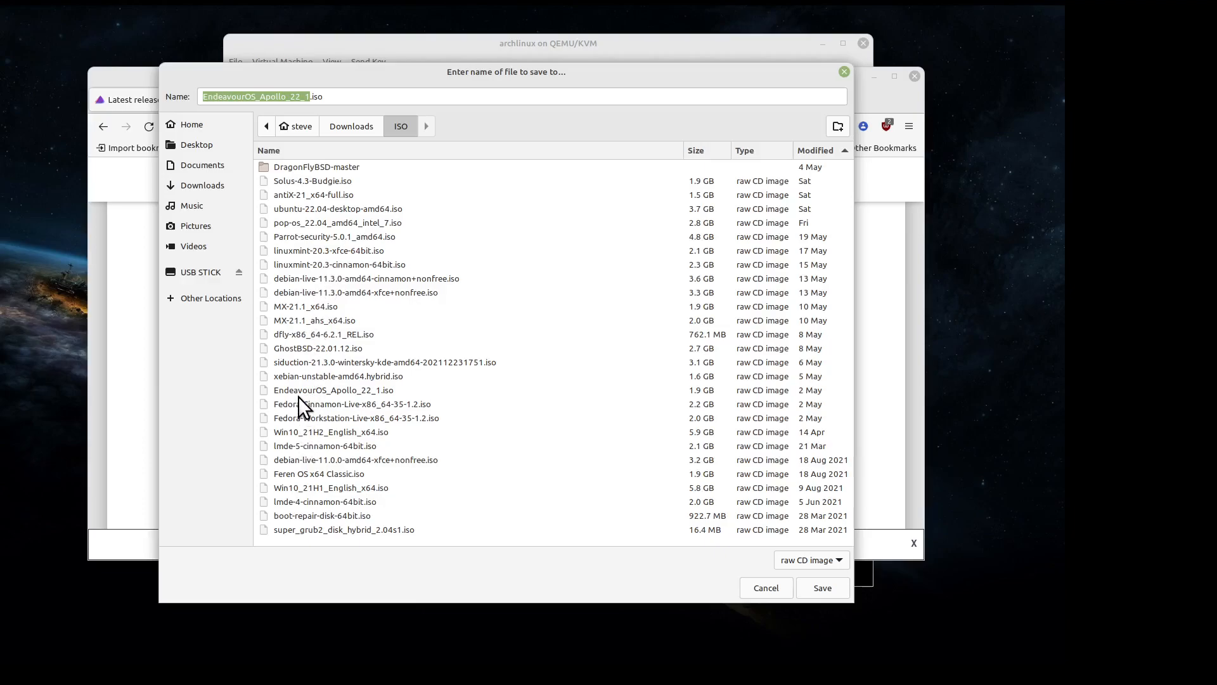
left_click(843, 71)
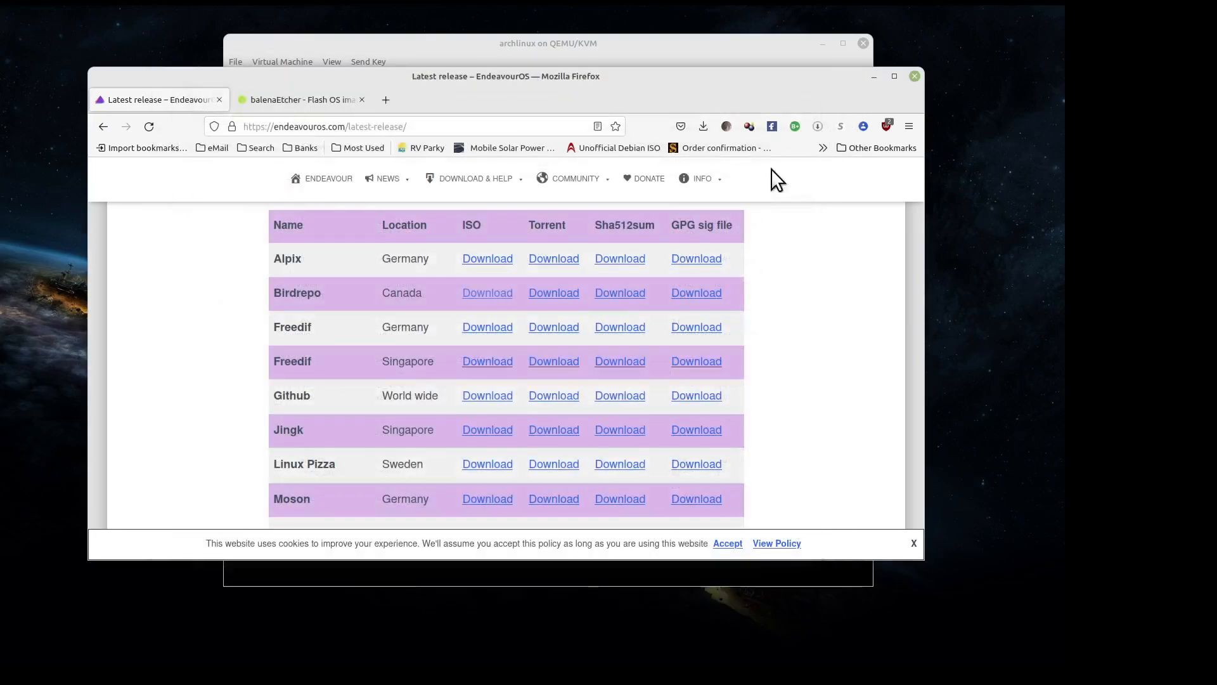
scroll(500, 285, "up", 5)
scroll(450, 290, "up", 15)
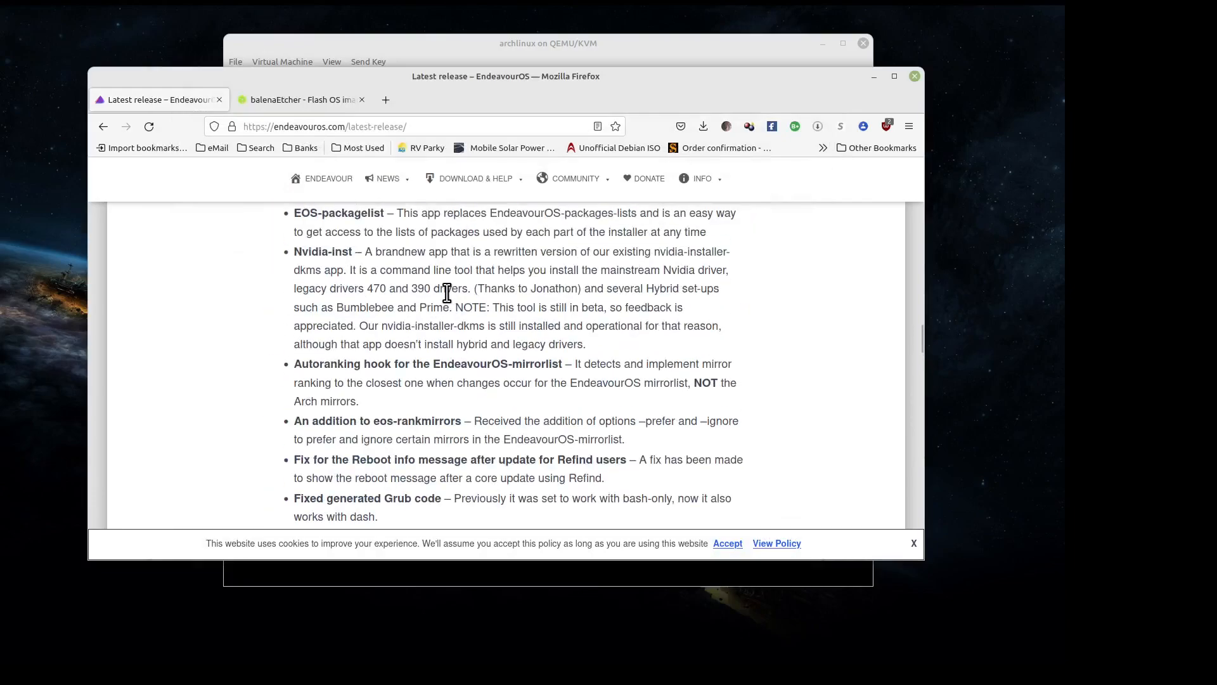
scroll(443, 290, "up", 10)
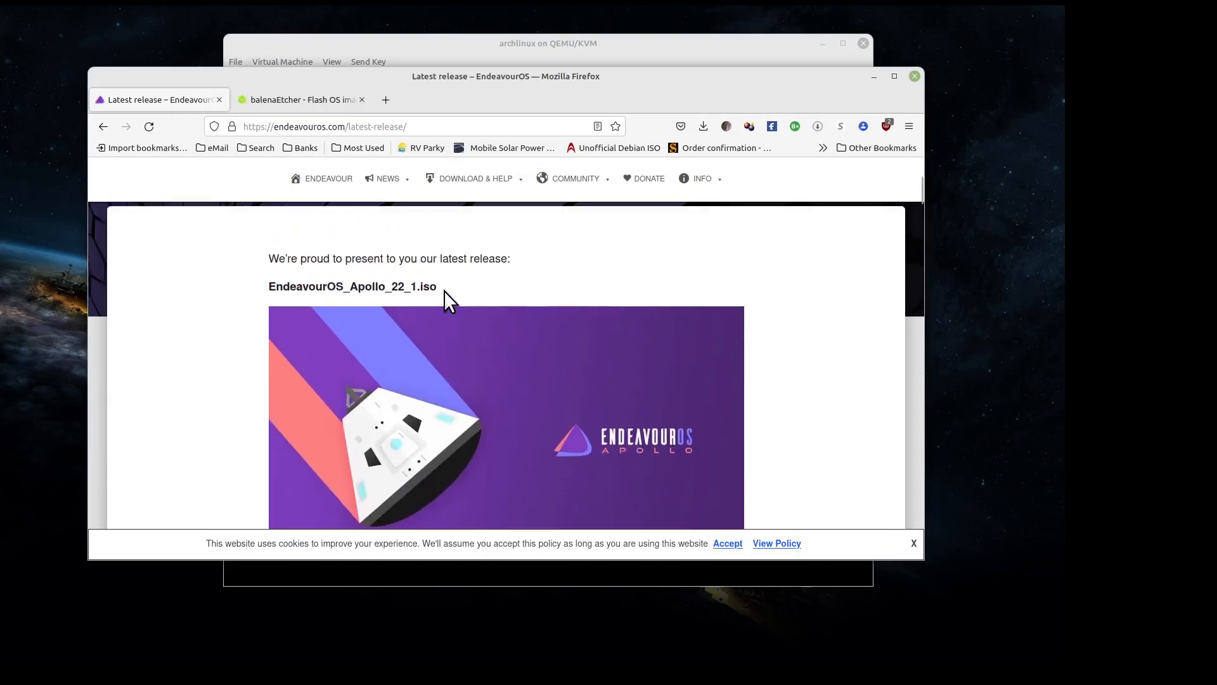
- Switch to the balenaEtcher tab offering version 1.7.9 for Linux x64
left_click(279, 100)
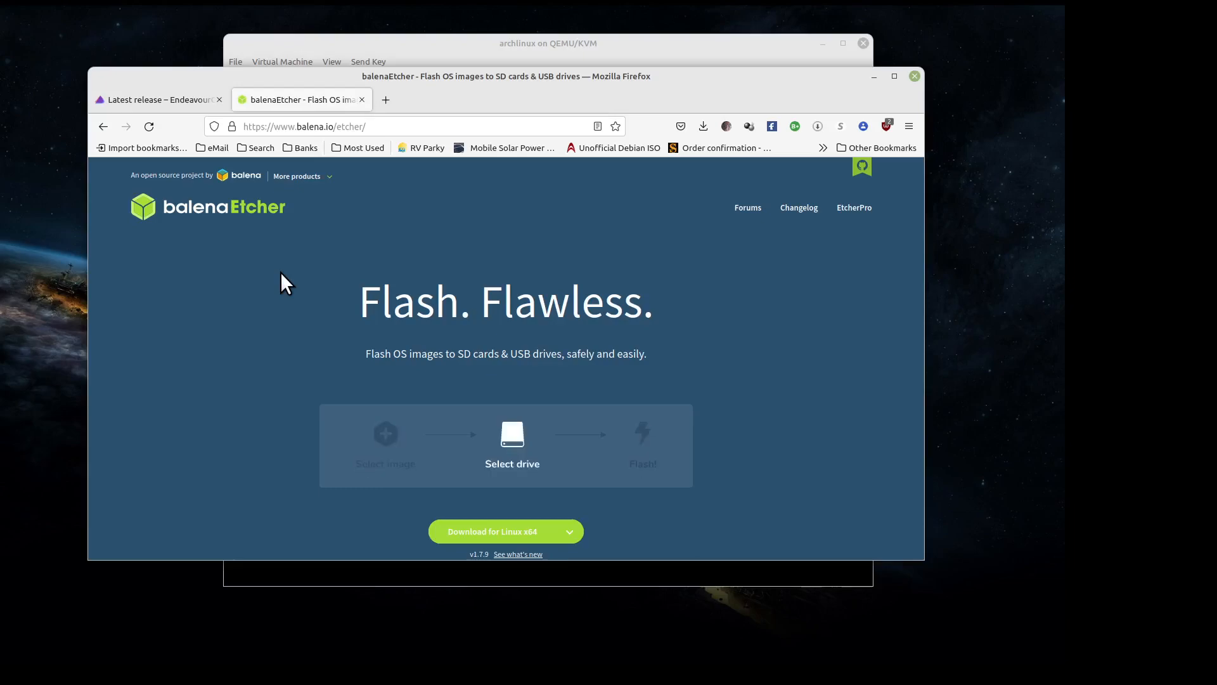
- Expand and then collapse the other download options beside Download for Linux x64
scroll(280, 273, "down", 3)
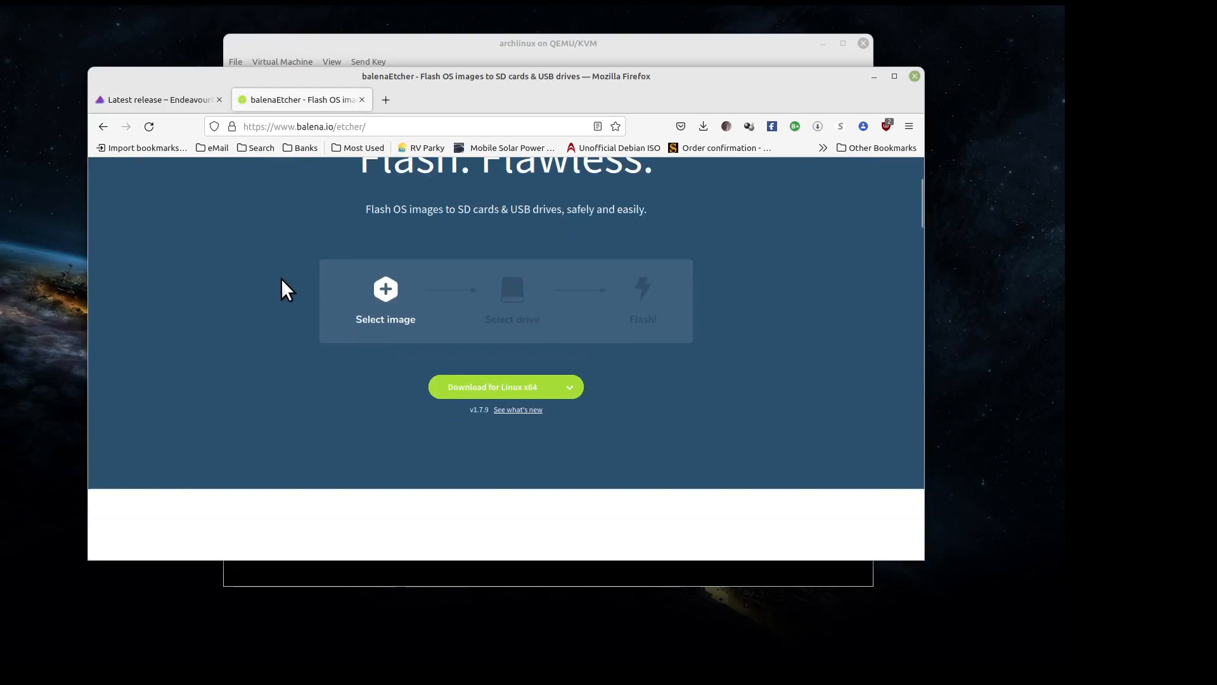
left_click(571, 386)
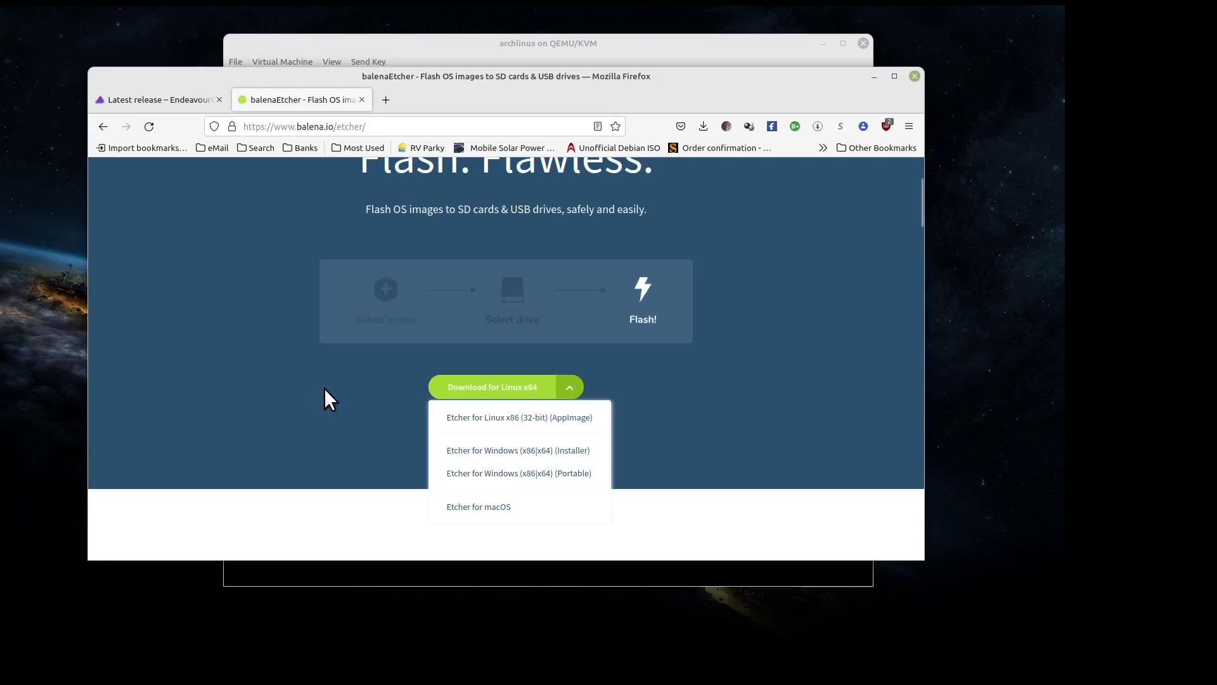
left_click(368, 382)
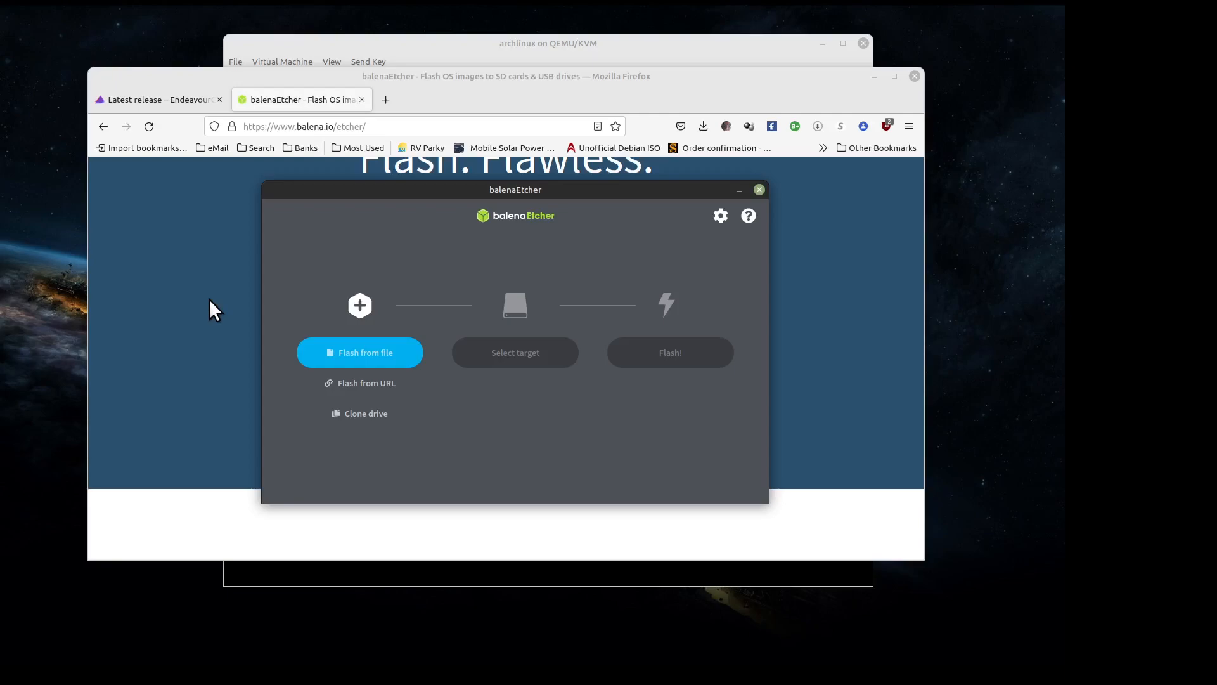
- Load EndeavourOS_Apollo_22_1.iso from the ISO folder as the image to flash
left_click(388, 362)
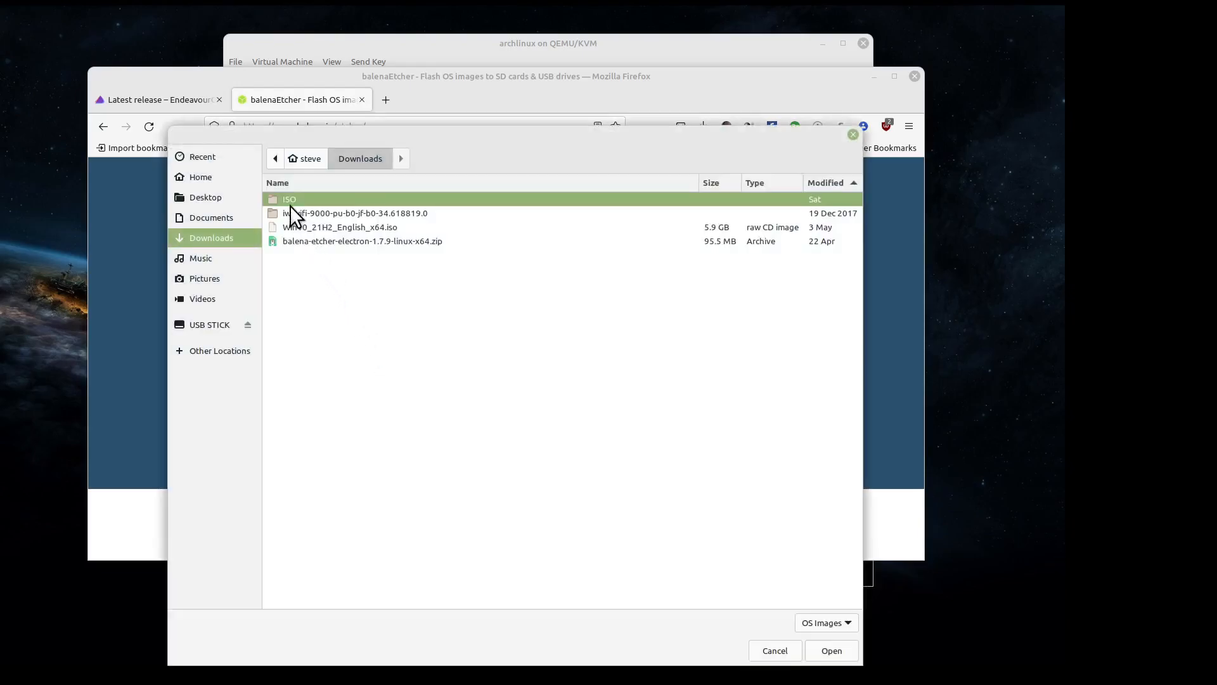
double_click(289, 200)
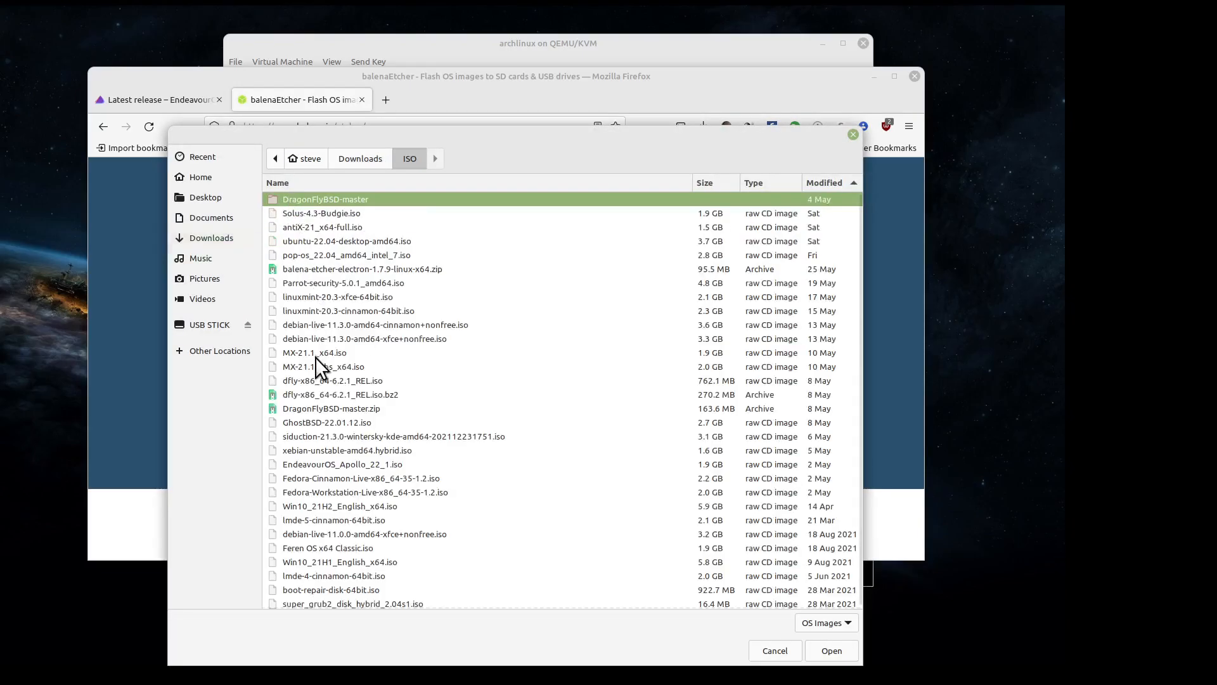
left_click(301, 464)
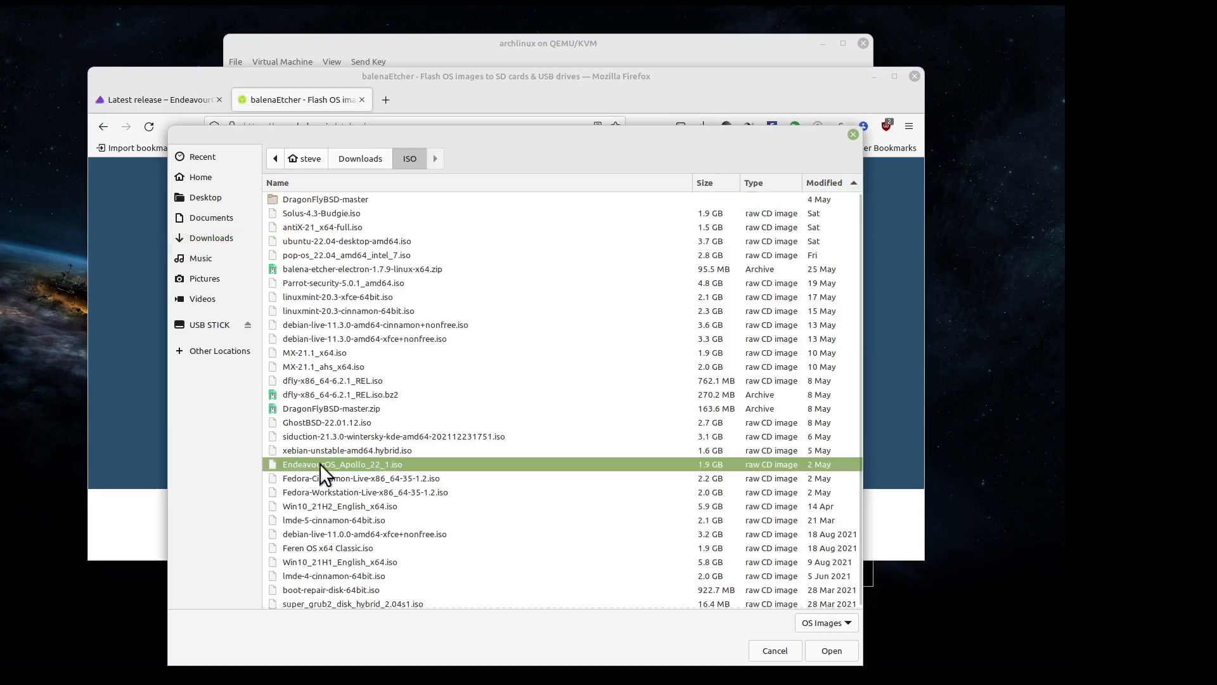
left_click(832, 652)
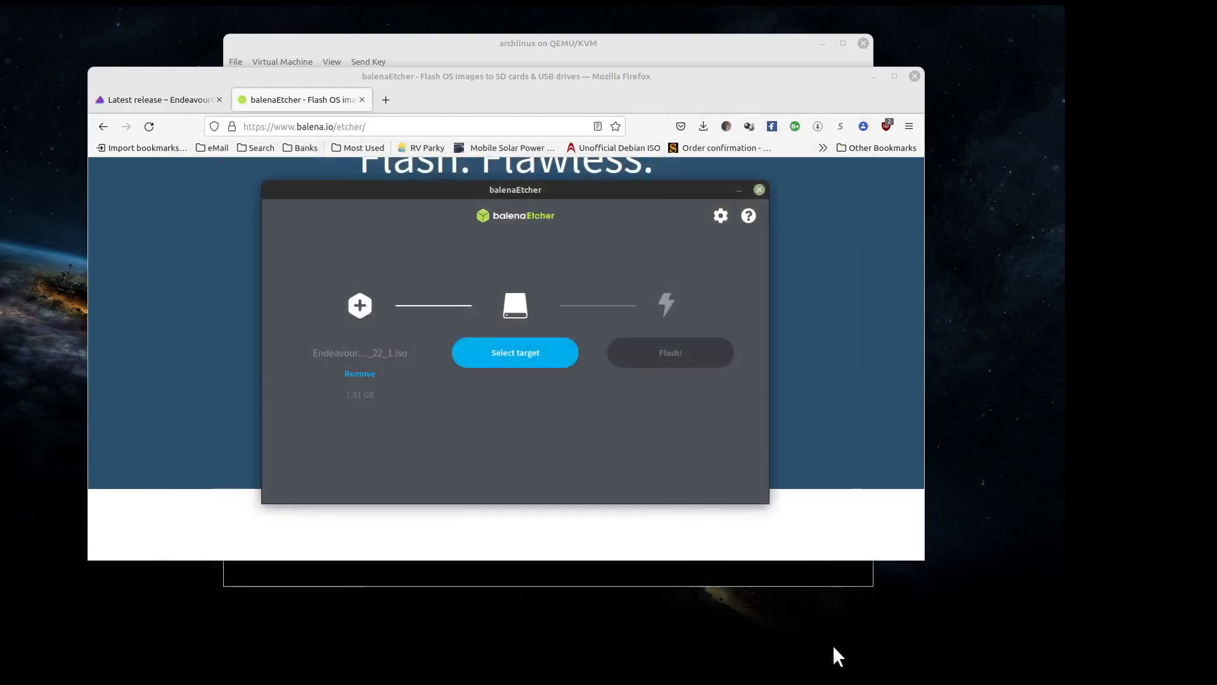
- Select the 8.05 GB USB stick at /dev/sdc as the single target drive
left_click(521, 356)
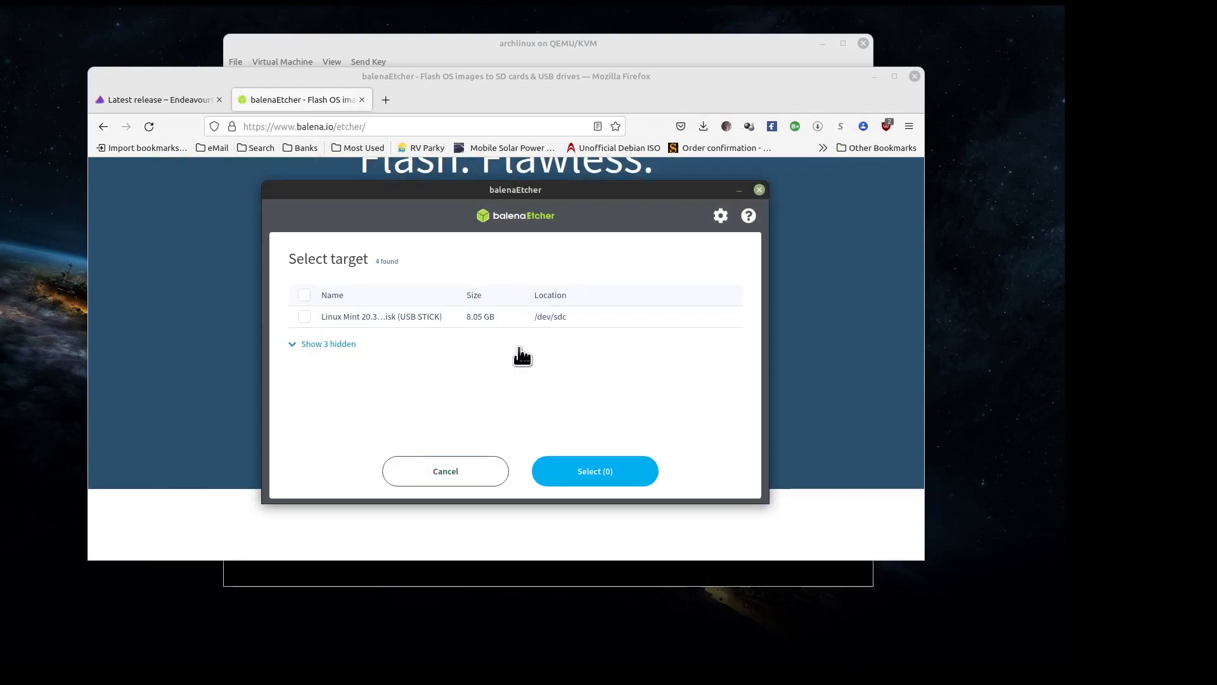
left_click(311, 295)
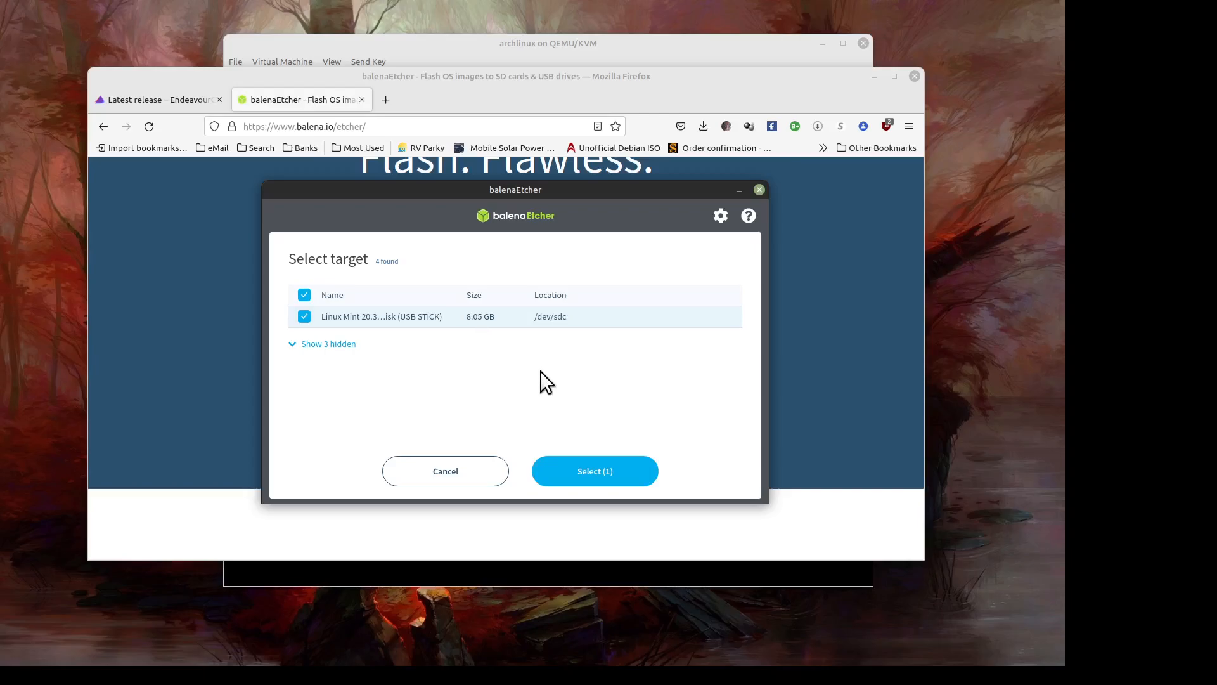
left_click(577, 478)
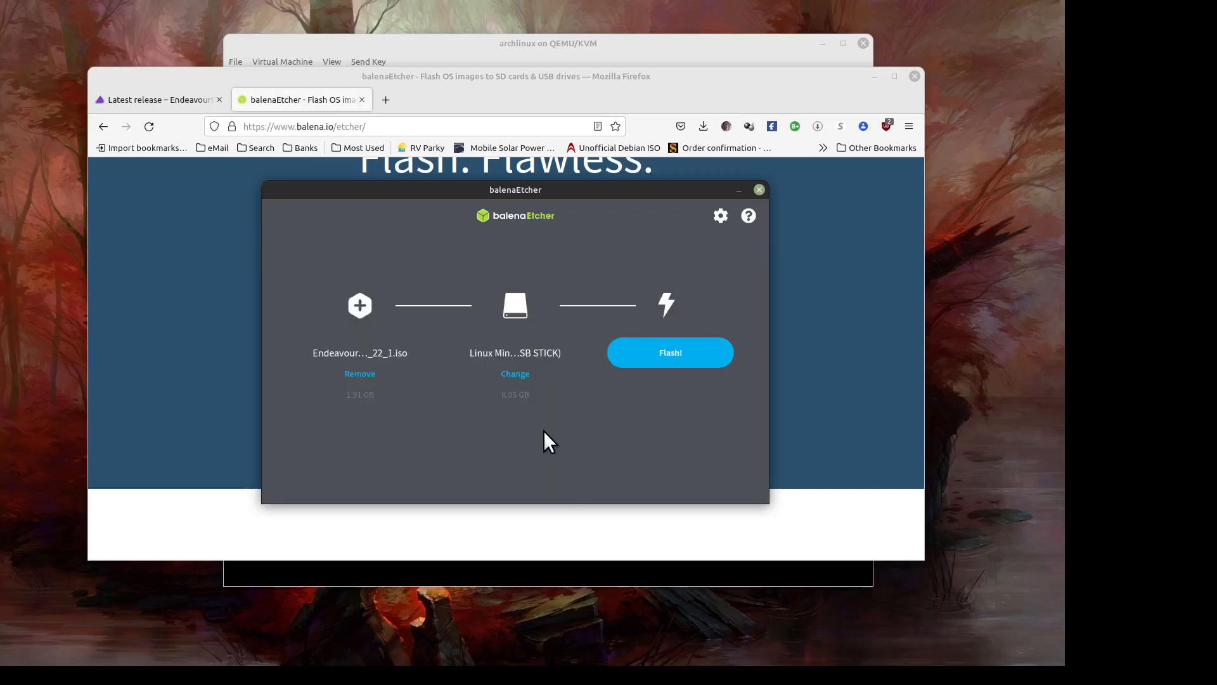
- Start flashing and authenticate with the account password so writing proceeds to 5%
left_click(673, 358)
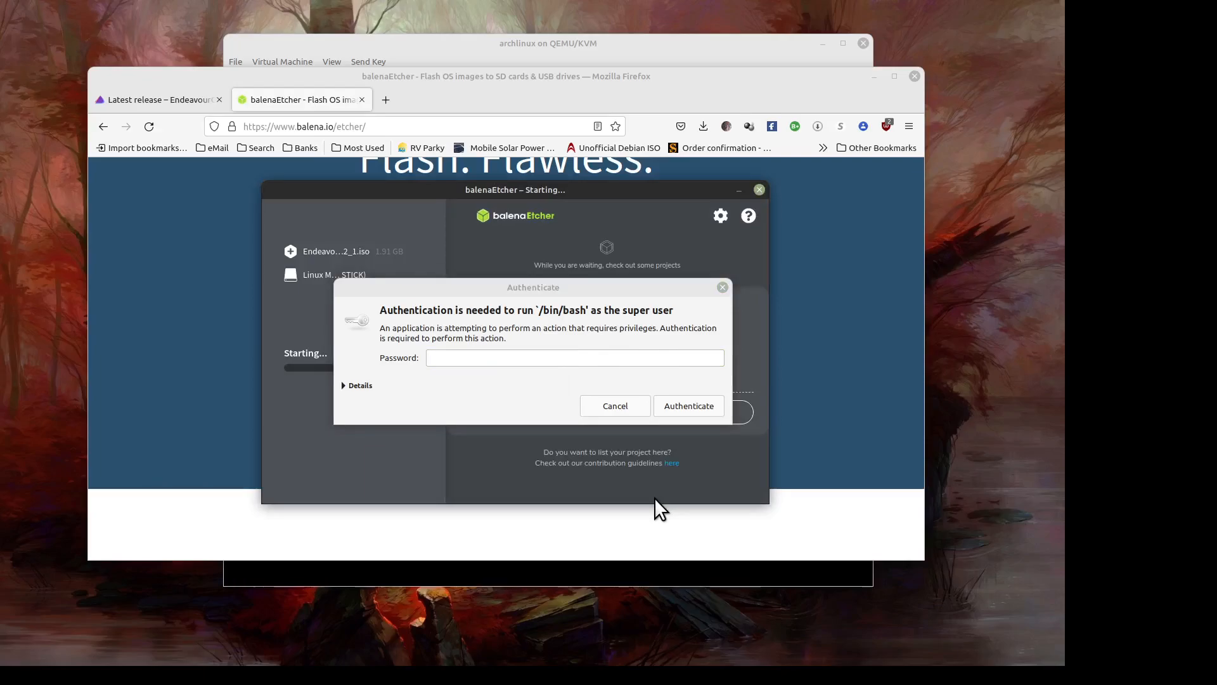
left_click(583, 356)
type("•••")
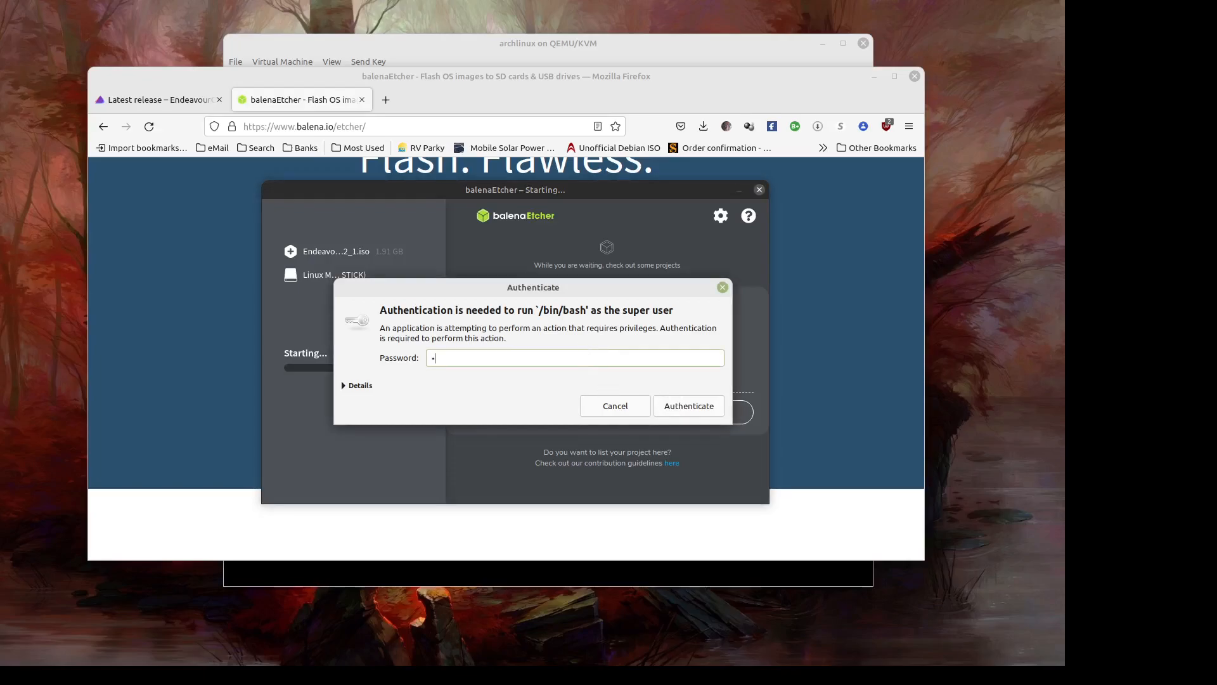
type("••")
key("Return")
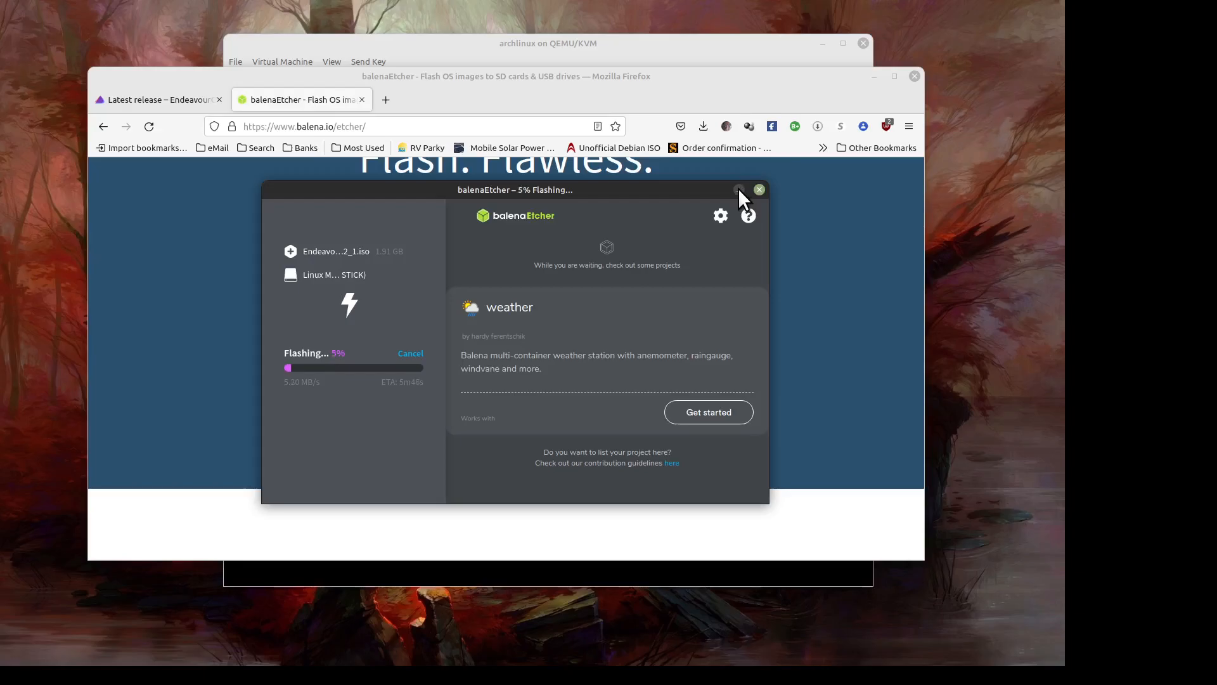
- Minimize the Etcher window and then Firefox to reveal the VM's EndeavourOS boot menu
left_click(739, 190)
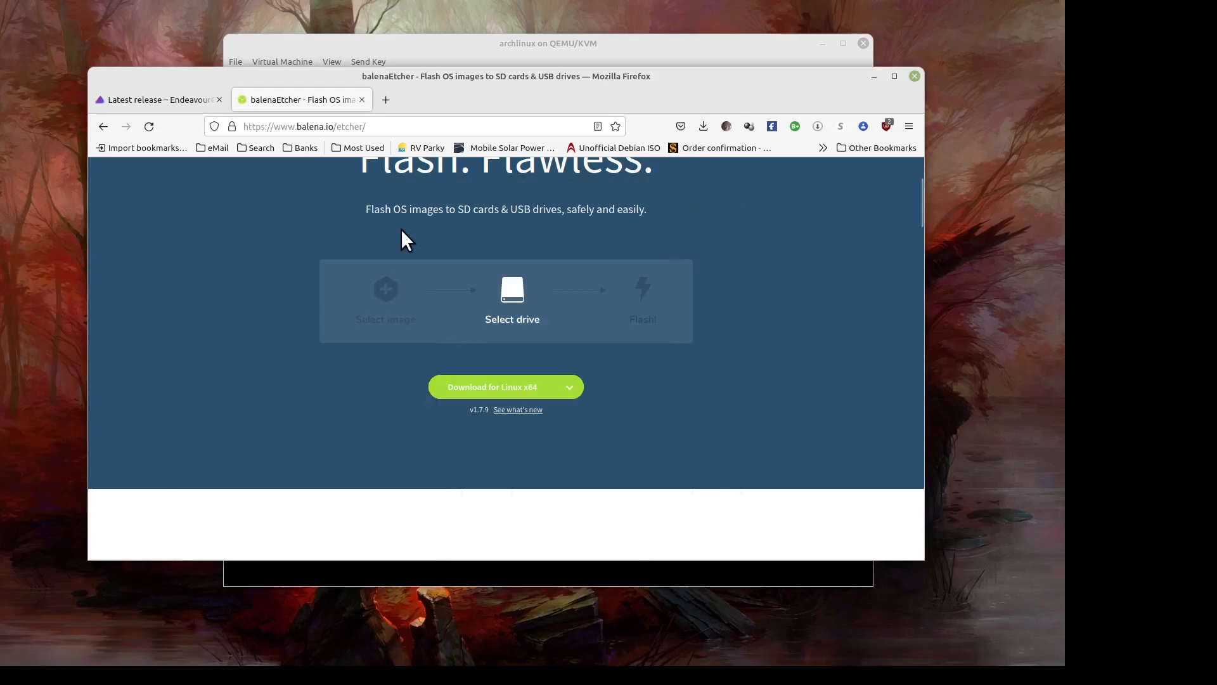
scroll(334, 305, "up", 2)
scroll(334, 305, "down", 2)
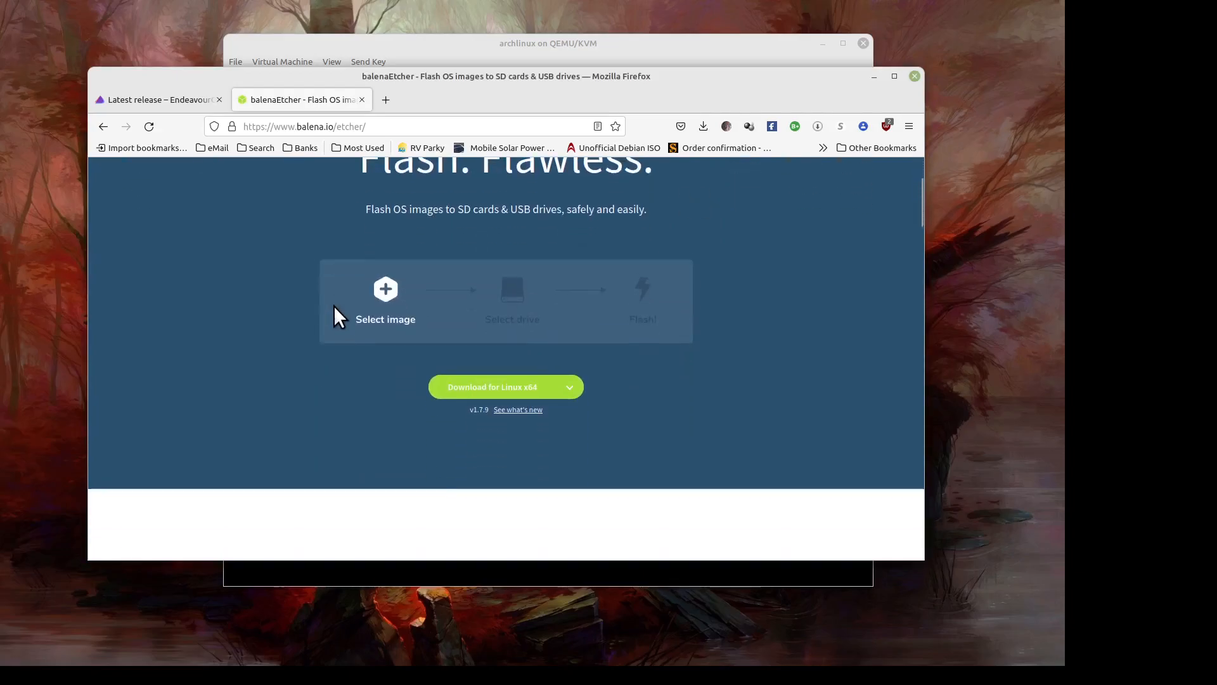
scroll(302, 300, "up", 1)
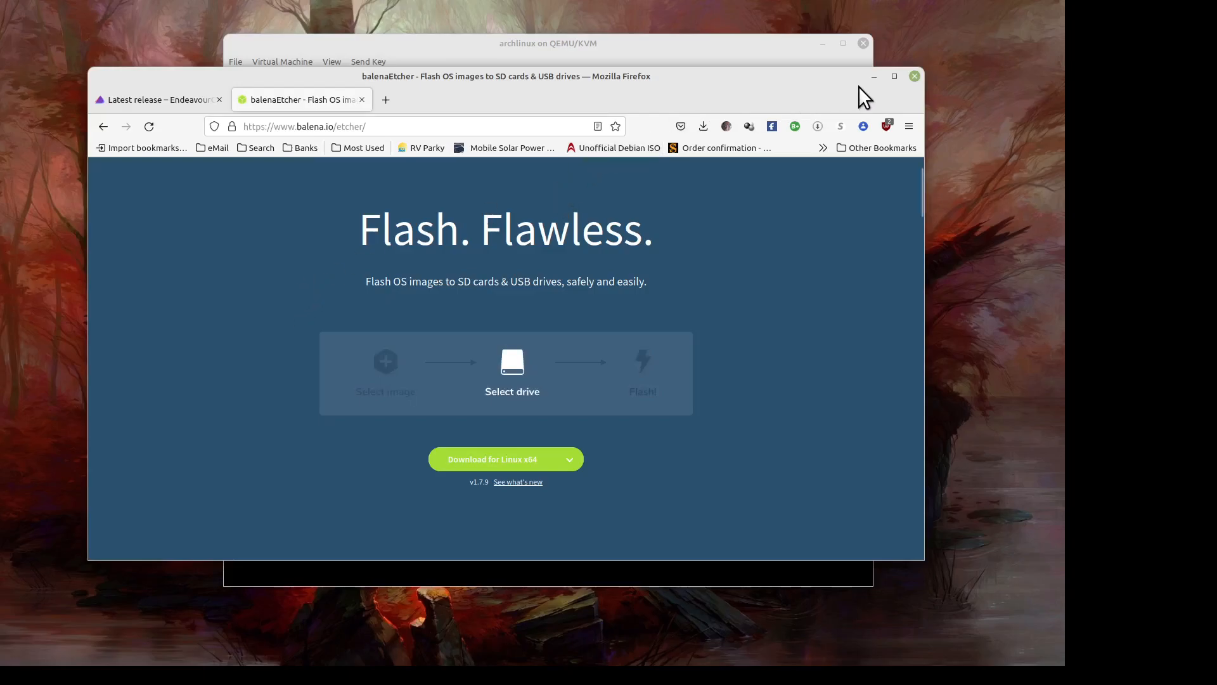
left_click(874, 77)
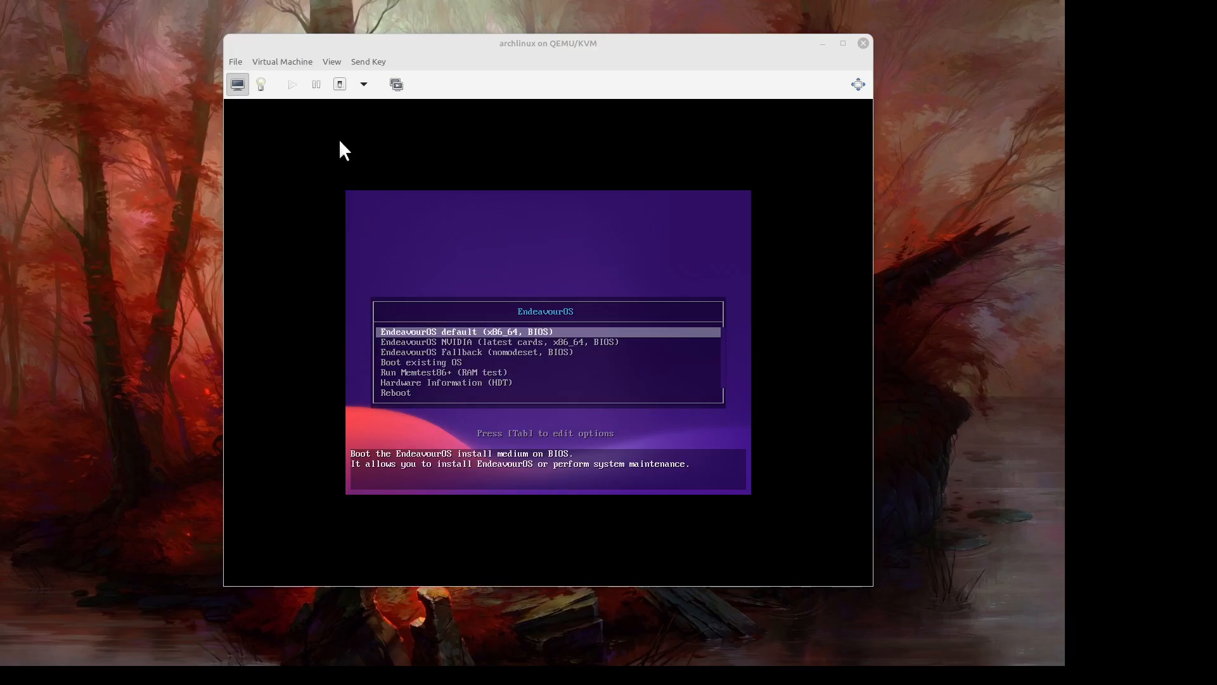
- Switch the guest display to fullscreen with View > Fullscreen
left_click(328, 61)
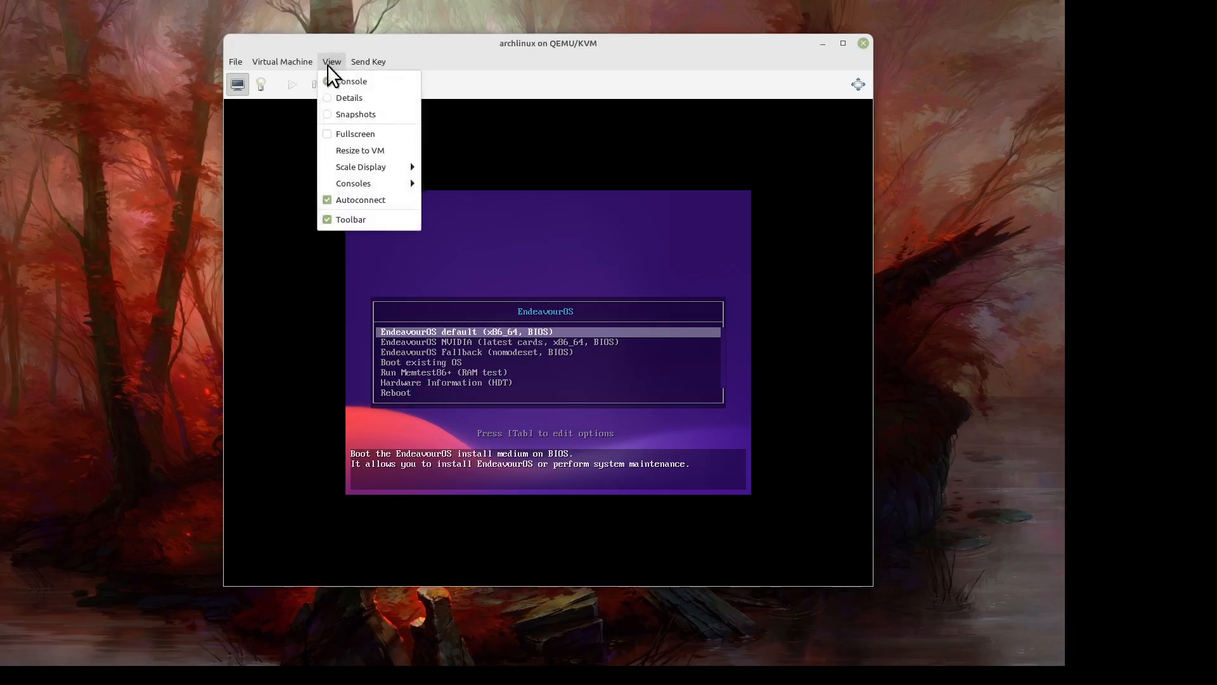
left_click(349, 134)
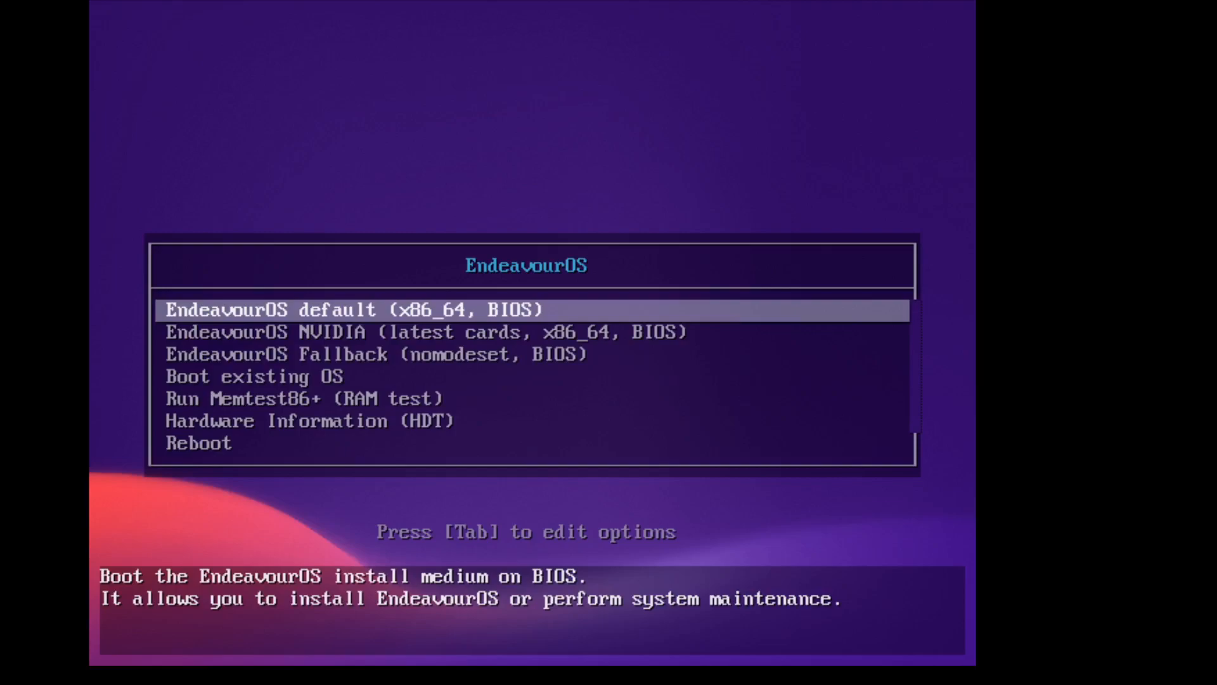
- Boot the live system from the 'EndeavourOS default (x86_64, BIOS)' boot entry
key("Down")
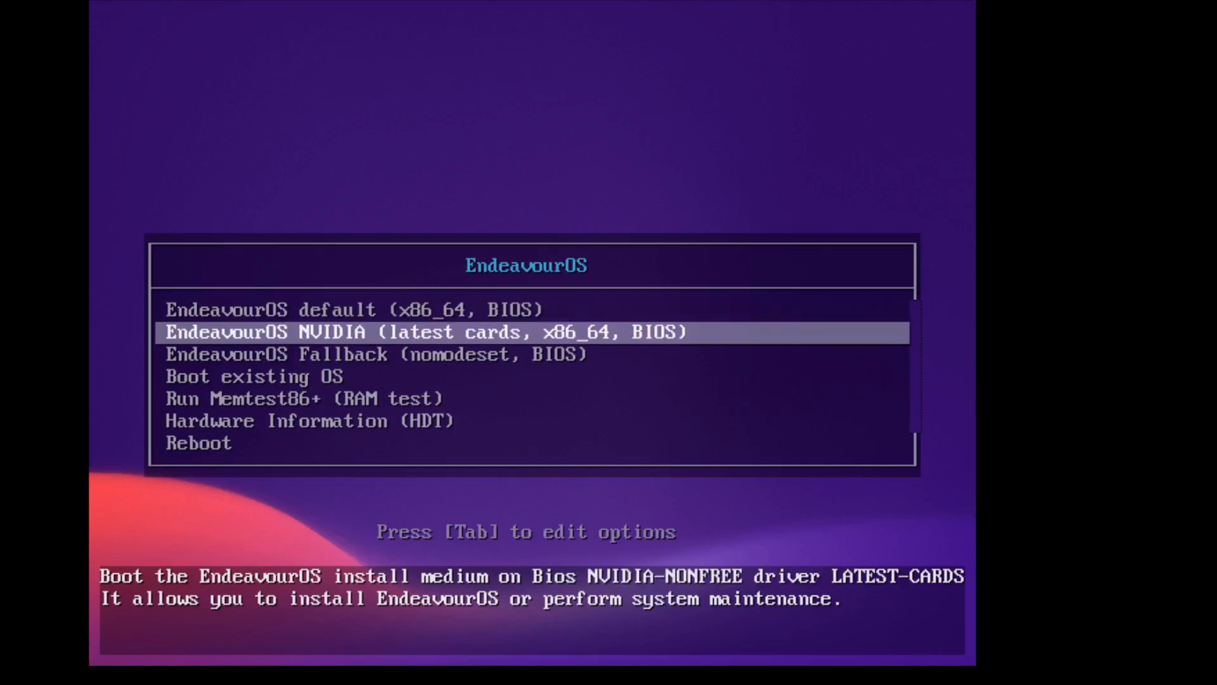
key("Down")
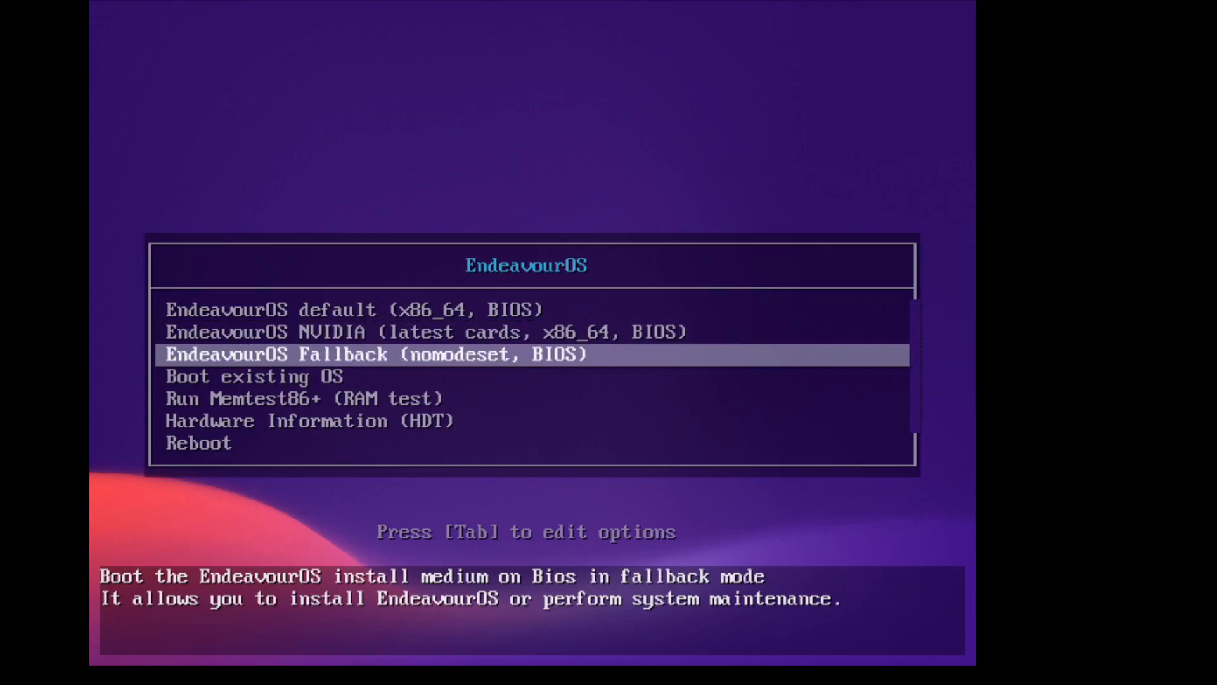
key("Up")
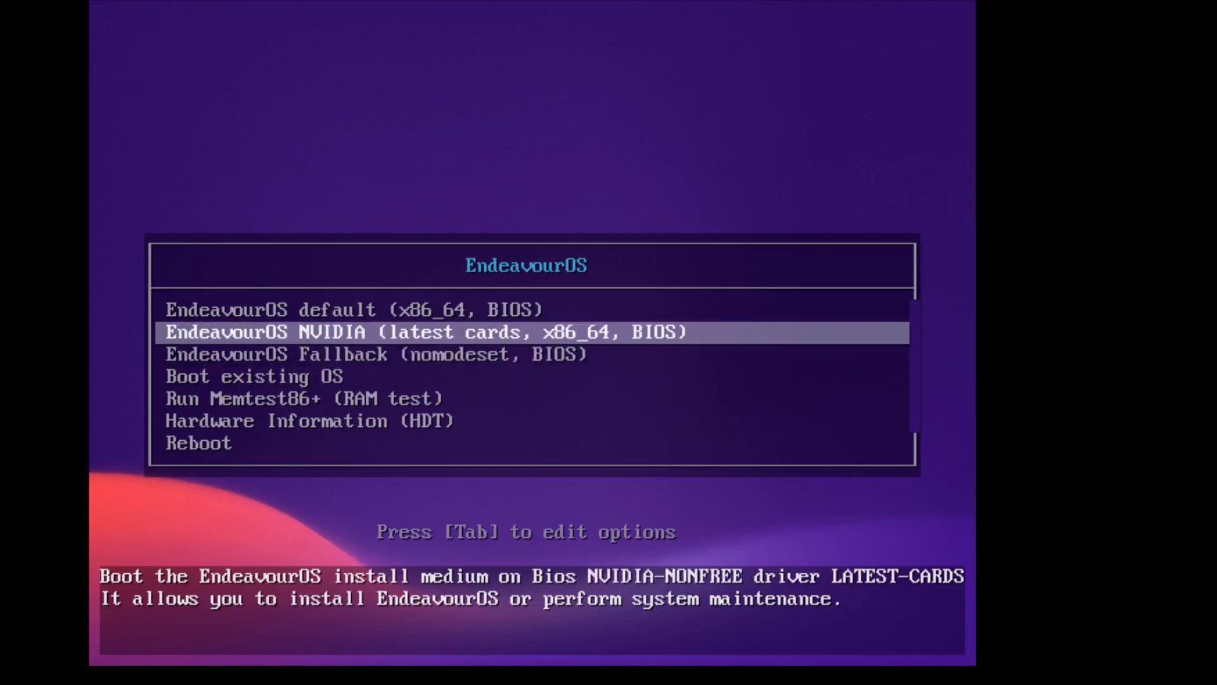
key("Up")
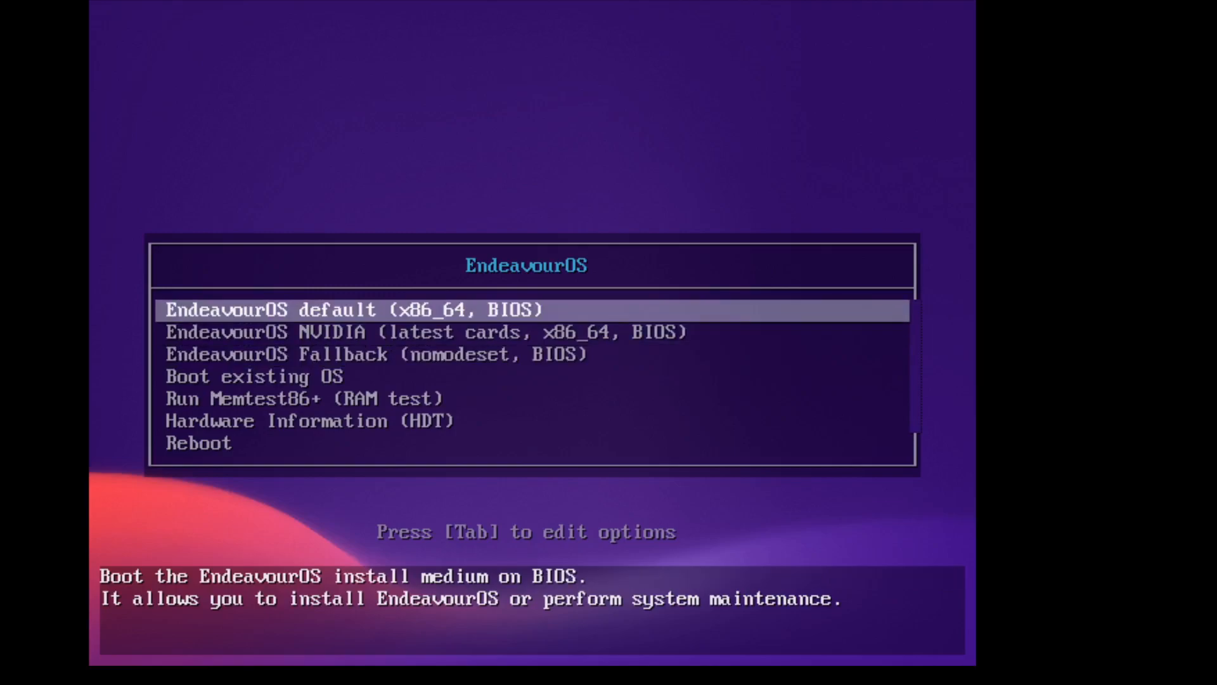
key("Return")
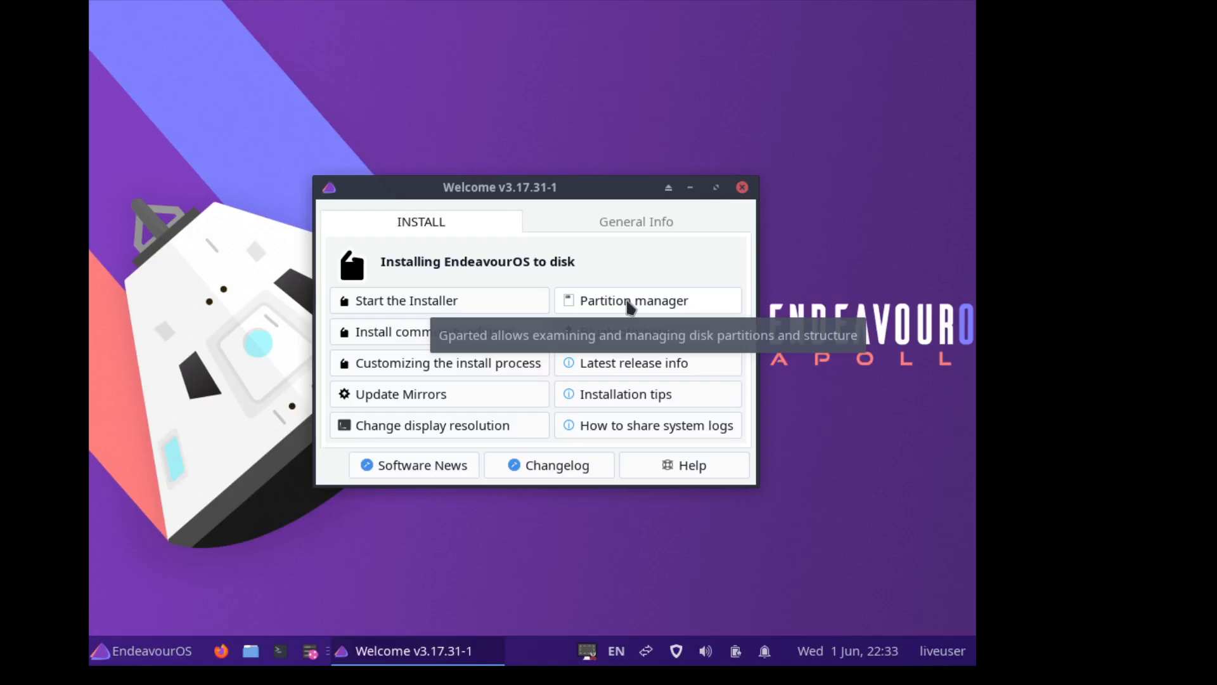
- Launch GParted from the Welcome app's Partition manager and move its window lower right
left_click(630, 305)
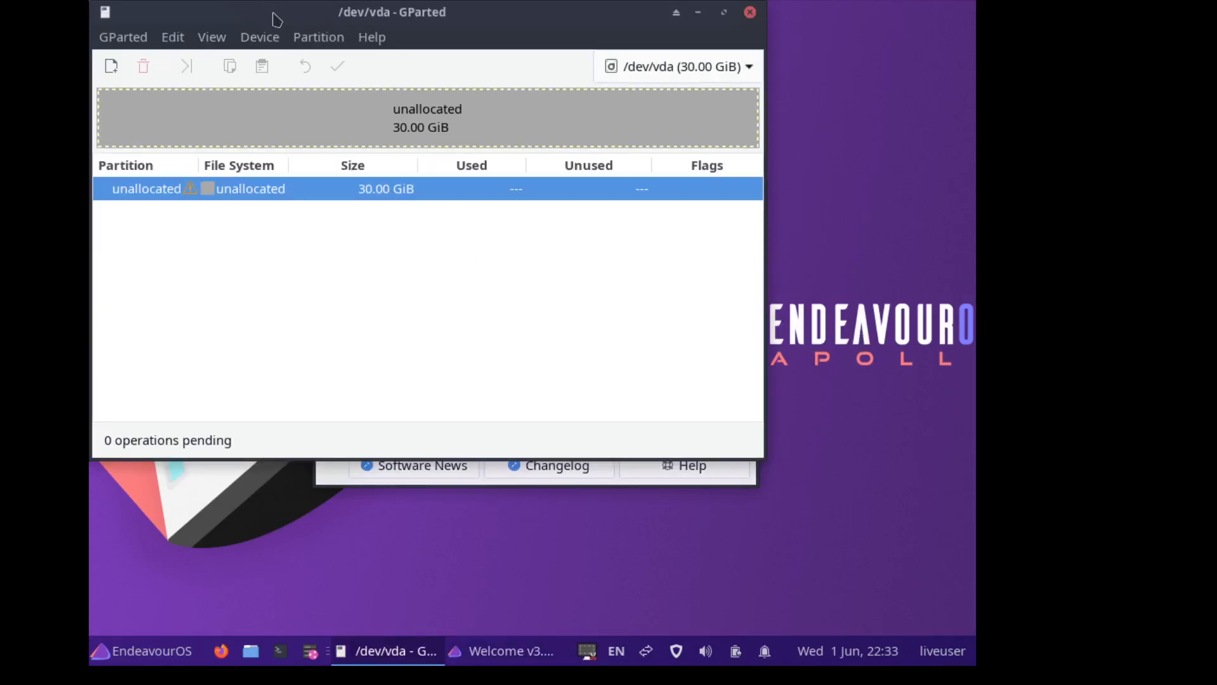
left_click_drag(273, 28, 359, 114)
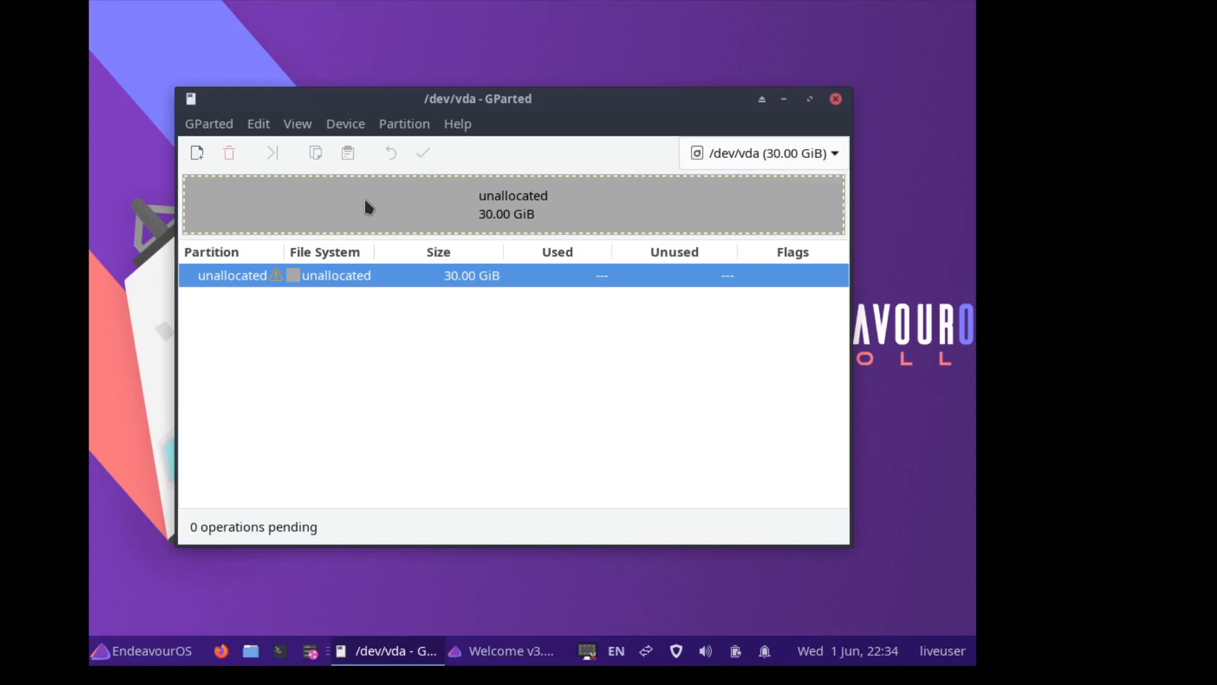
- Create and apply a new gpt partition table on /dev/vda from the Device menu
right_click(366, 206)
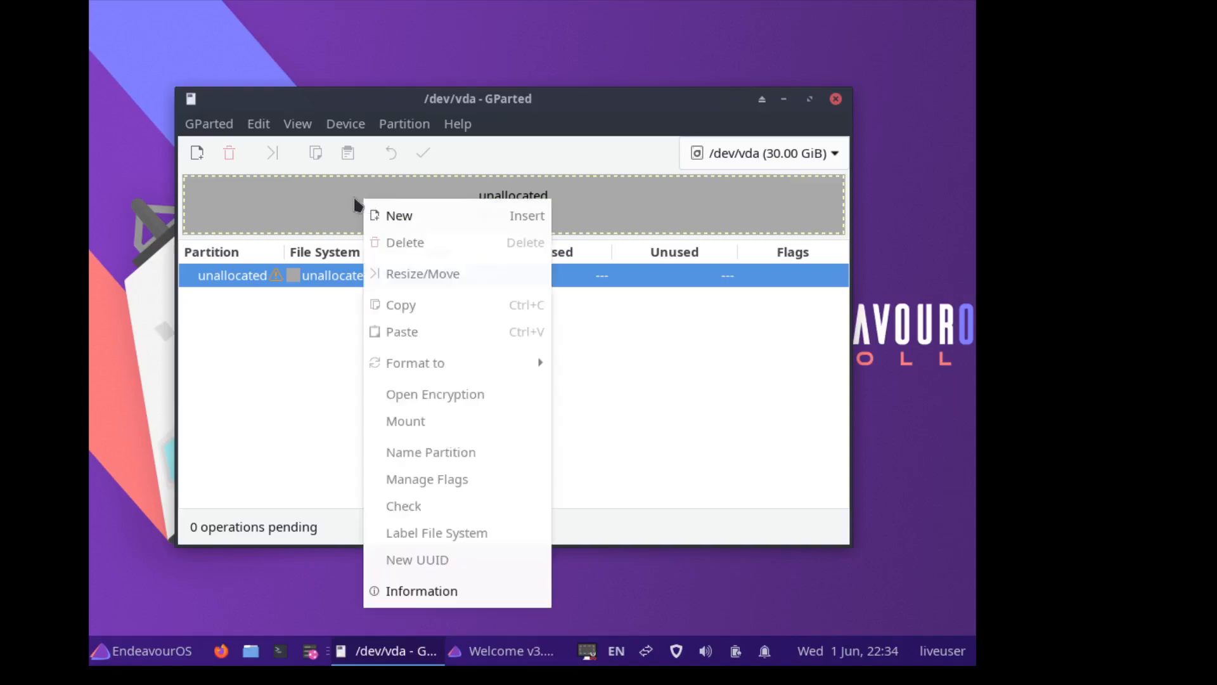
left_click(314, 208)
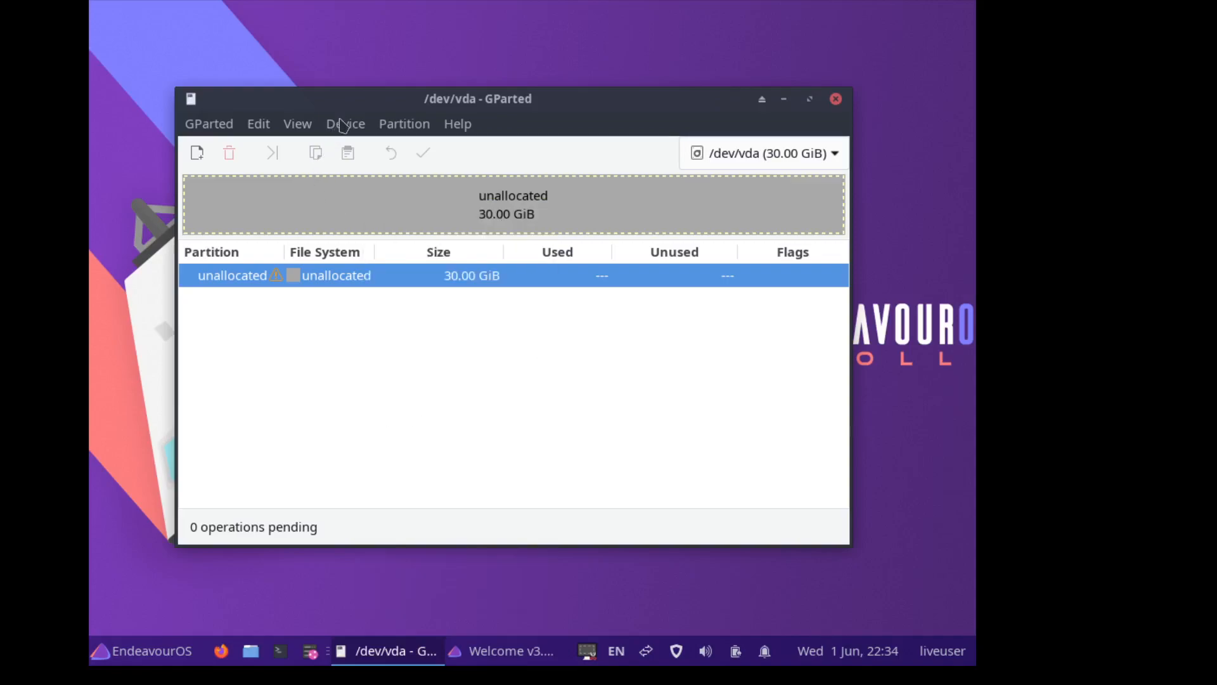
left_click(342, 127)
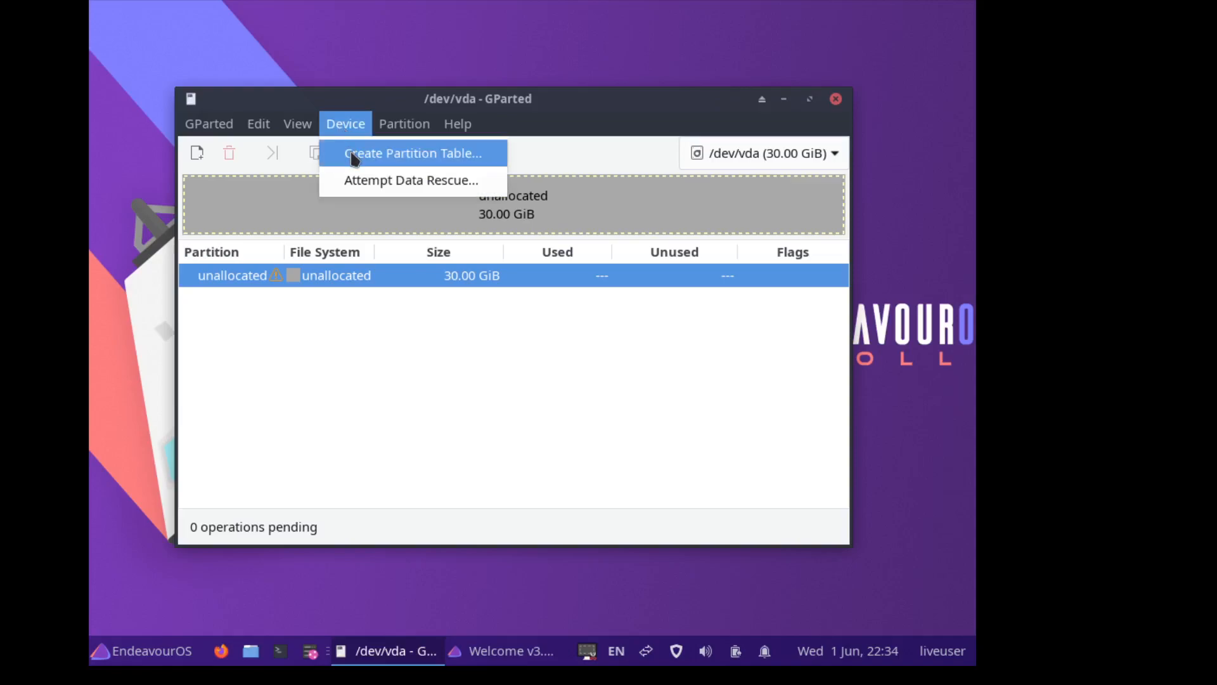
left_click(354, 155)
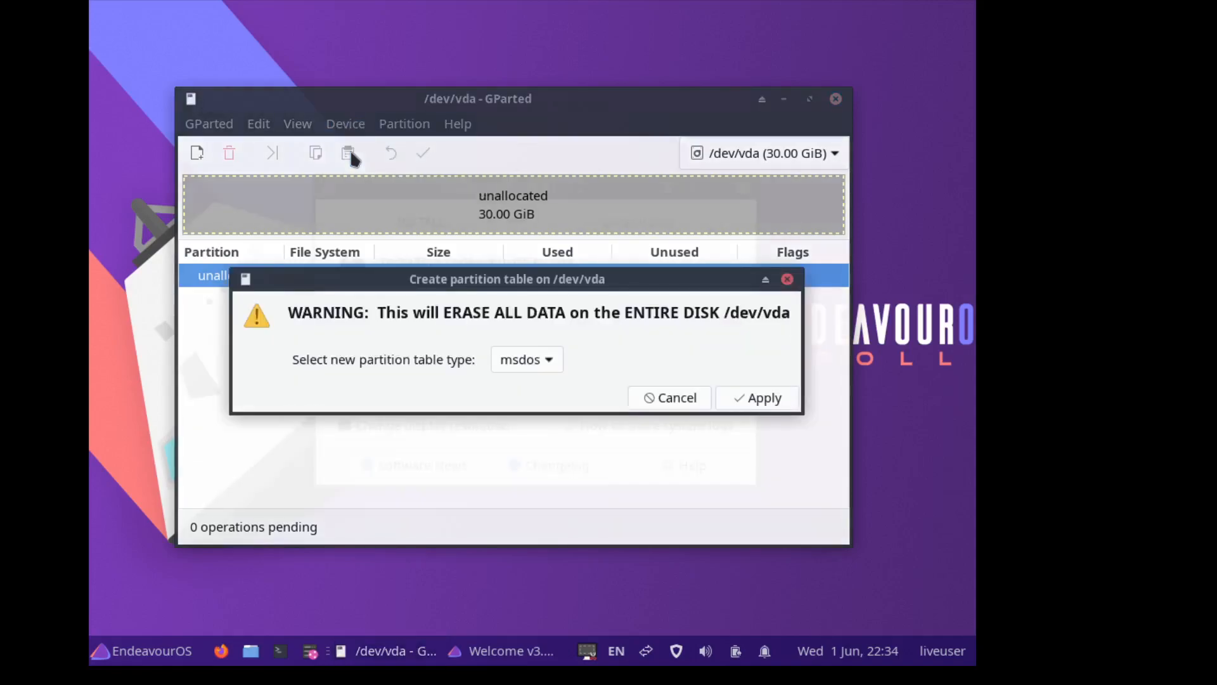
left_click(549, 361)
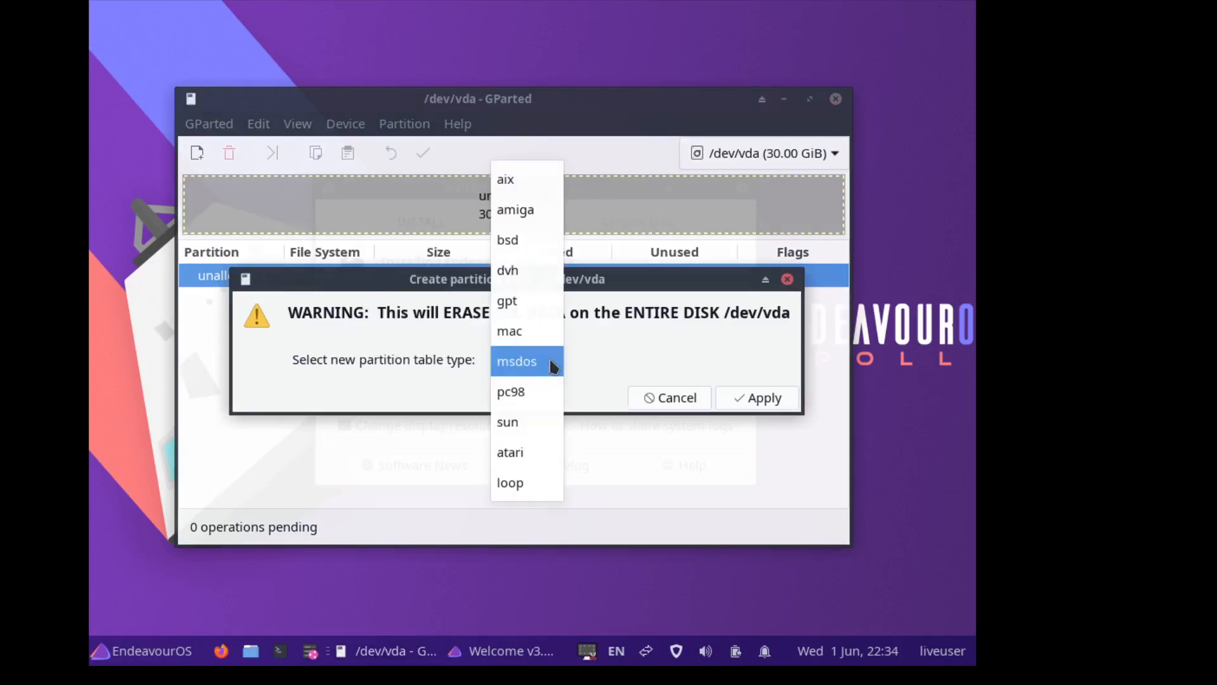
left_click(535, 308)
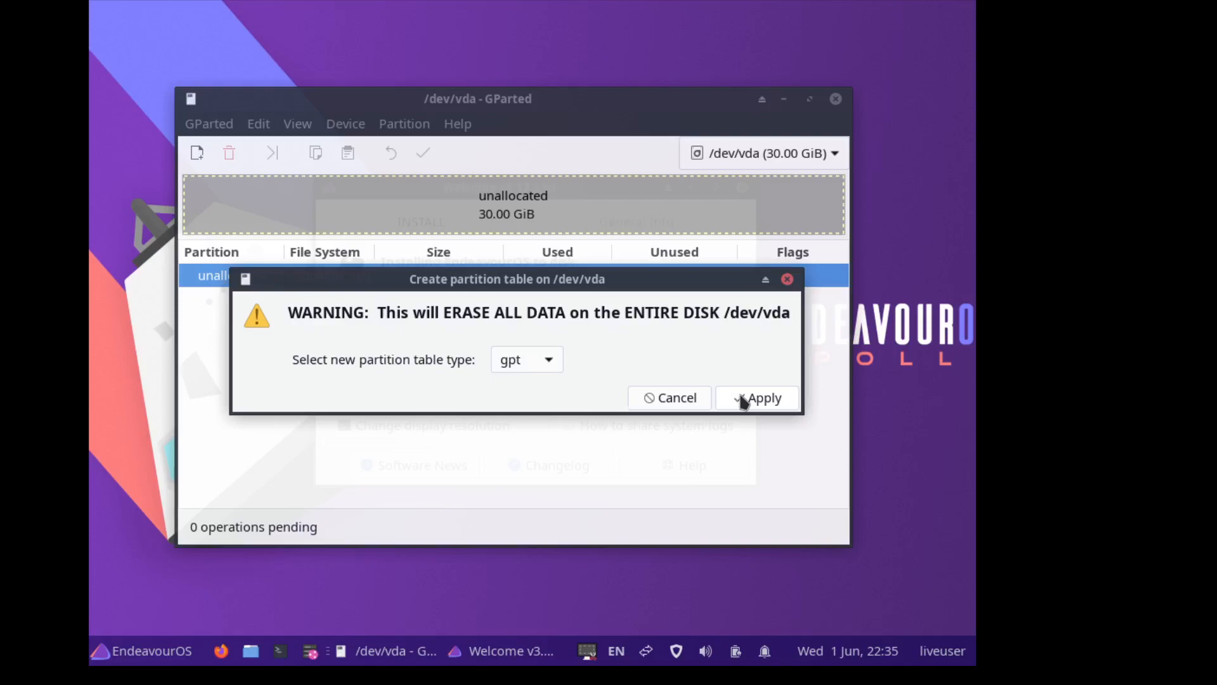
left_click(744, 401)
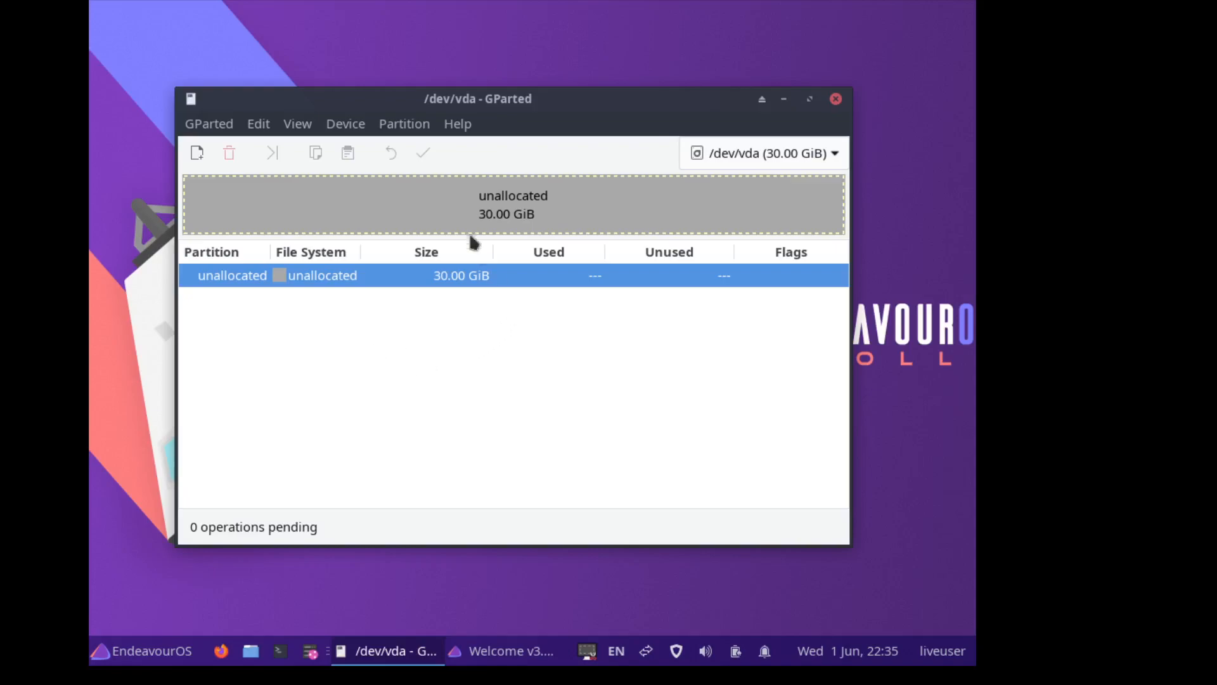
- Add a 150 MiB fat32 primary partition from the unallocated space's New dialog
right_click(407, 204)
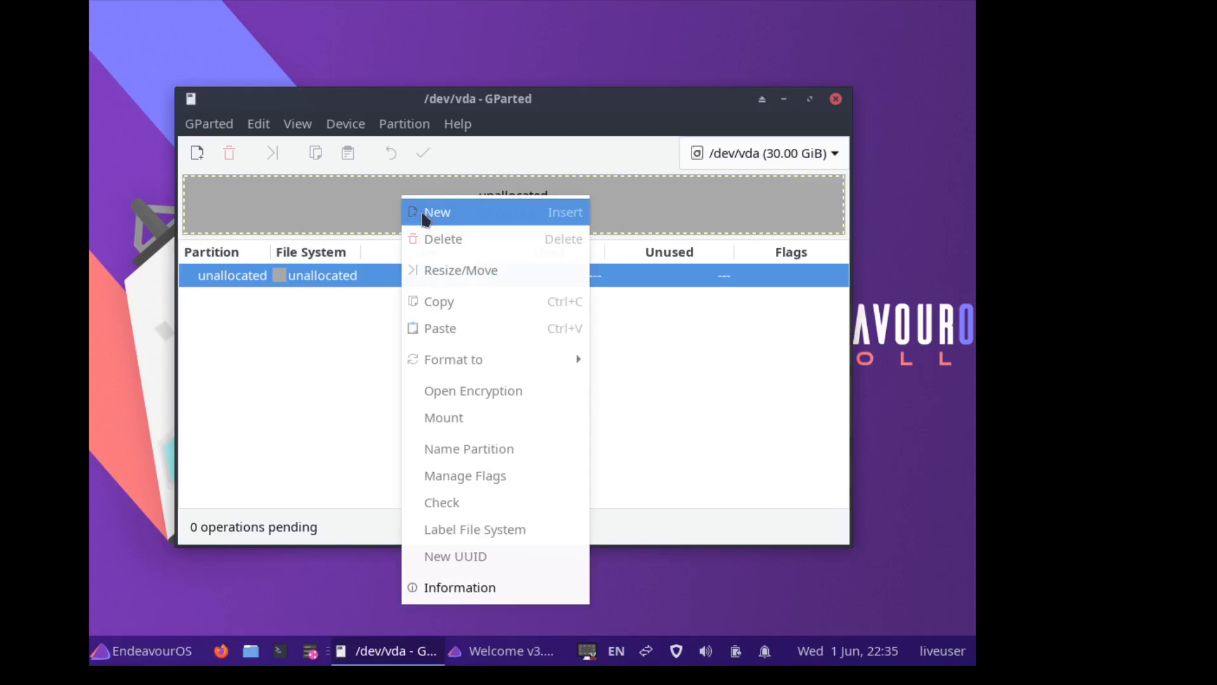
left_click(371, 208)
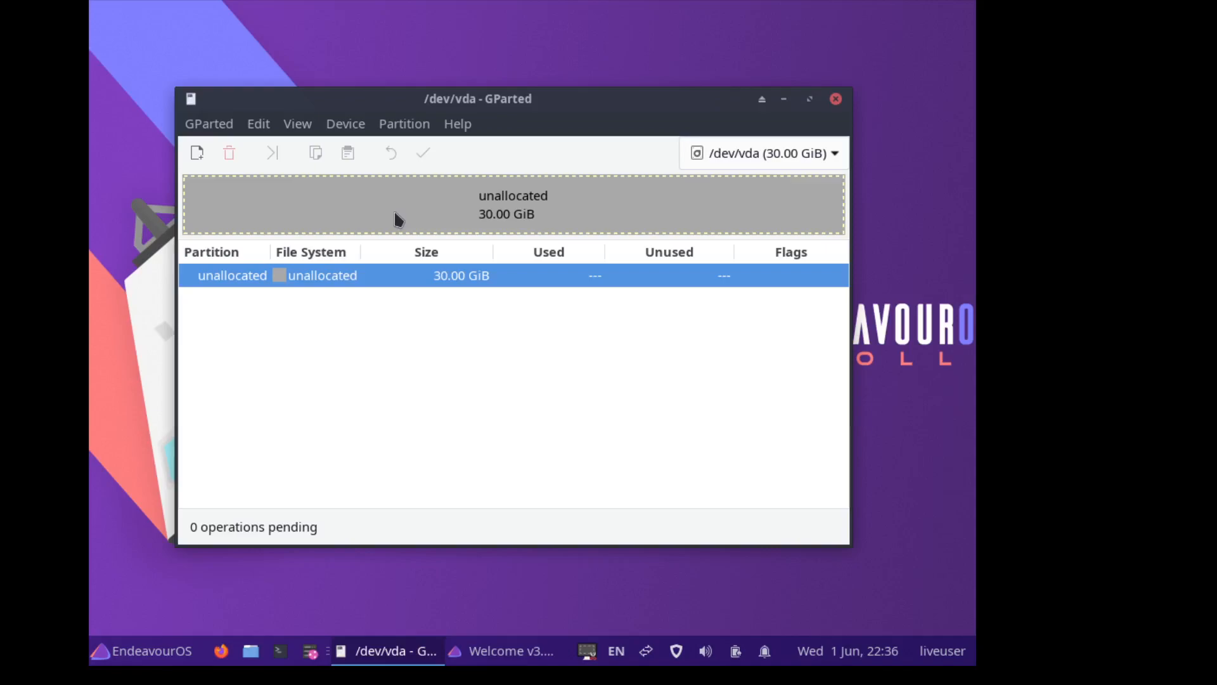
right_click(397, 218)
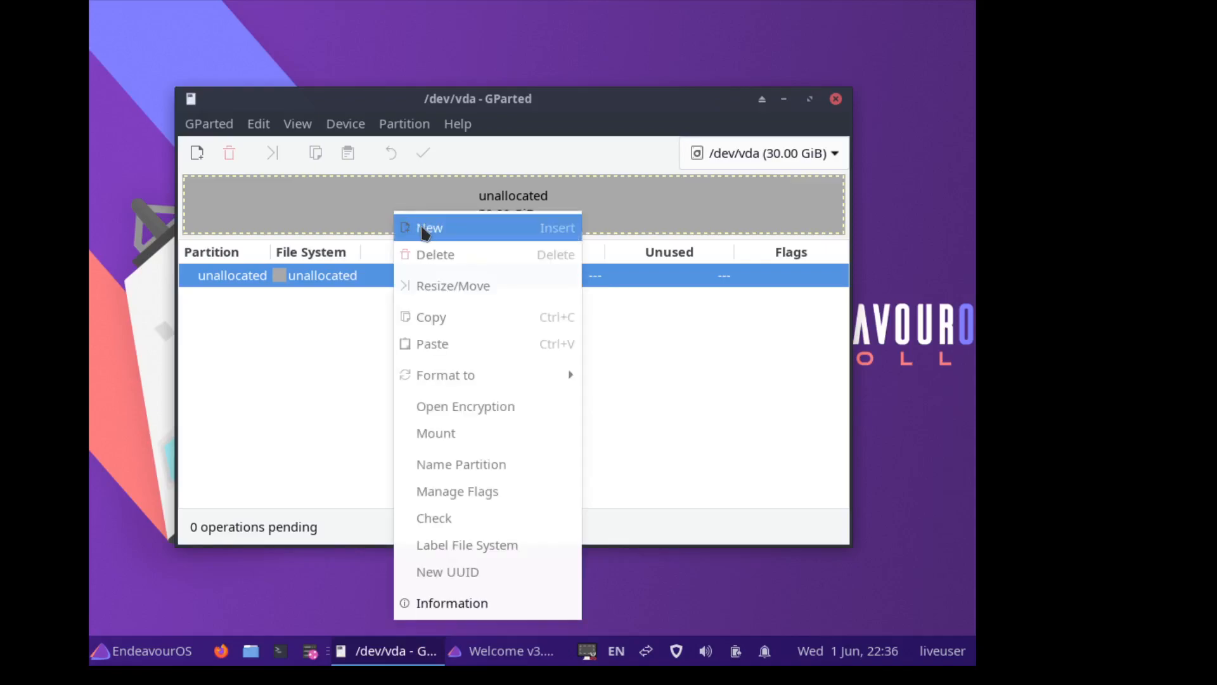
left_click(421, 229)
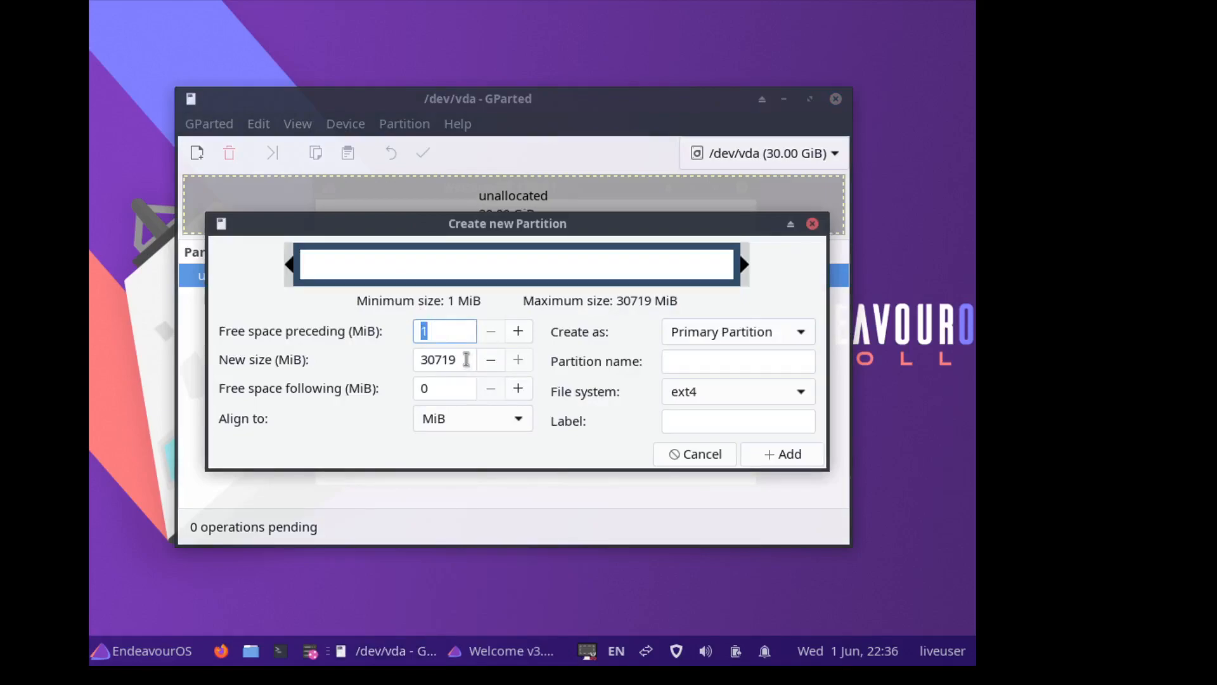
key("Tab")
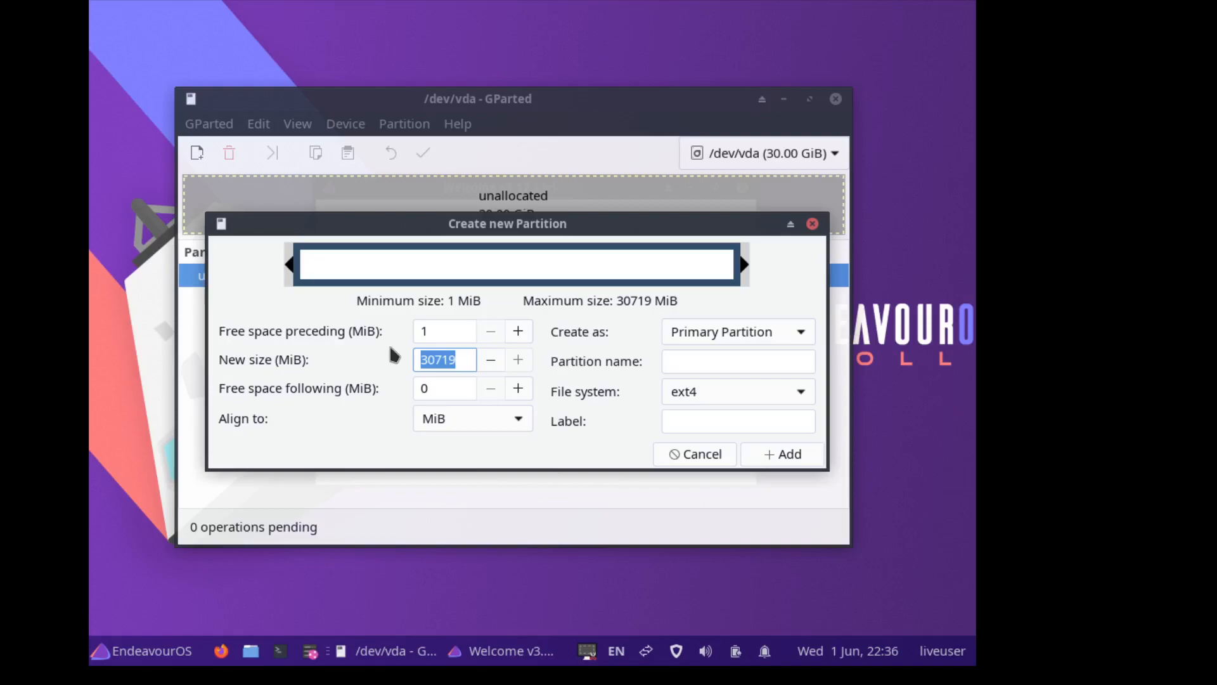
type("150")
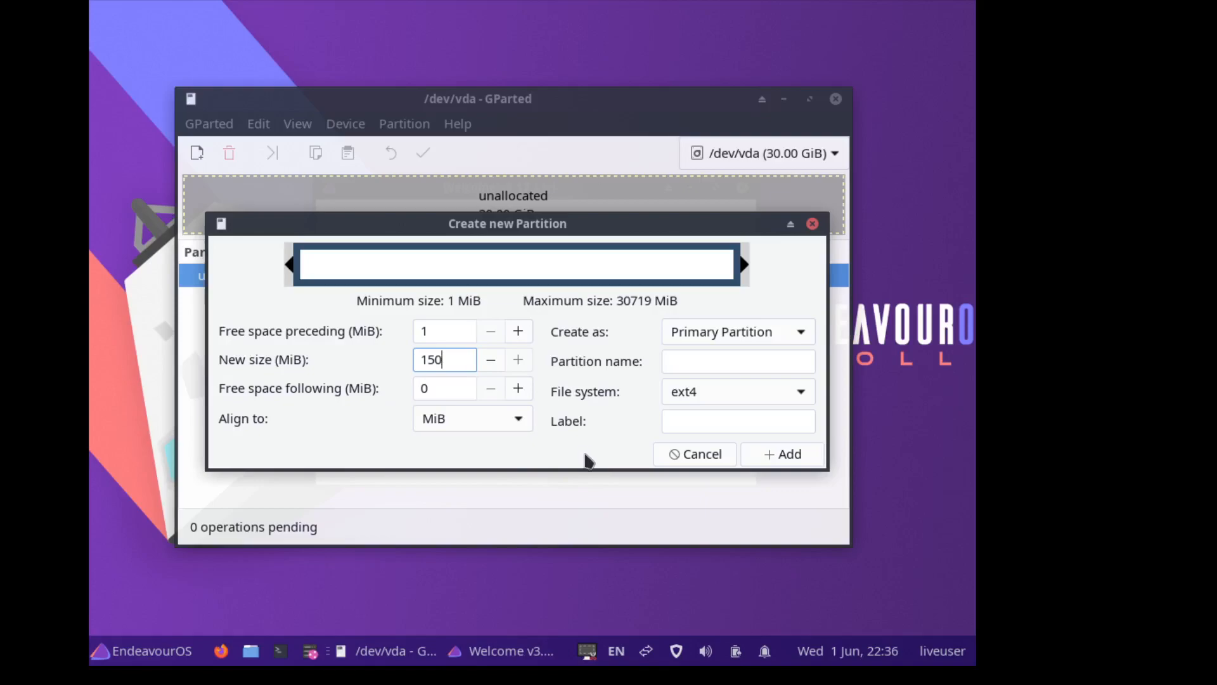
left_click(730, 394)
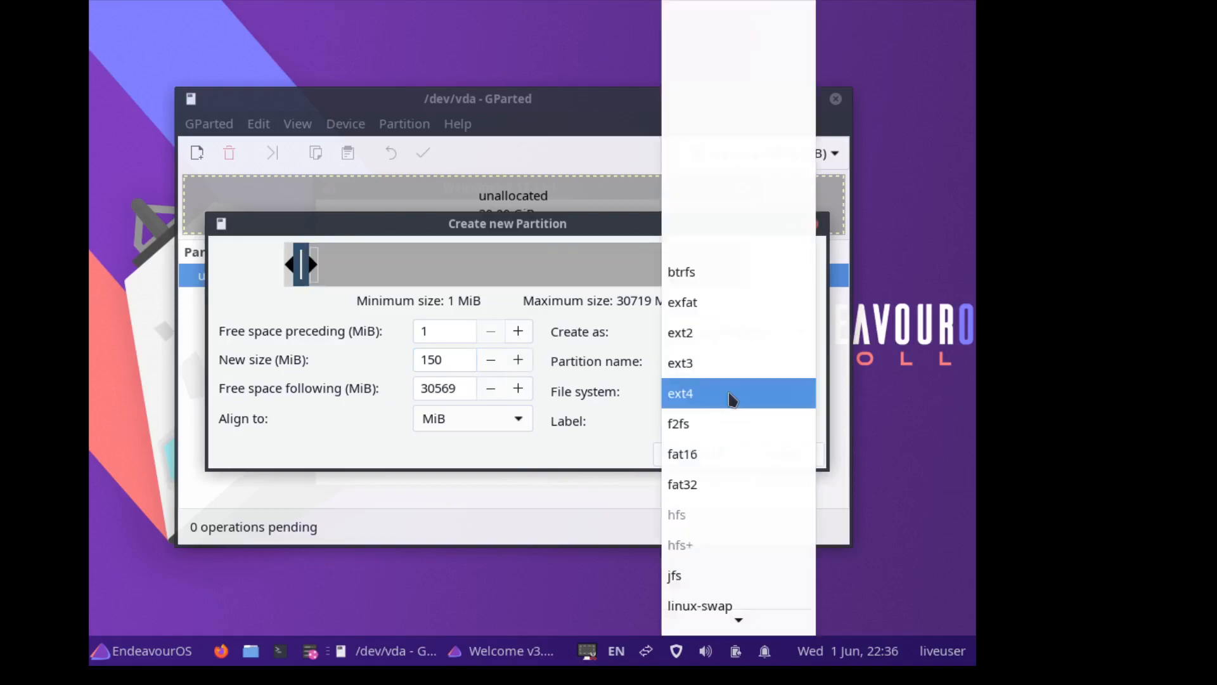
left_click(696, 485)
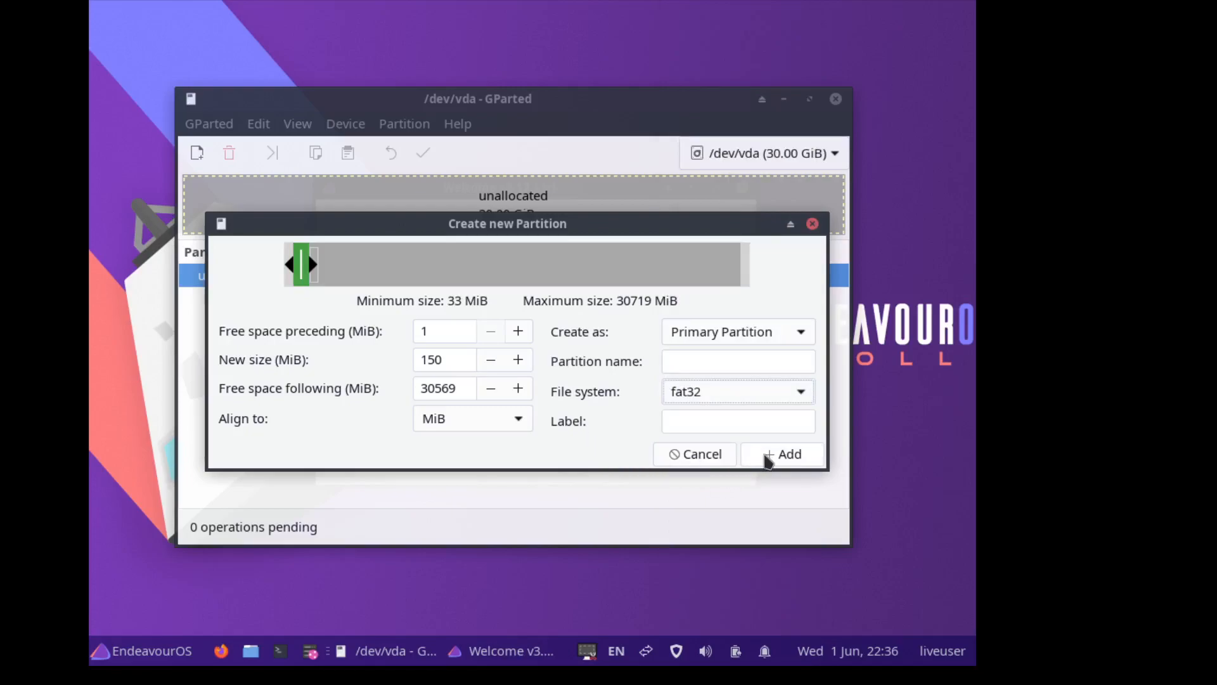
left_click(768, 460)
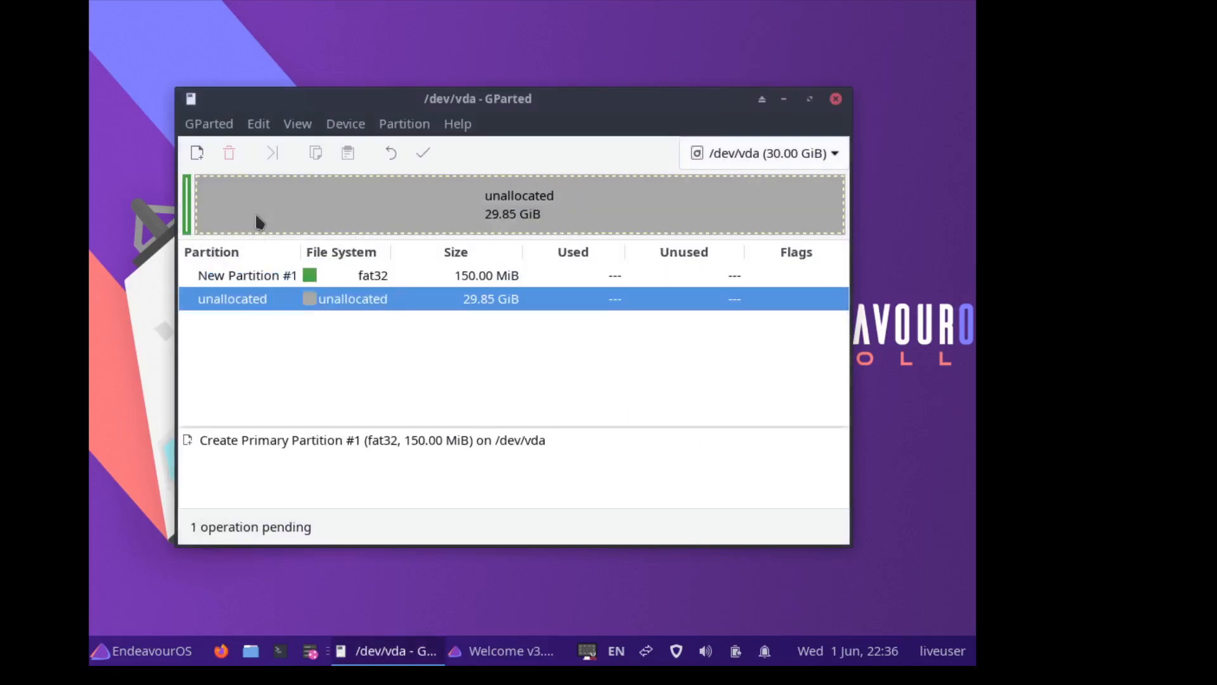
- Start a second new partition sized 1024 MiB and close the stray balenaEtcher window
right_click(256, 221)
left_click(288, 236)
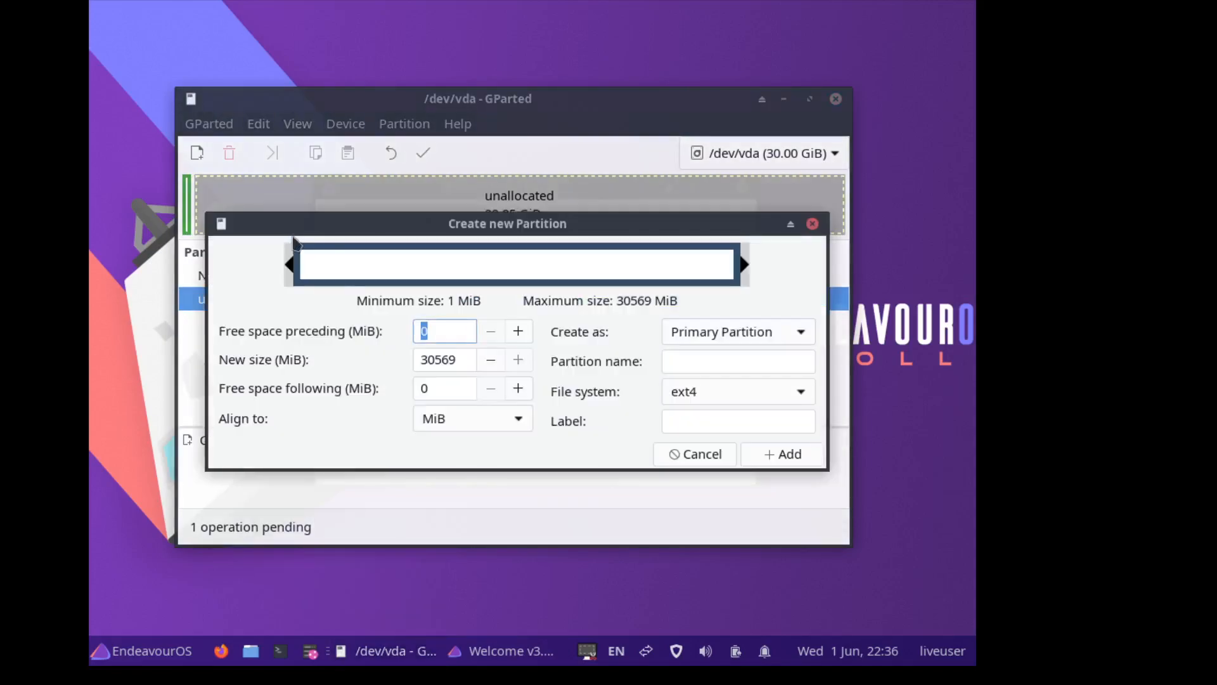
left_click_drag(461, 353, 414, 352)
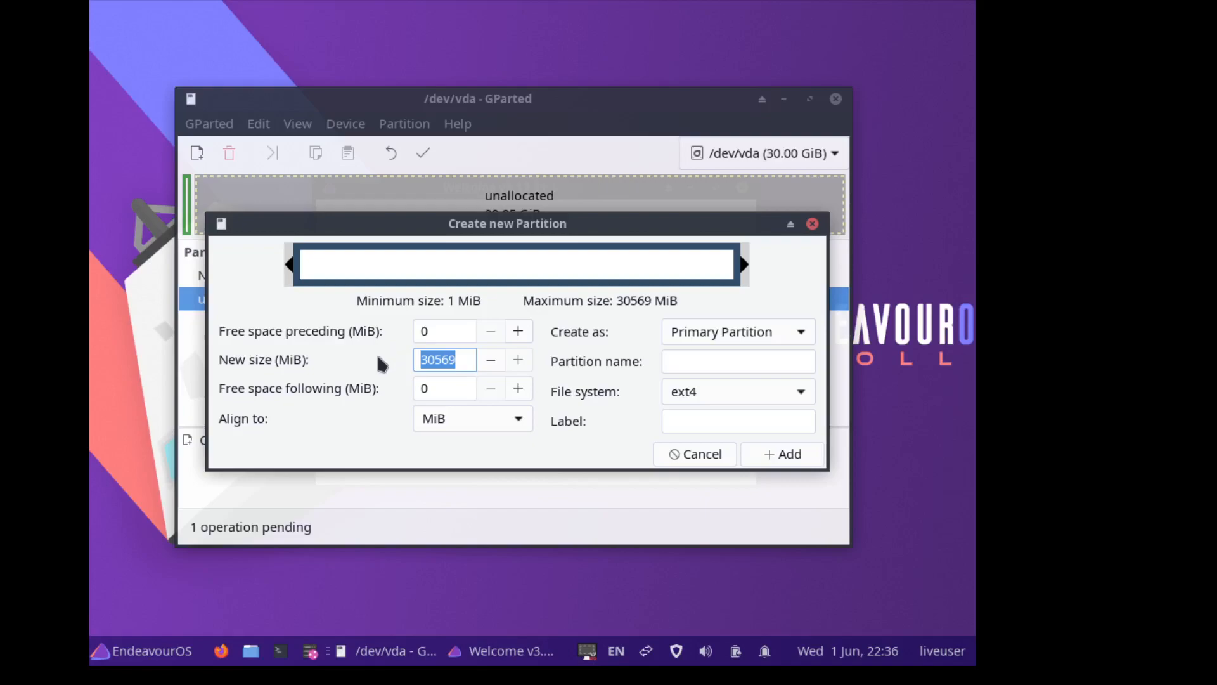
type("1024")
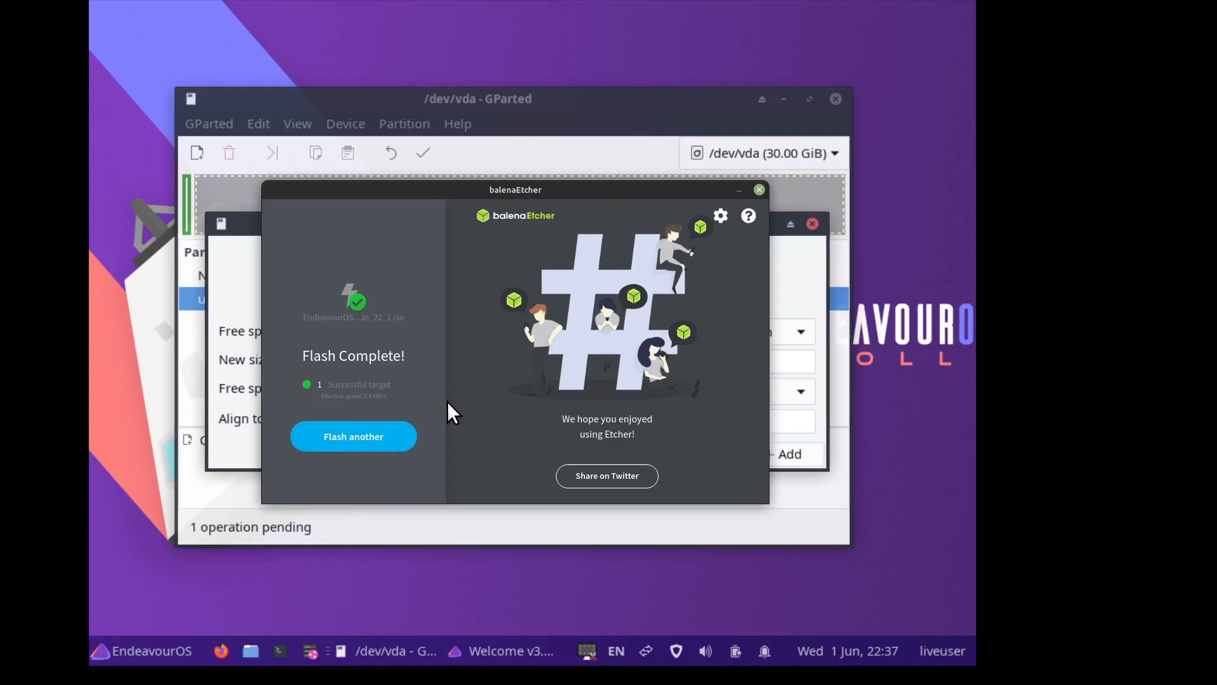
left_click(758, 190)
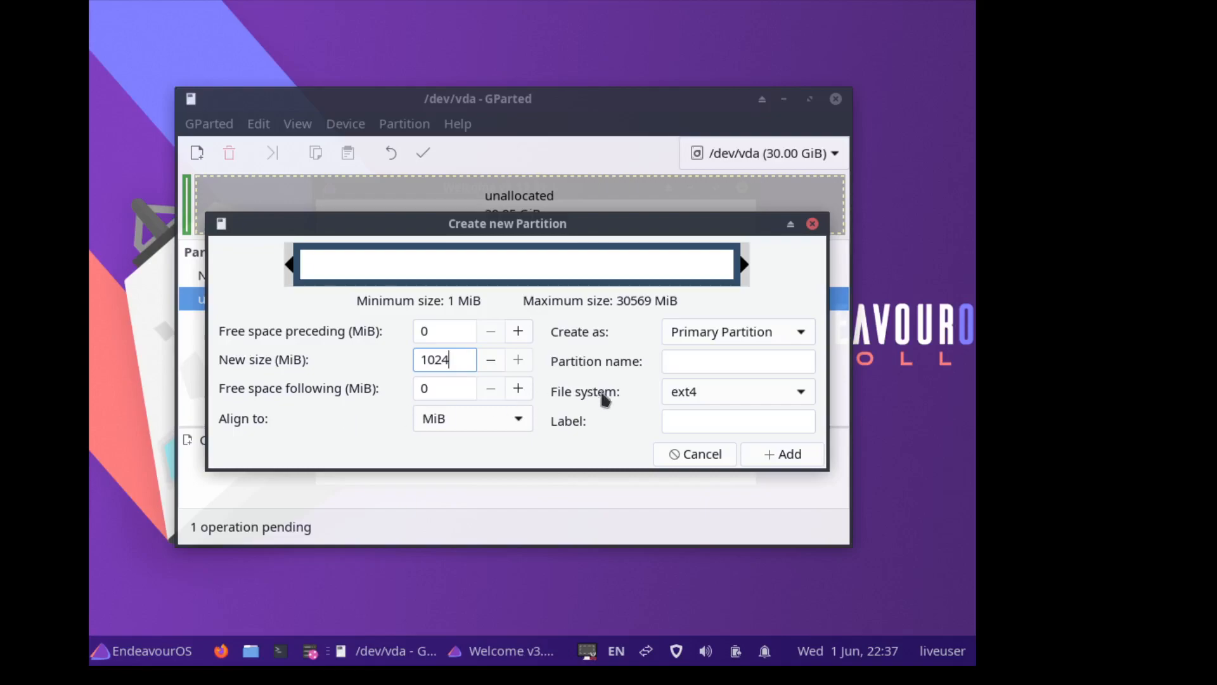
- Make the 1 GiB partition fat32, add it, and select New Partition #2
left_click(729, 394)
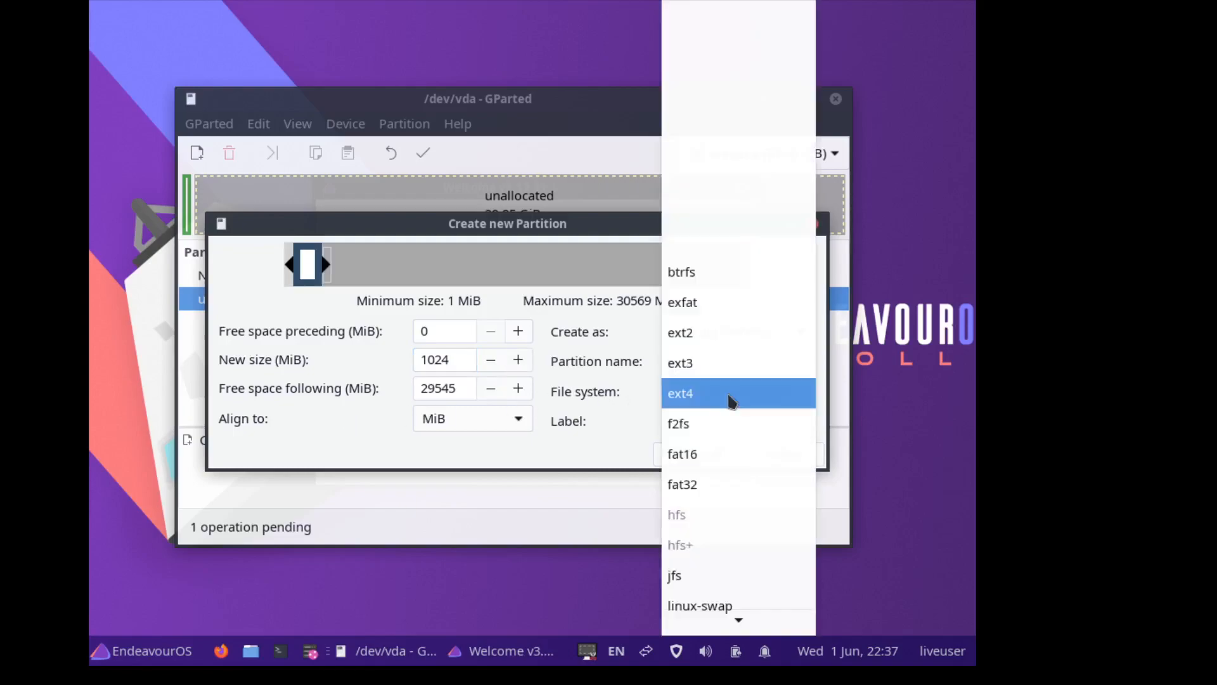
left_click(696, 485)
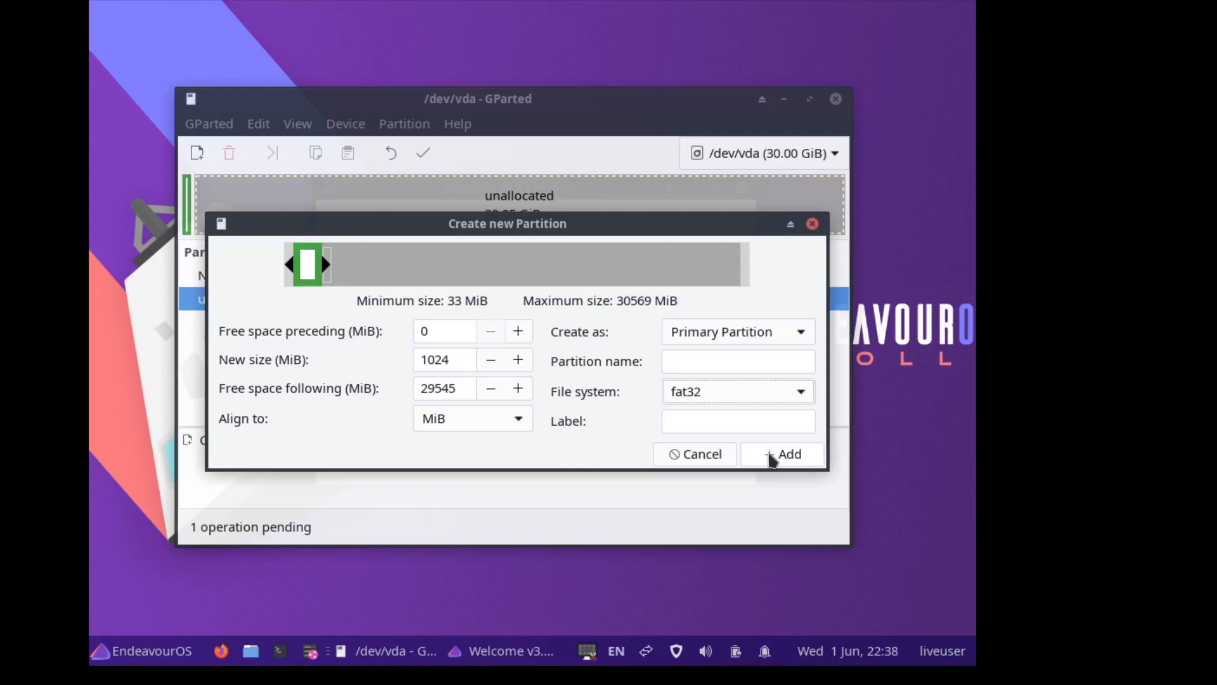
left_click(772, 457)
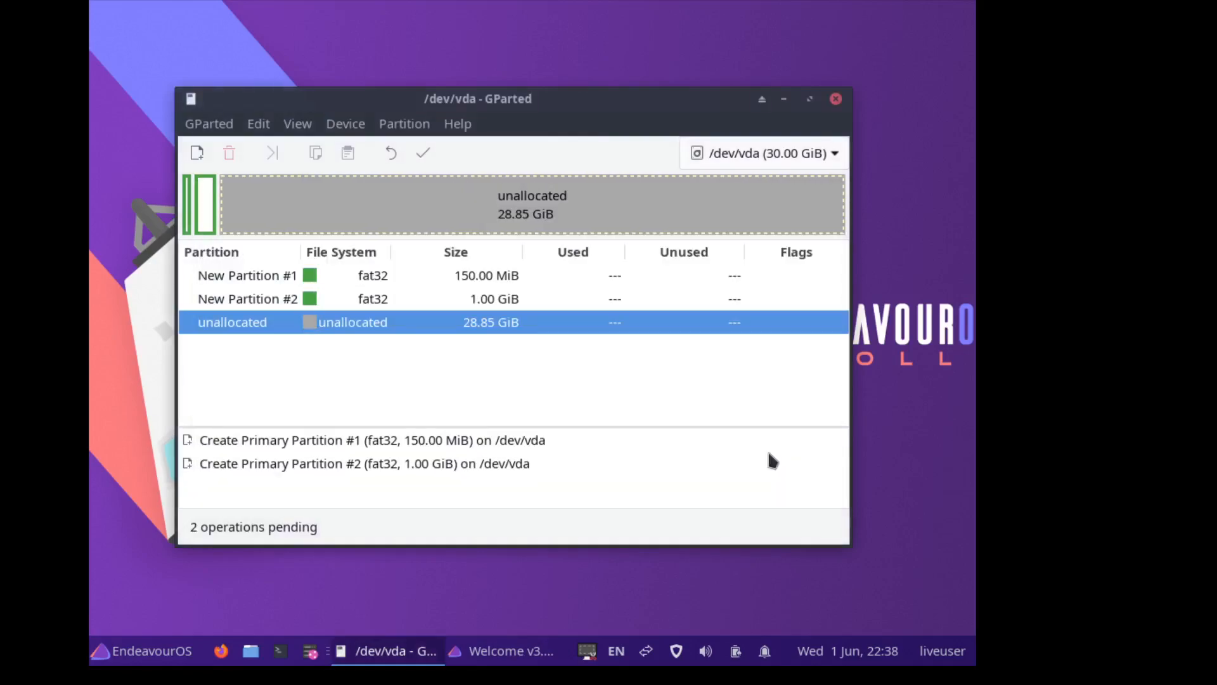
left_click(402, 298)
- Undo the queued 1 GiB fat32 New Partition #2
right_click(402, 298)
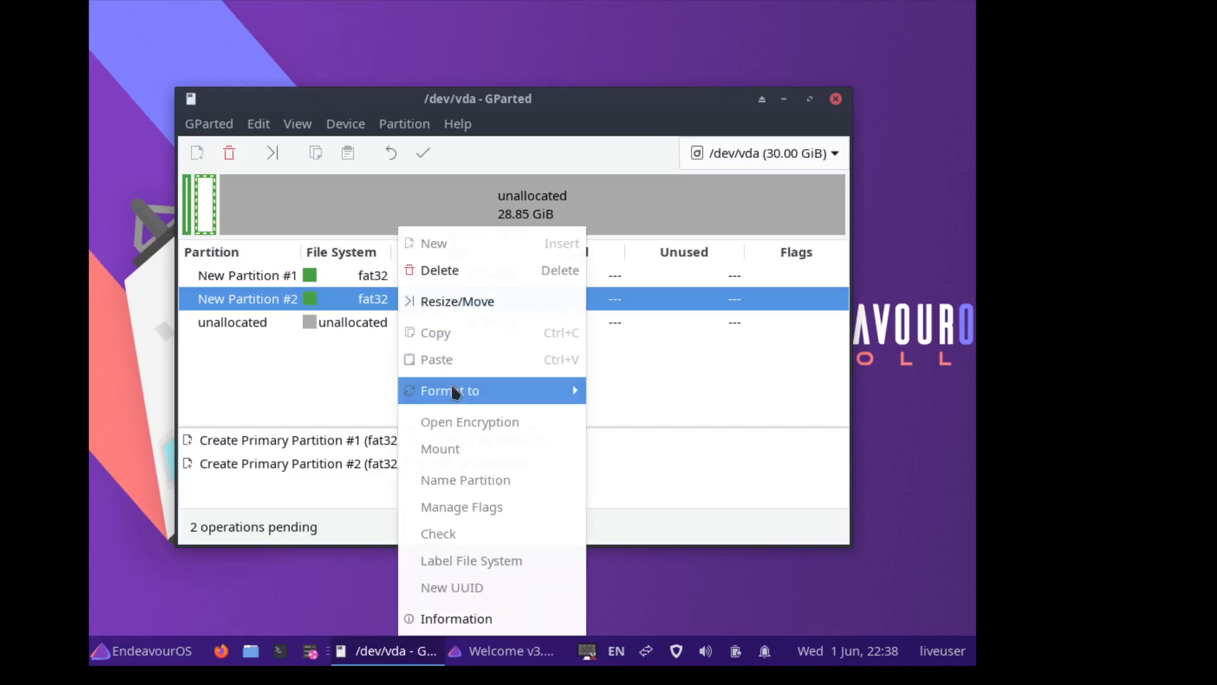
left_click(302, 390)
left_click(393, 150)
- Queue a 1024 MiB linux-swap partition in the freed unallocated space
right_click(327, 203)
left_click(350, 220)
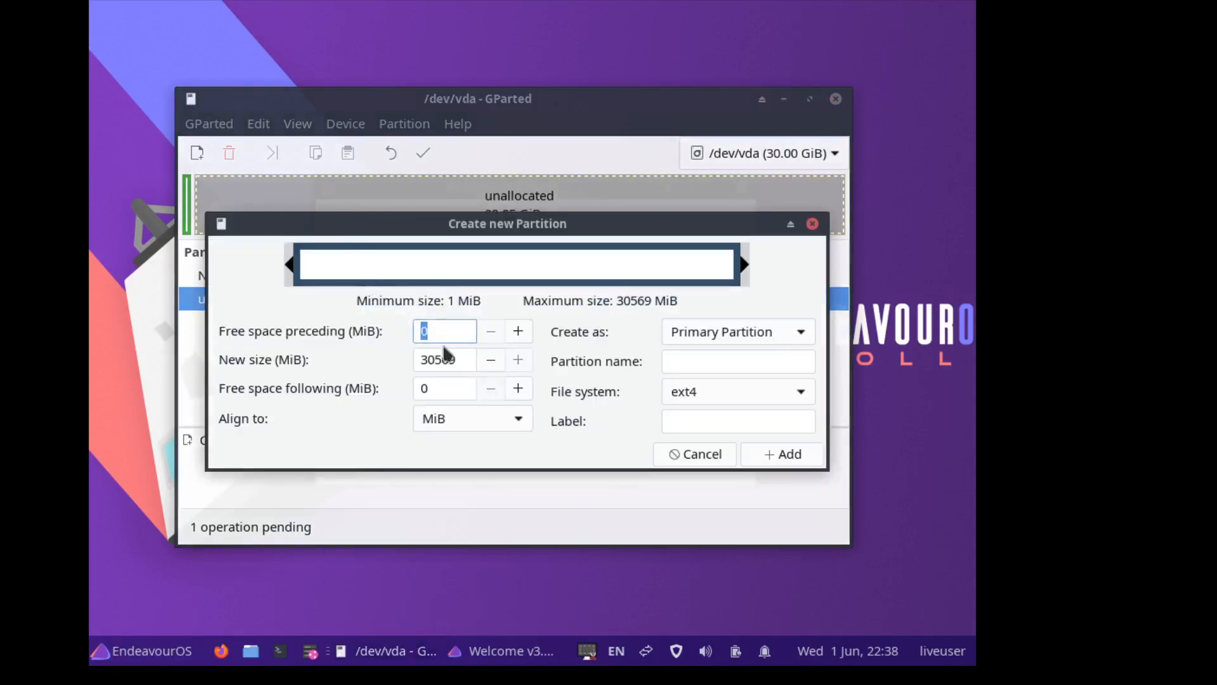
left_click_drag(461, 359, 376, 352)
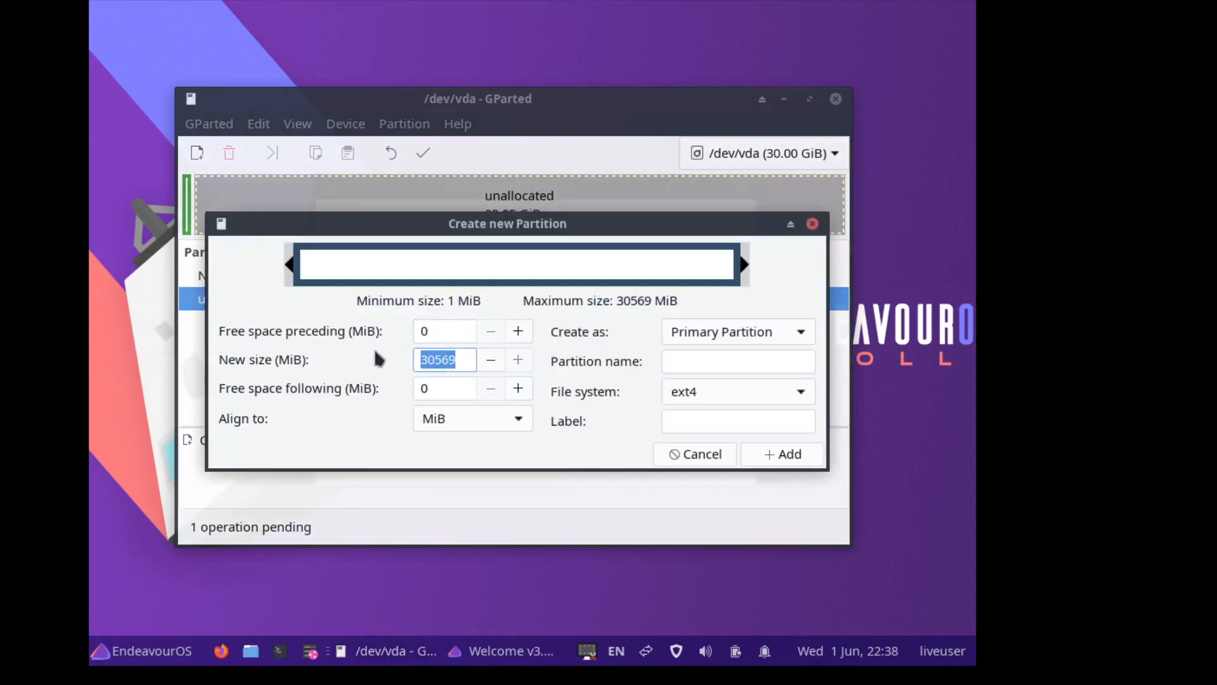
type("1024")
left_click(687, 392)
scroll(687, 396, "down", 3)
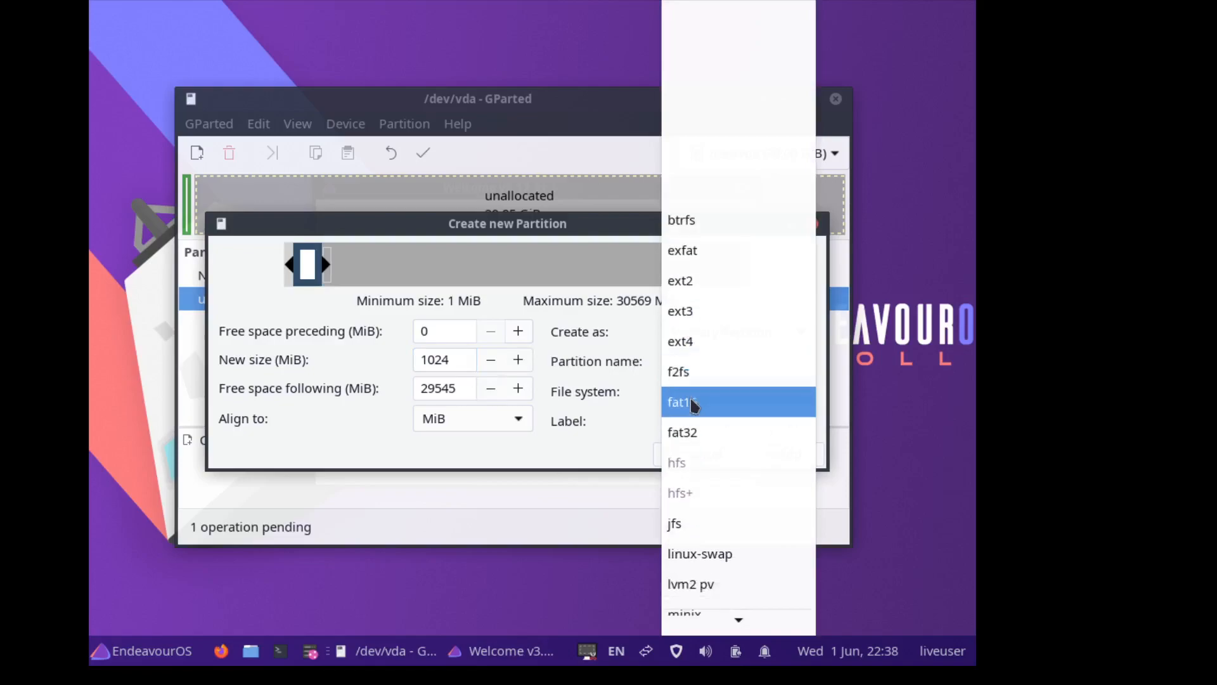
left_click(719, 513)
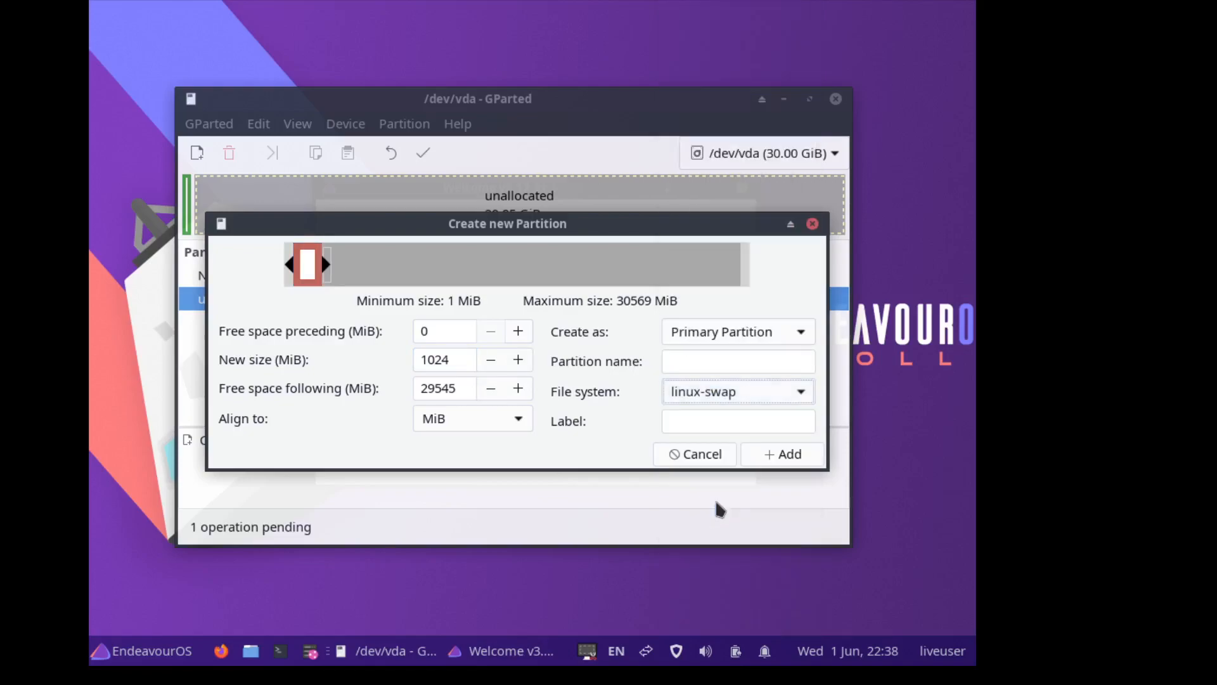
left_click(778, 455)
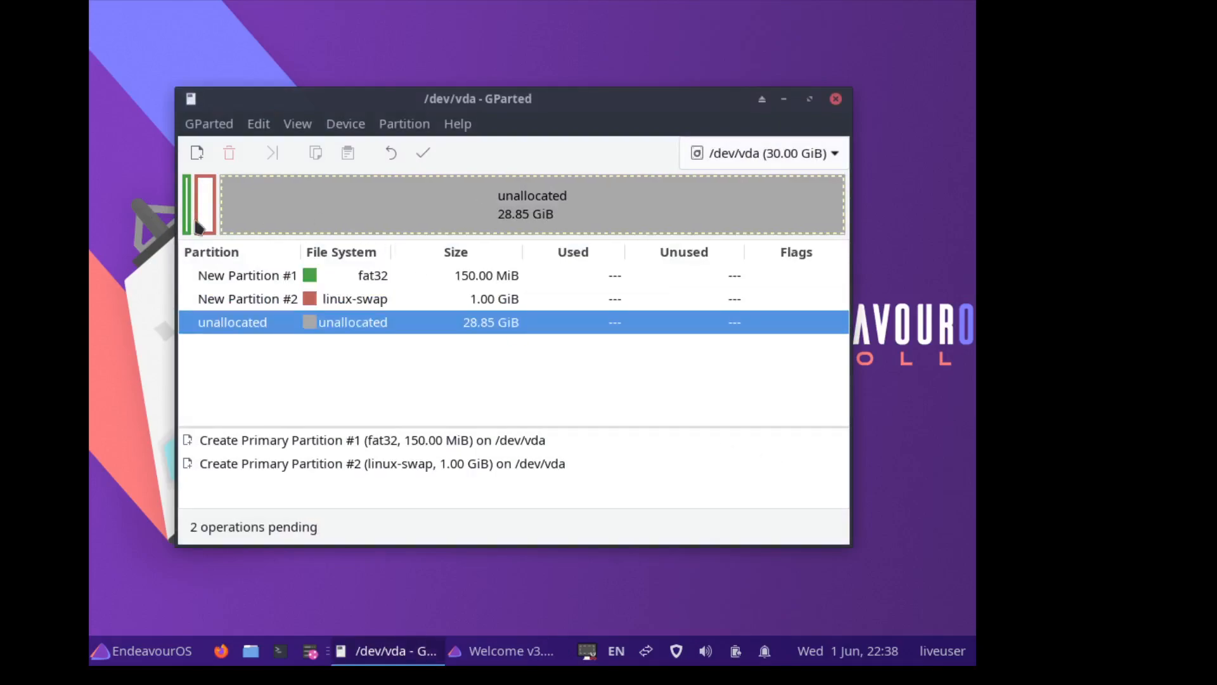
- Create a 20000 MiB (19.53 GiB) ext4 partition in the free space
right_click(255, 208)
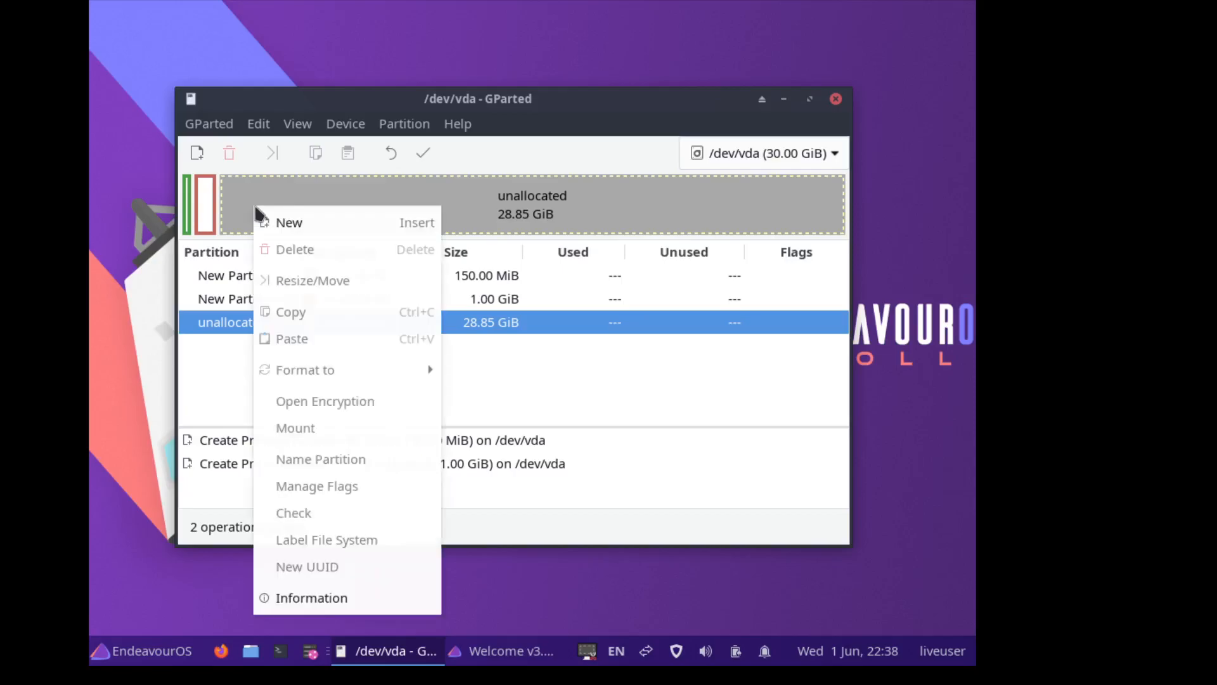
left_click(298, 222)
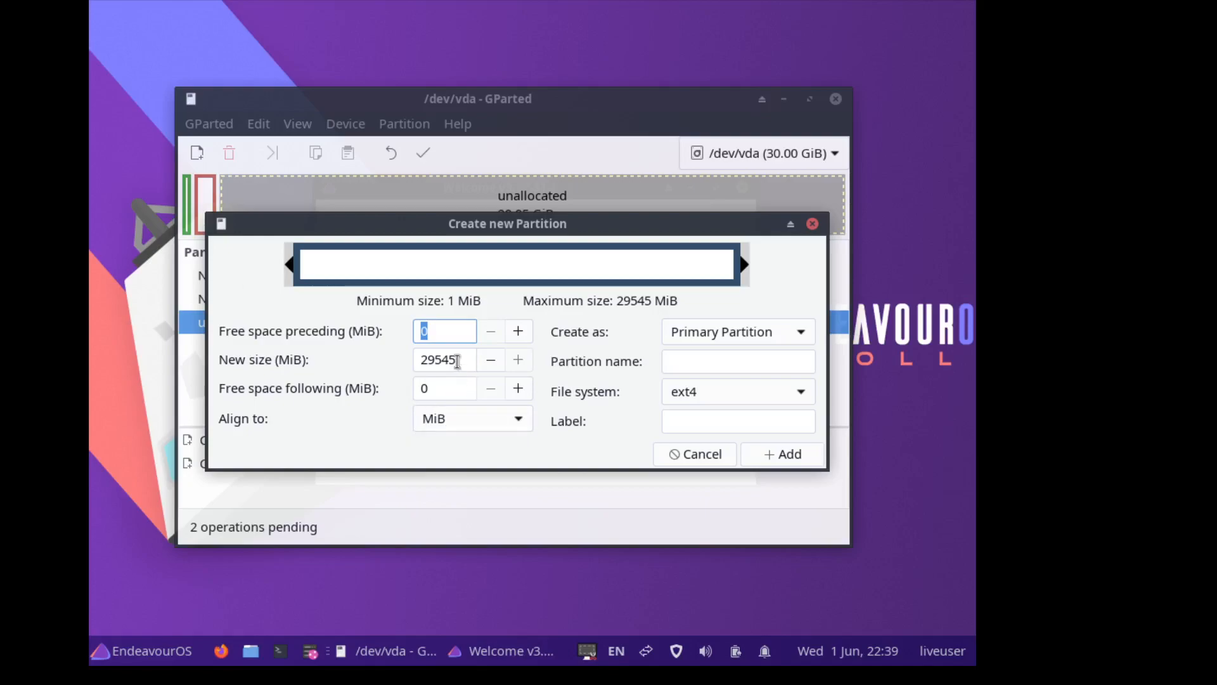
left_click_drag(457, 362, 412, 364)
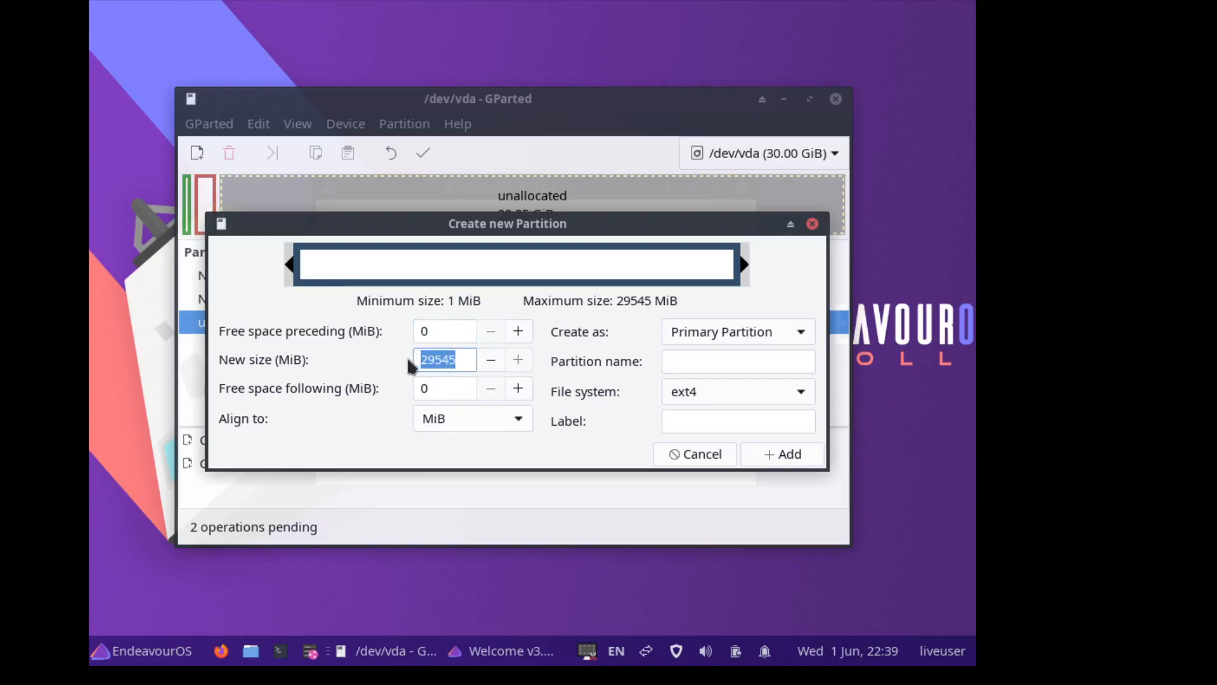
type("20000")
left_click(769, 456)
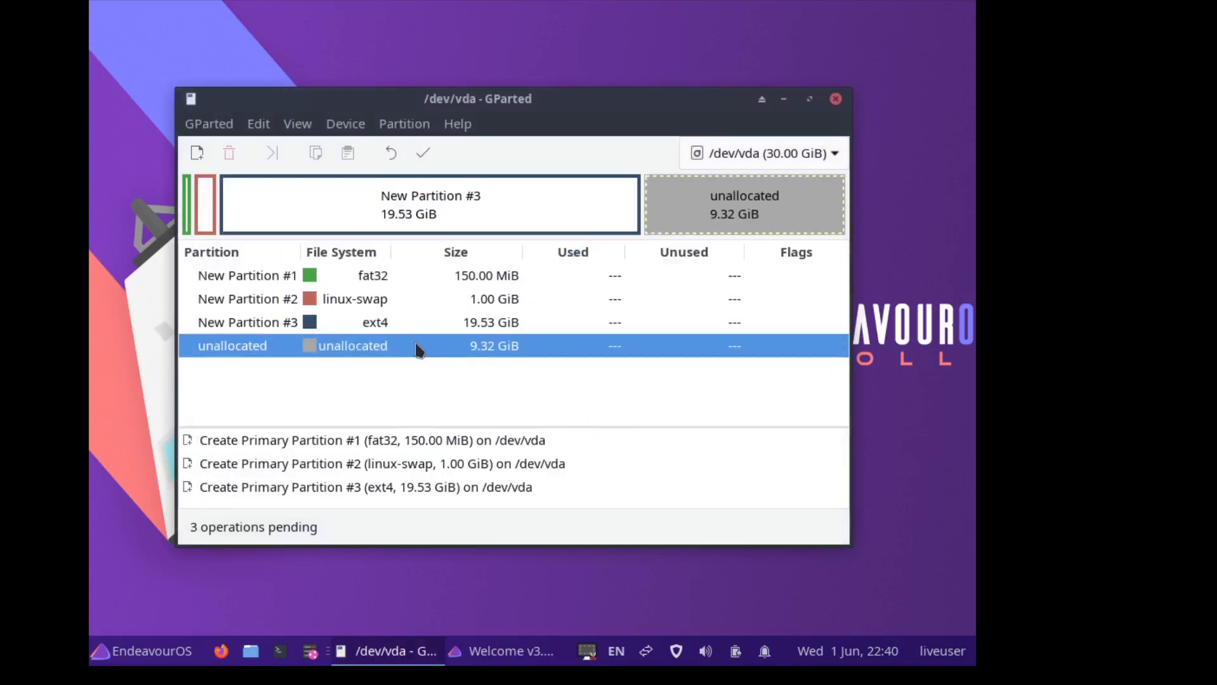
- Queue an ext4 partition filling the remaining 9.32 GiB with default settings
right_click(417, 347)
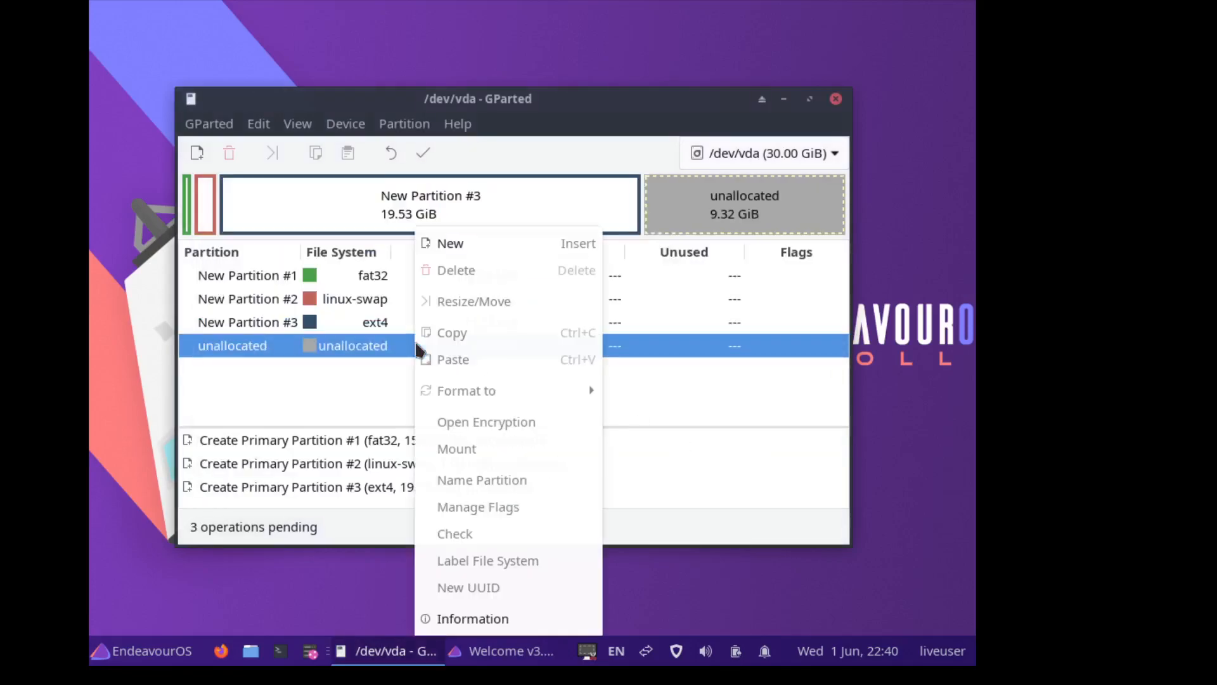
left_click(452, 247)
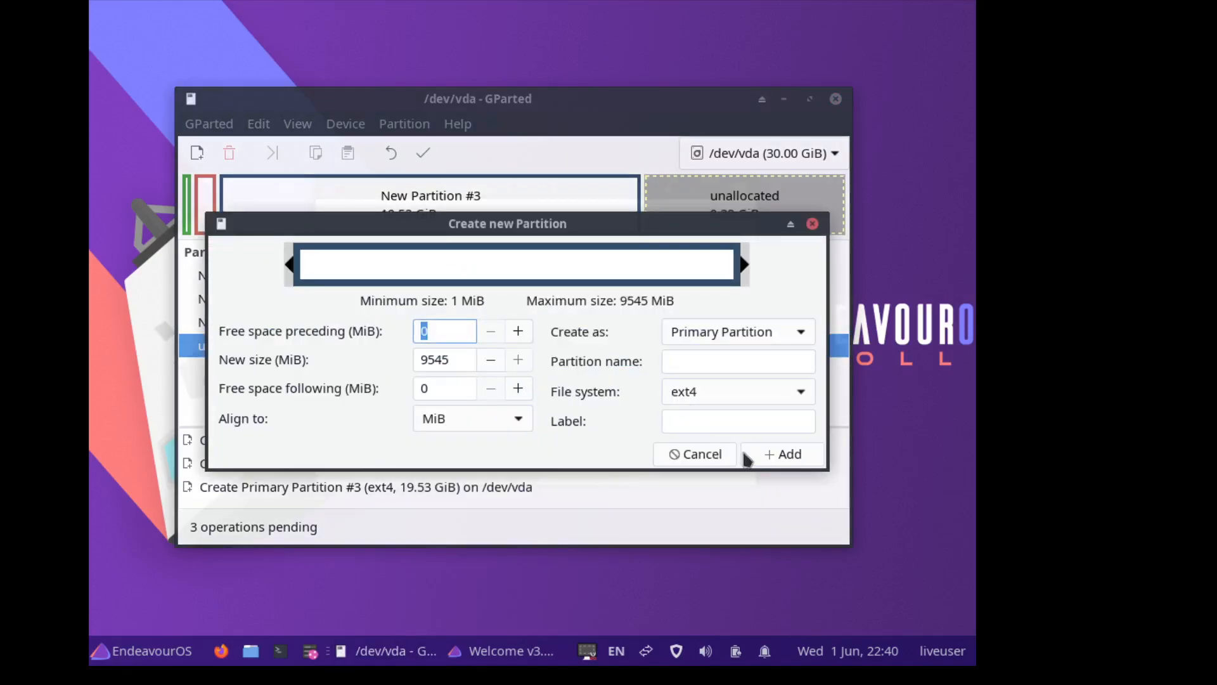
left_click(782, 454)
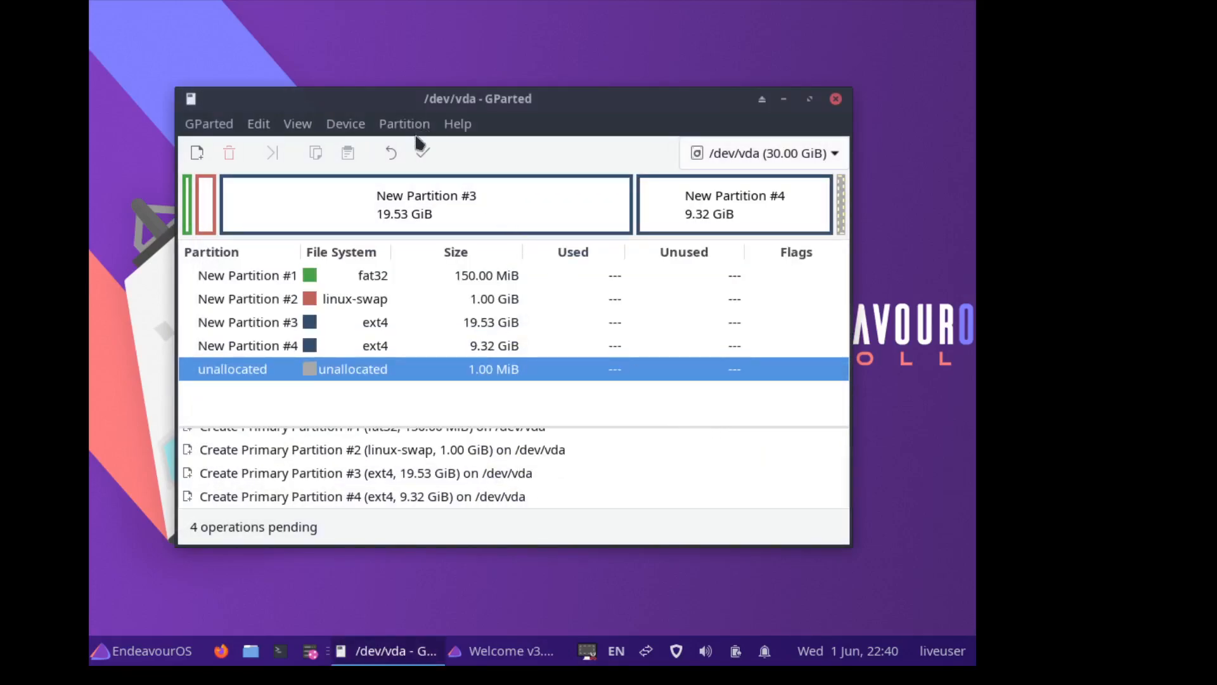
- Apply all four pending operations to /dev/vda and close the completion report
left_click(422, 152)
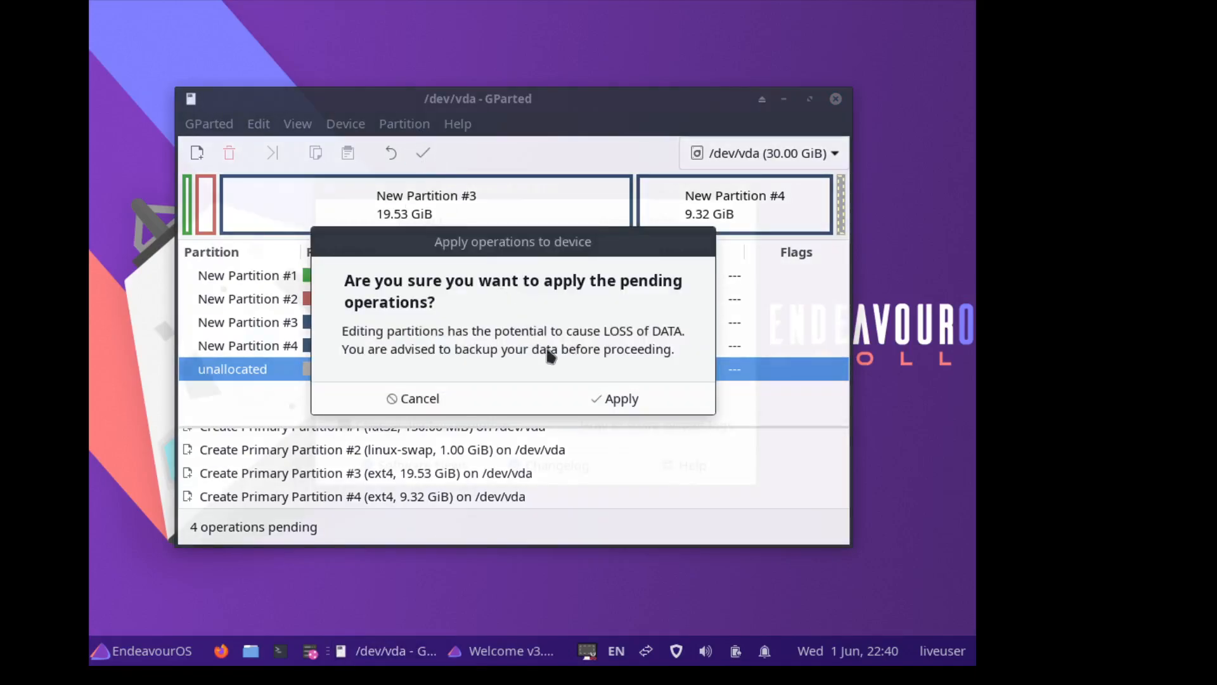
left_click(608, 404)
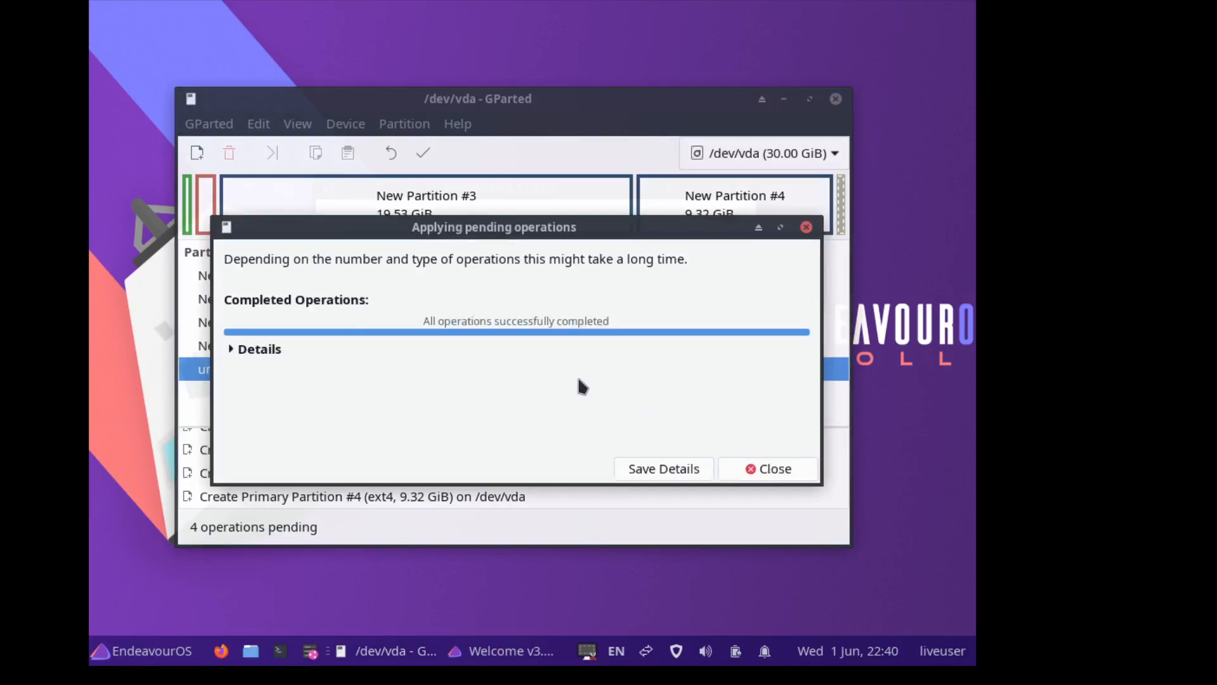
left_click(750, 467)
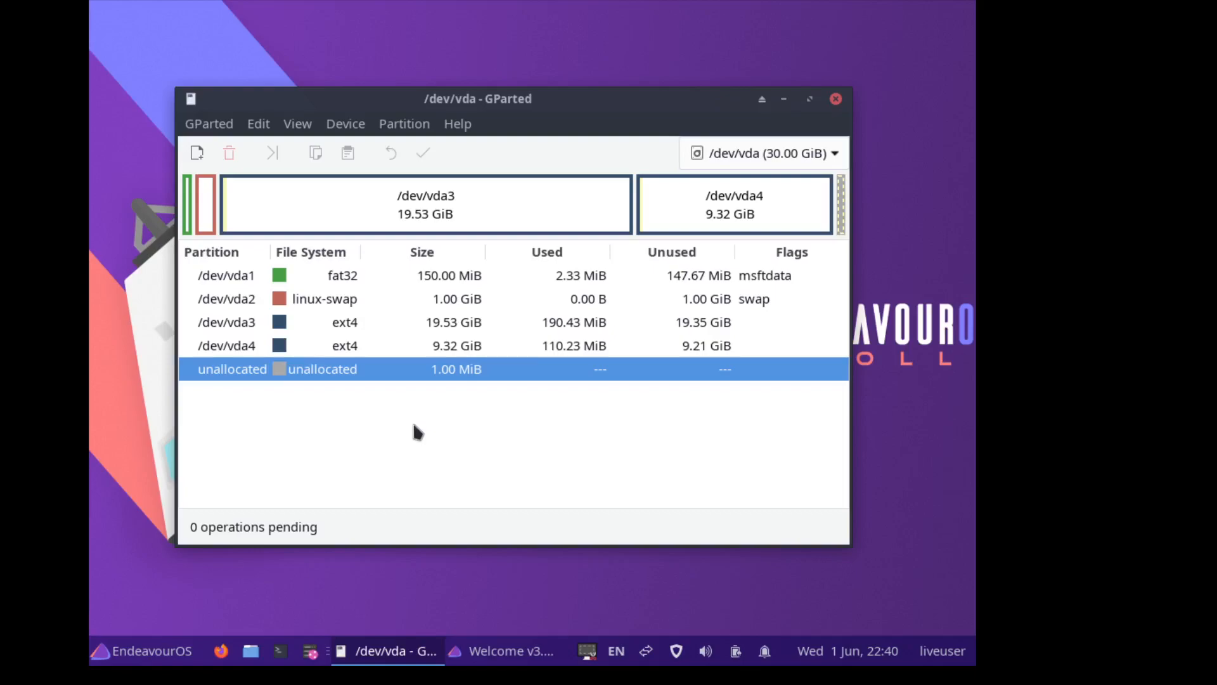
- In GParted, try setting the boot and esp flags on /dev/vda1
left_click(391, 279)
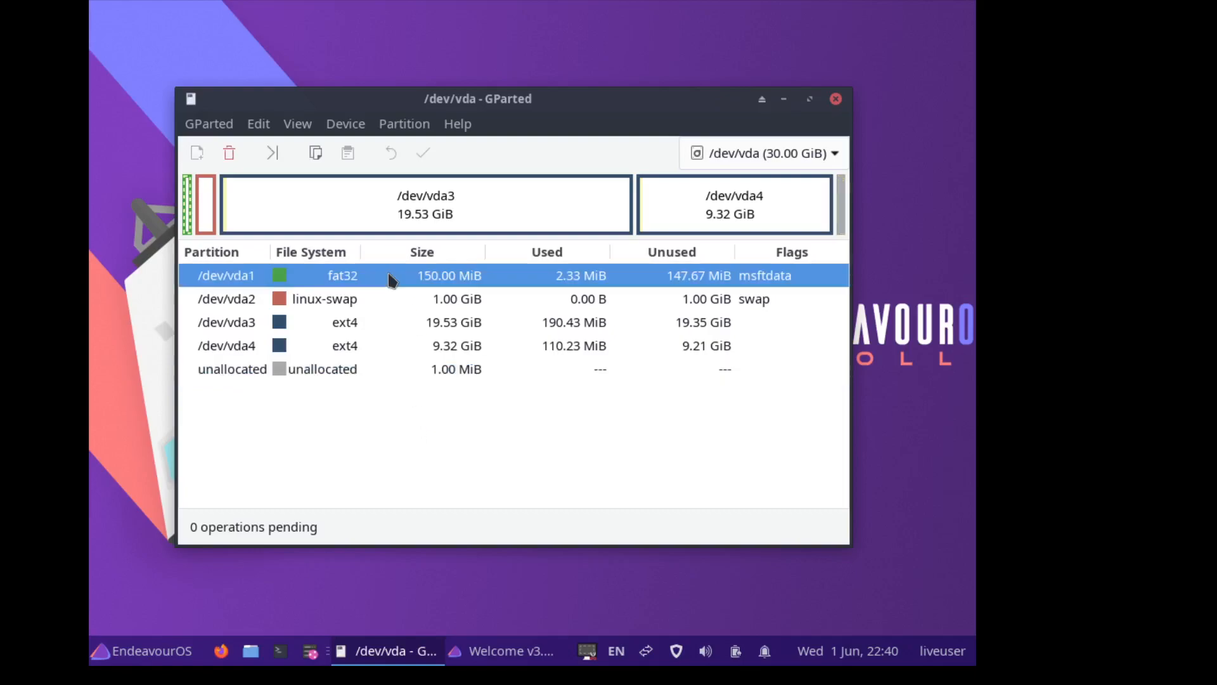
right_click(391, 279)
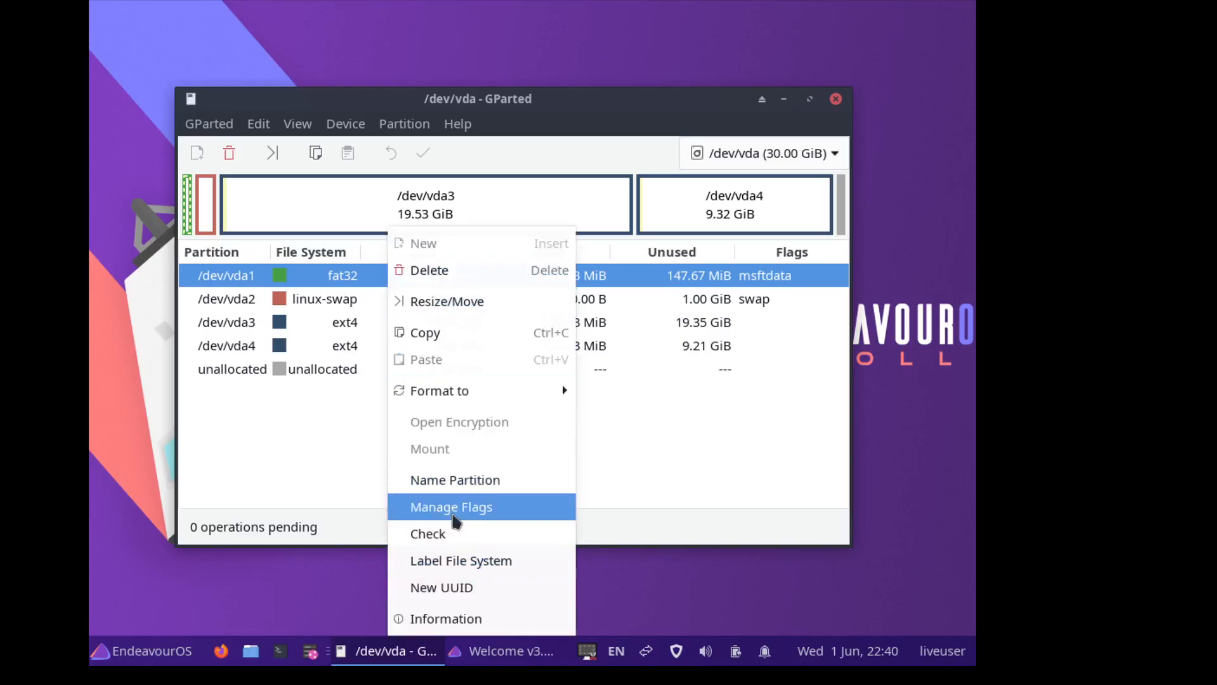
left_click(454, 510)
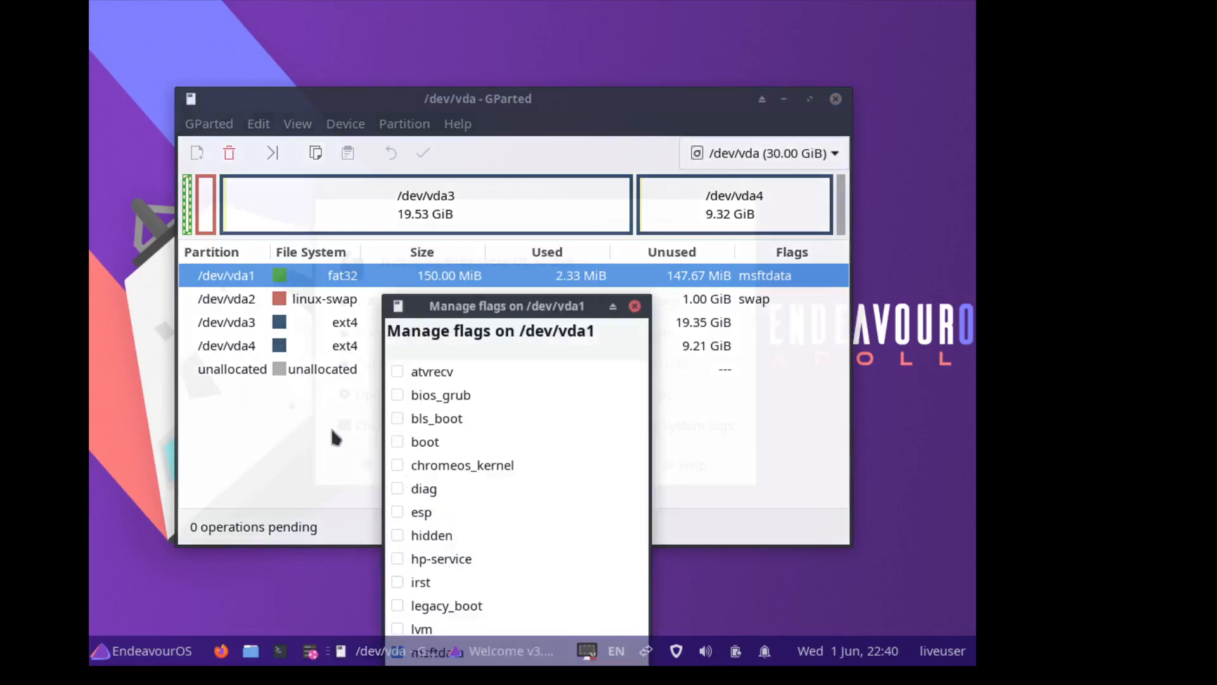
left_click(395, 513)
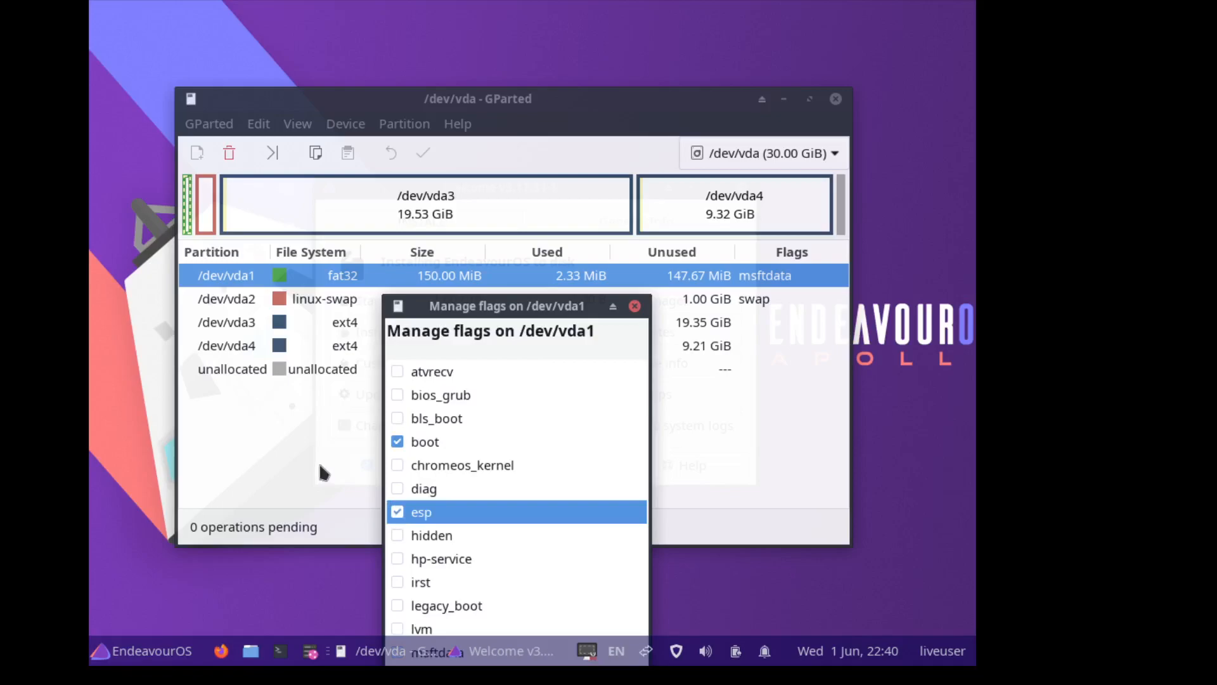
left_click_drag(413, 306, 409, 116)
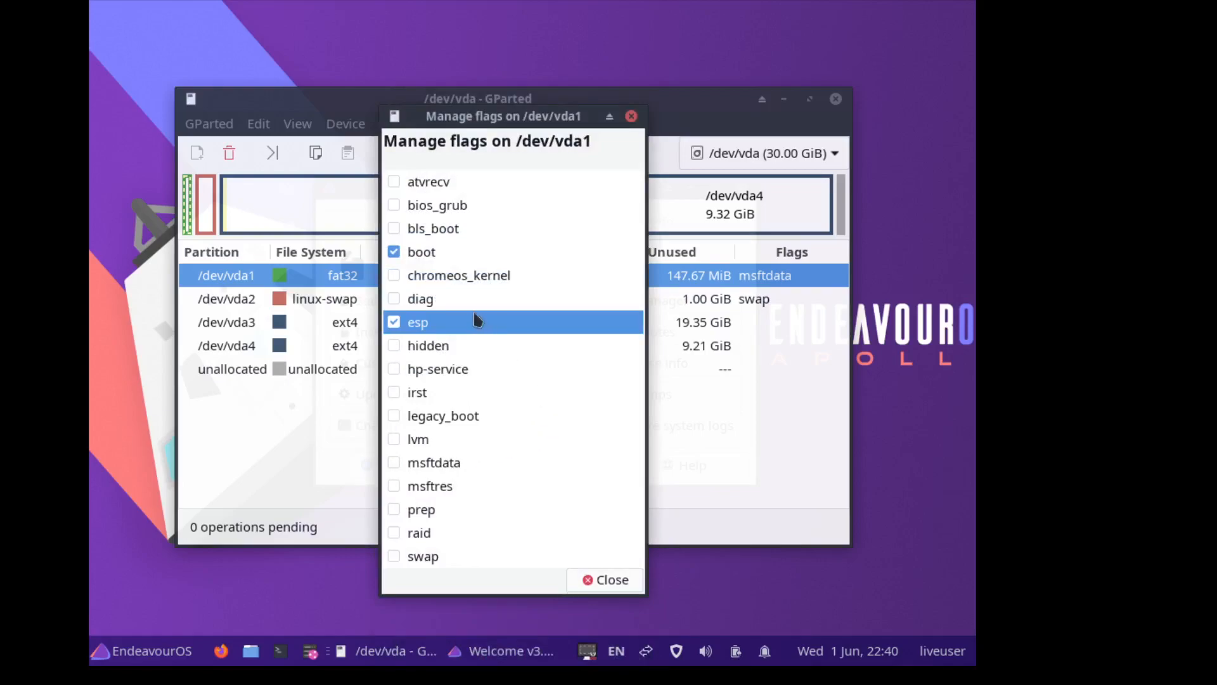
left_click(394, 322)
left_click(393, 251)
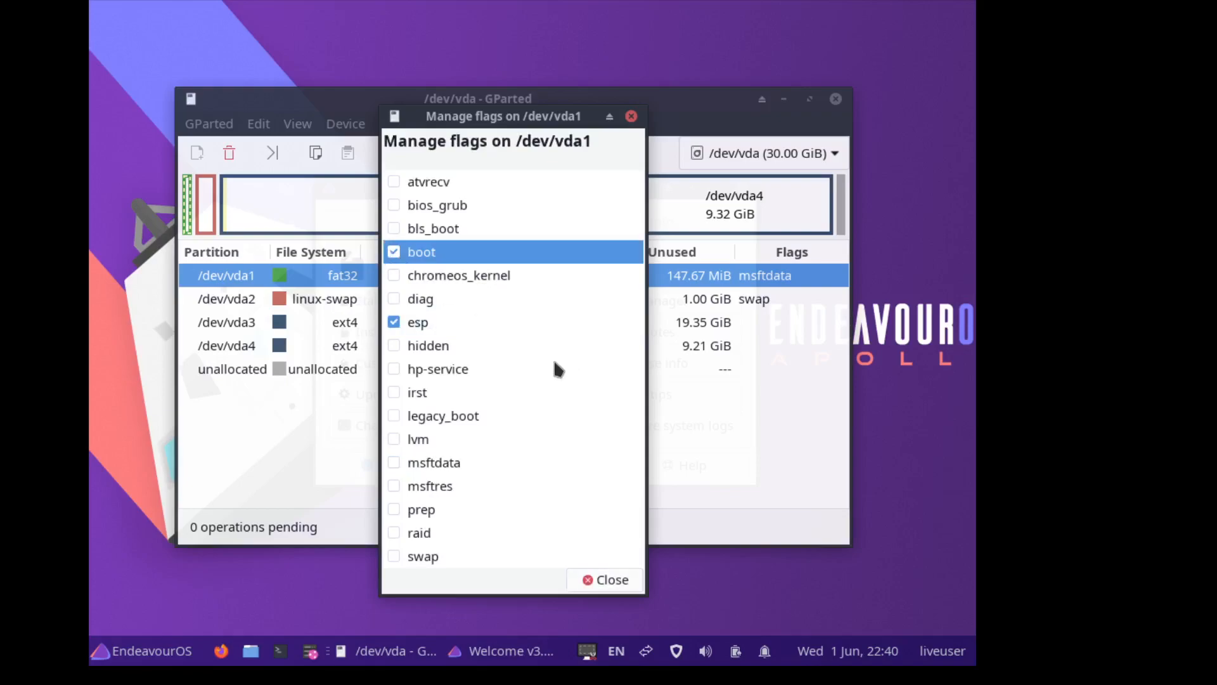
left_click(592, 580)
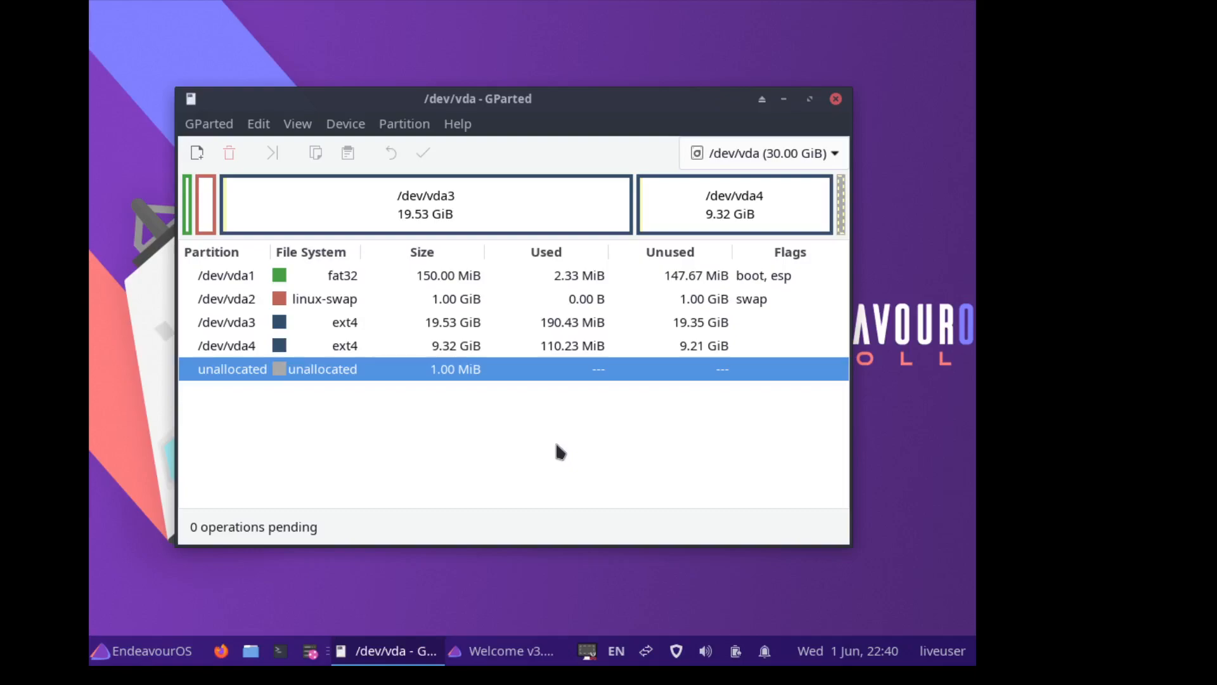
- Reopen the flags for /dev/vda1 and leave bios_grub as the only flag
left_click(509, 280)
right_click(507, 279)
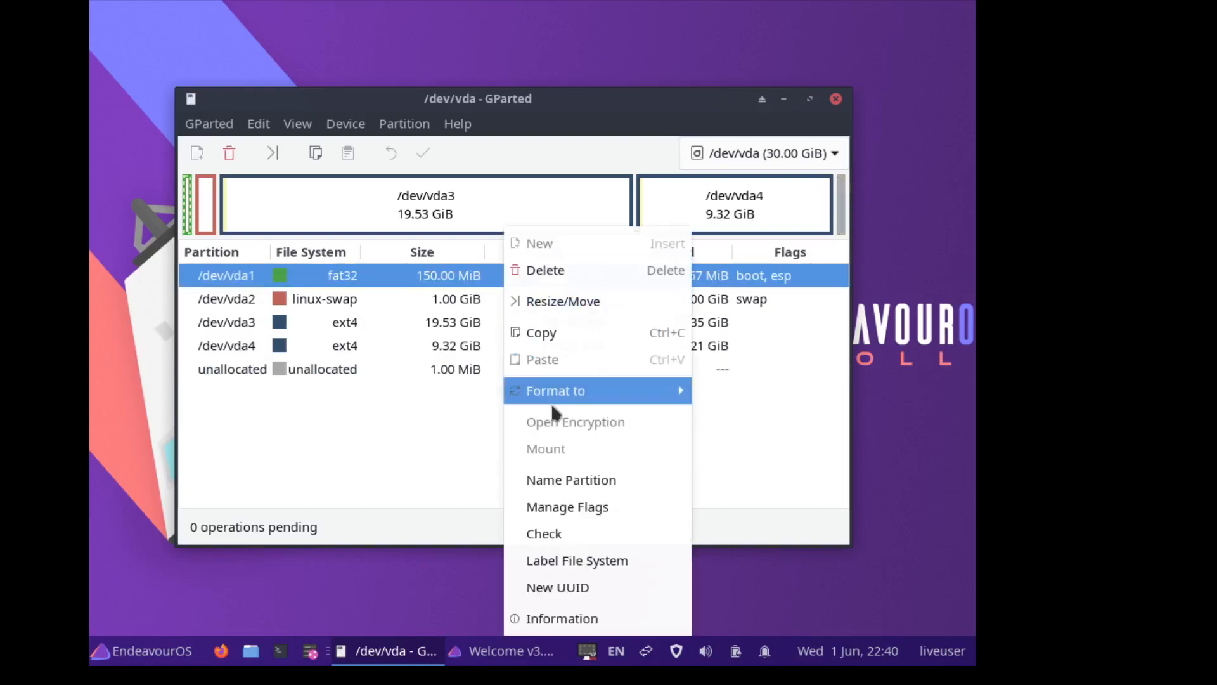
left_click(548, 519)
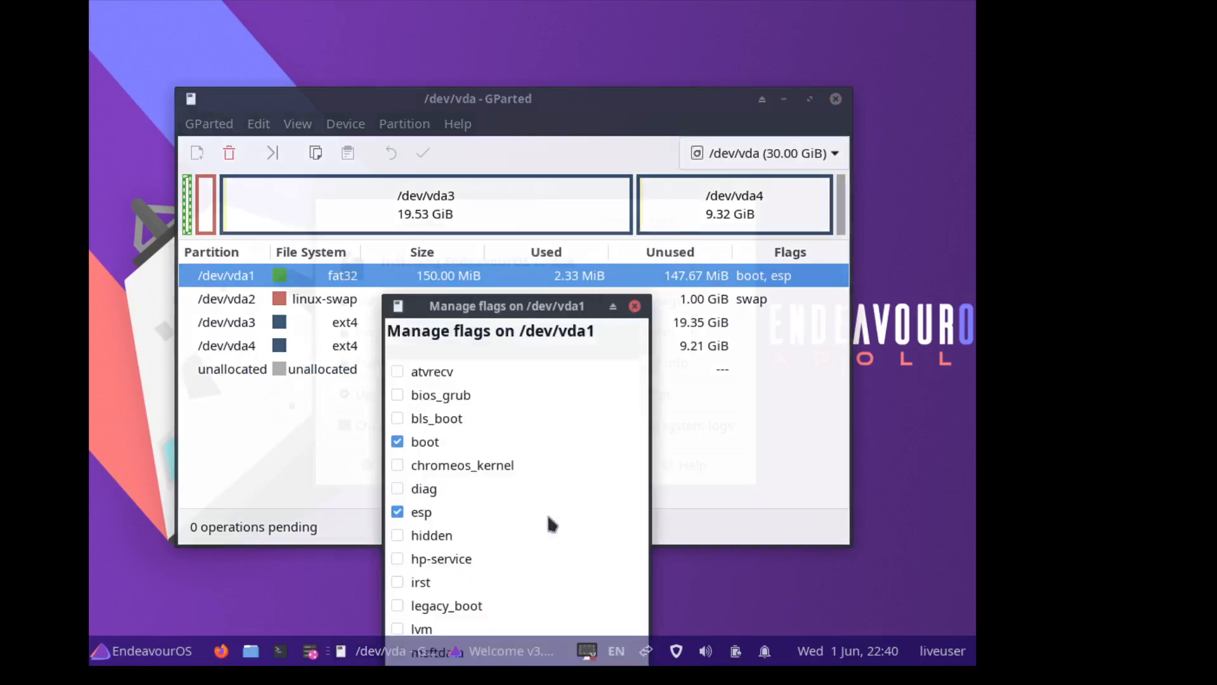
left_click(461, 402)
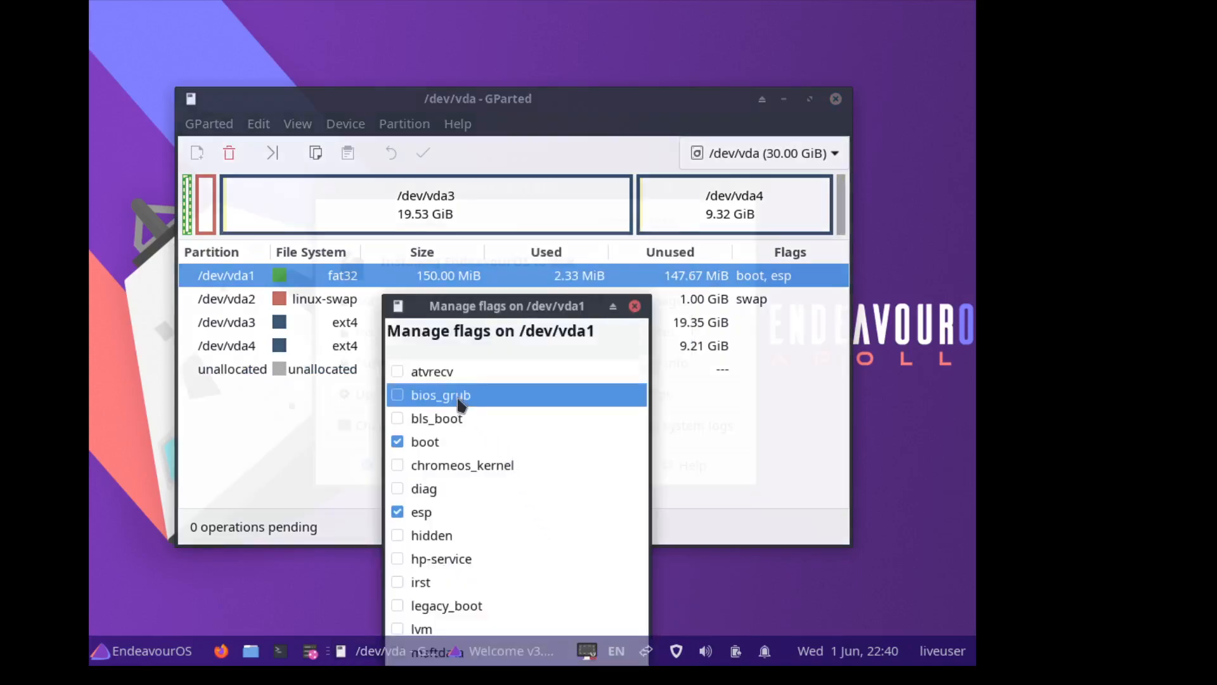
left_click(400, 394)
left_click_drag(430, 314, 431, 114)
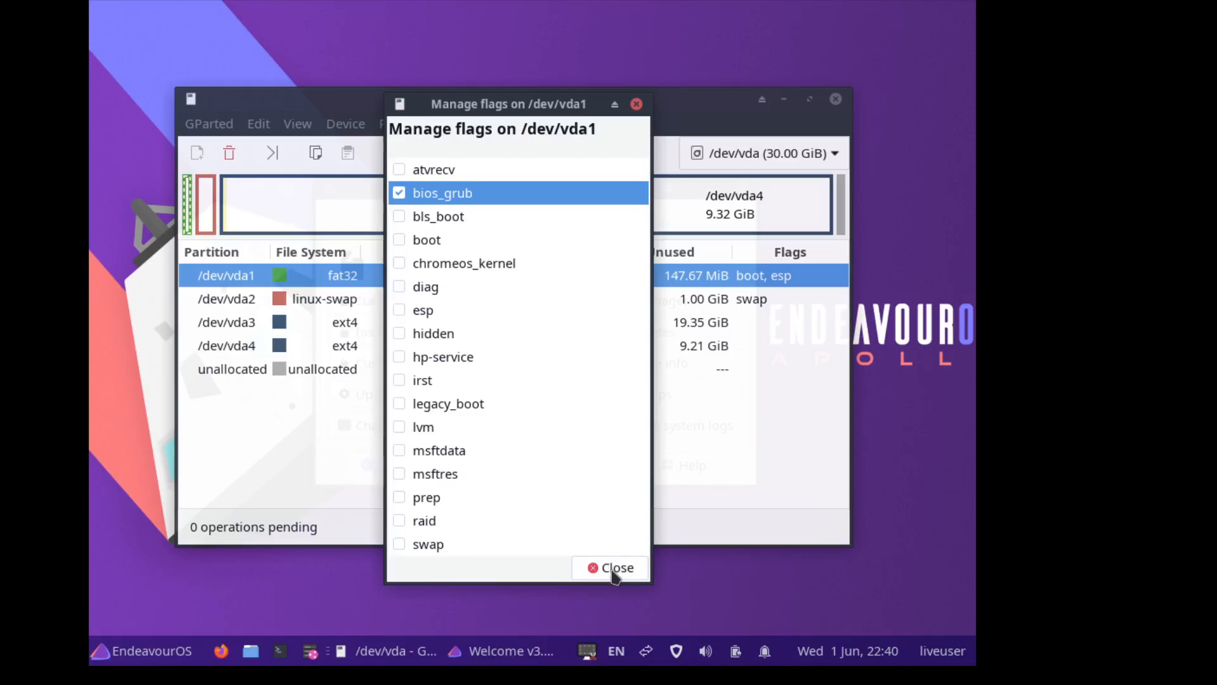
left_click(613, 569)
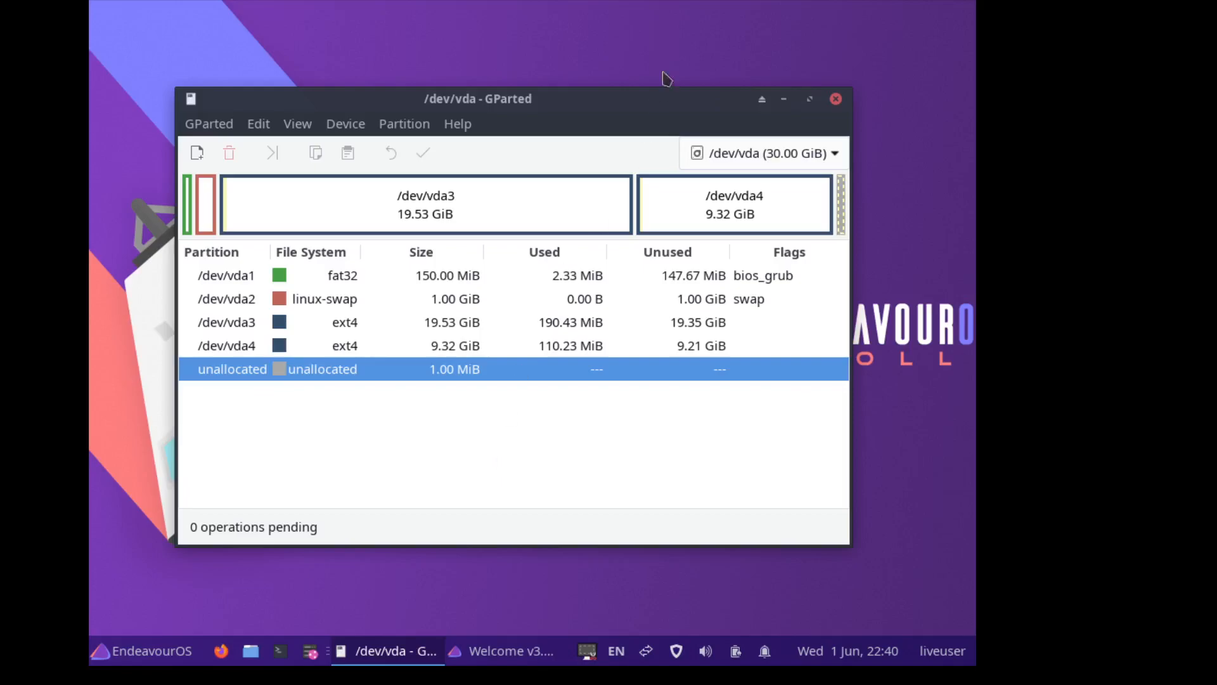
- Close GParted, launch the EndeavourOS installer from Welcome, and dismiss the installation-method prompt
left_click(835, 100)
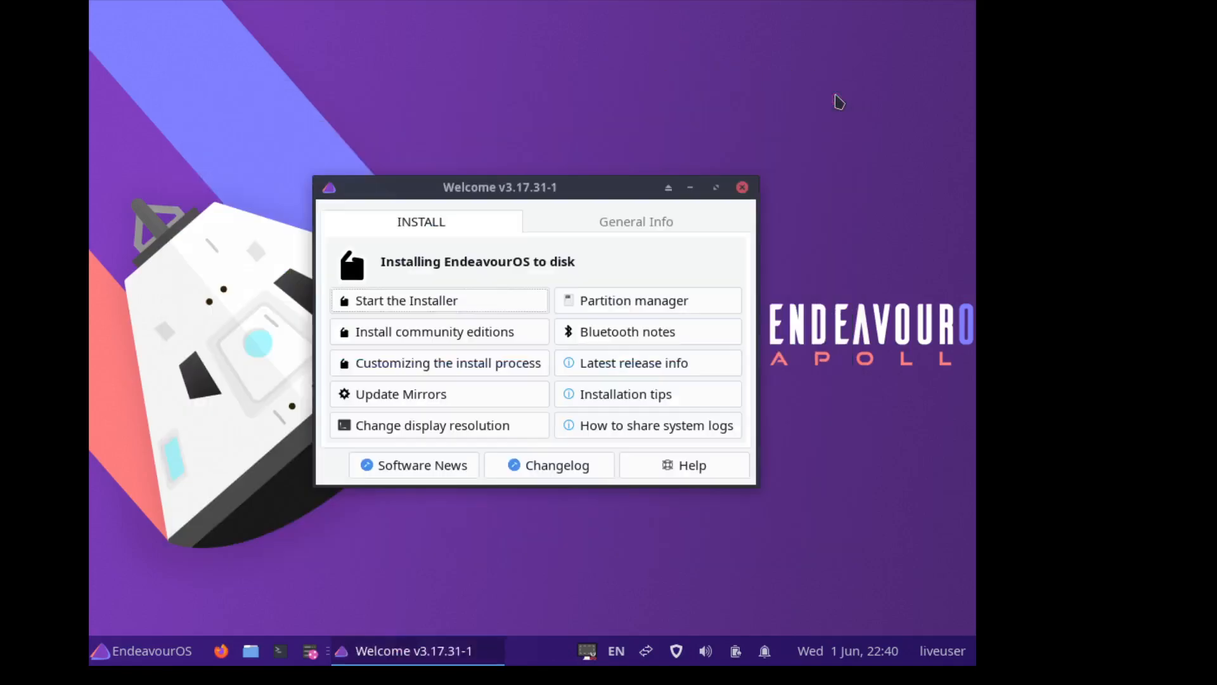
left_click(436, 302)
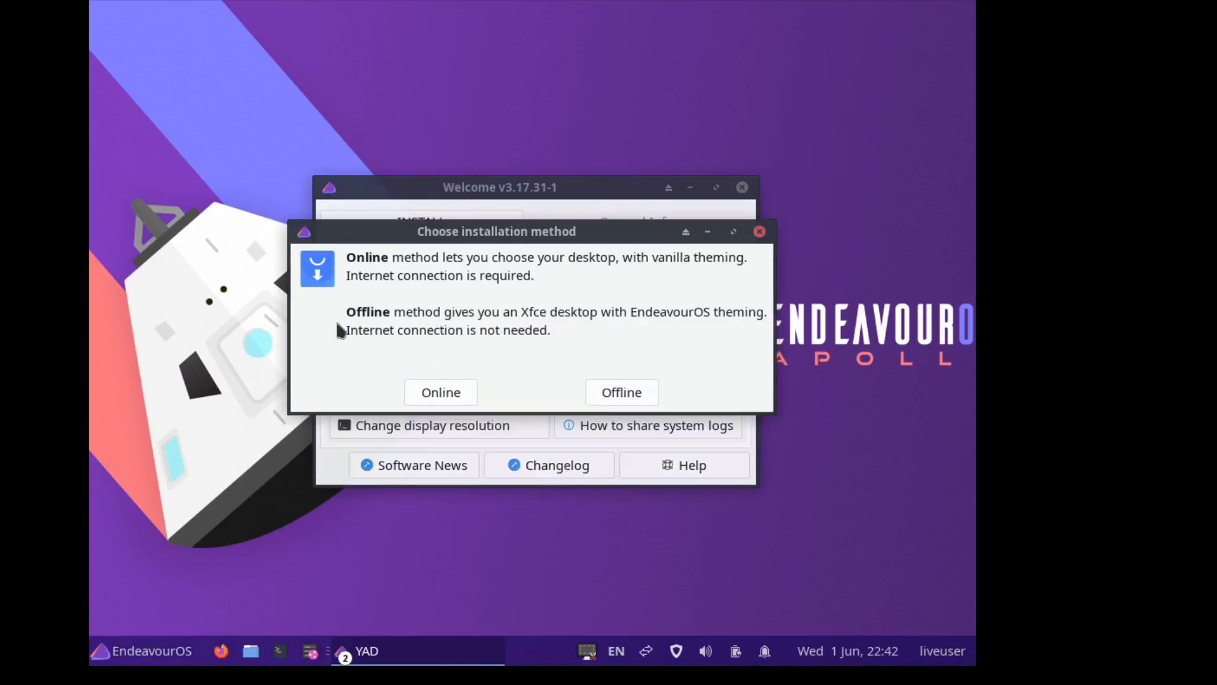
left_click(112, 660)
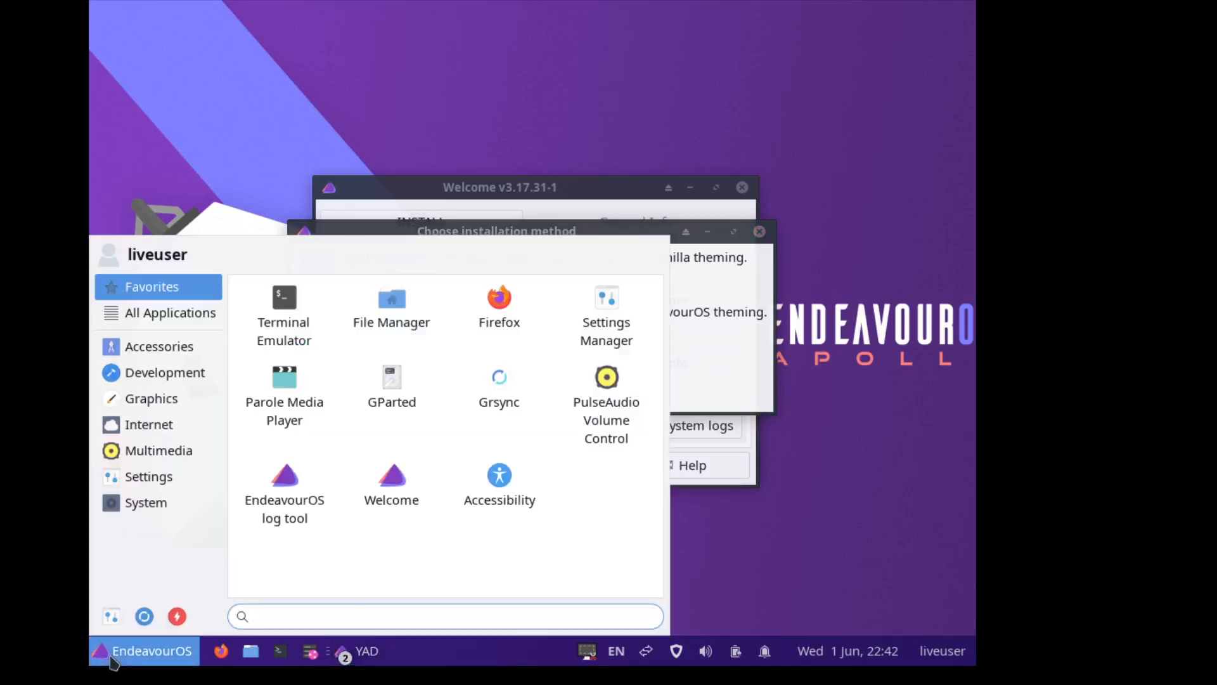
left_click(112, 660)
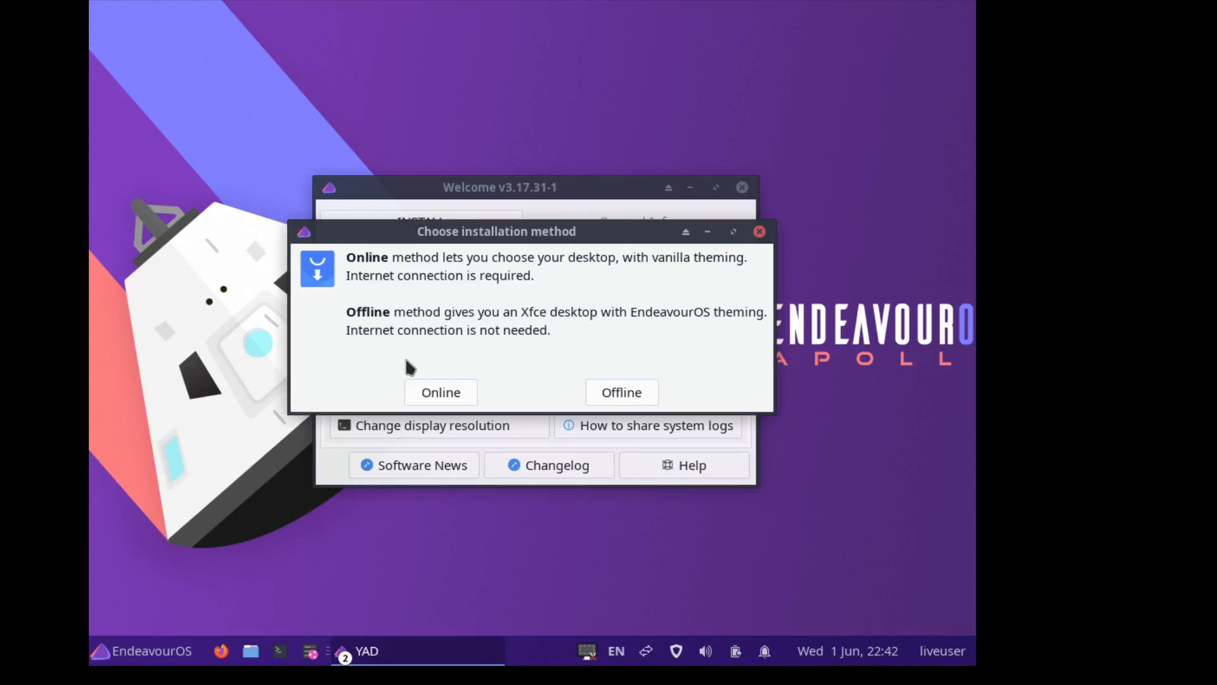
left_click(429, 394)
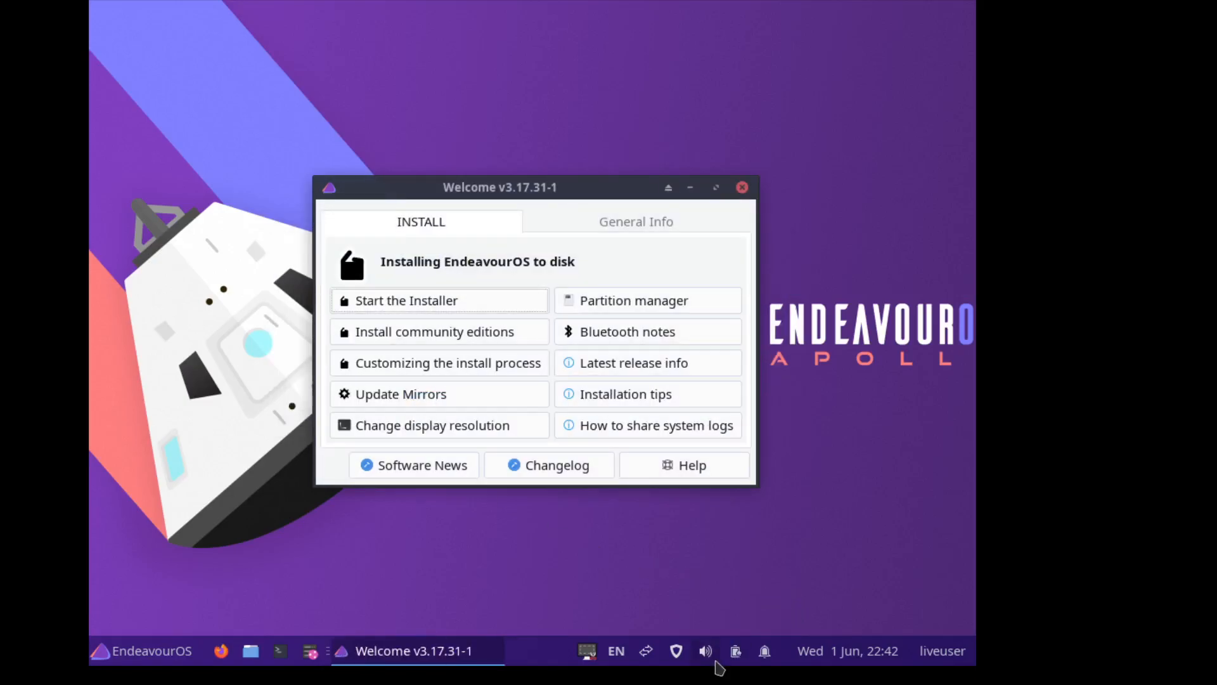
left_click(651, 653)
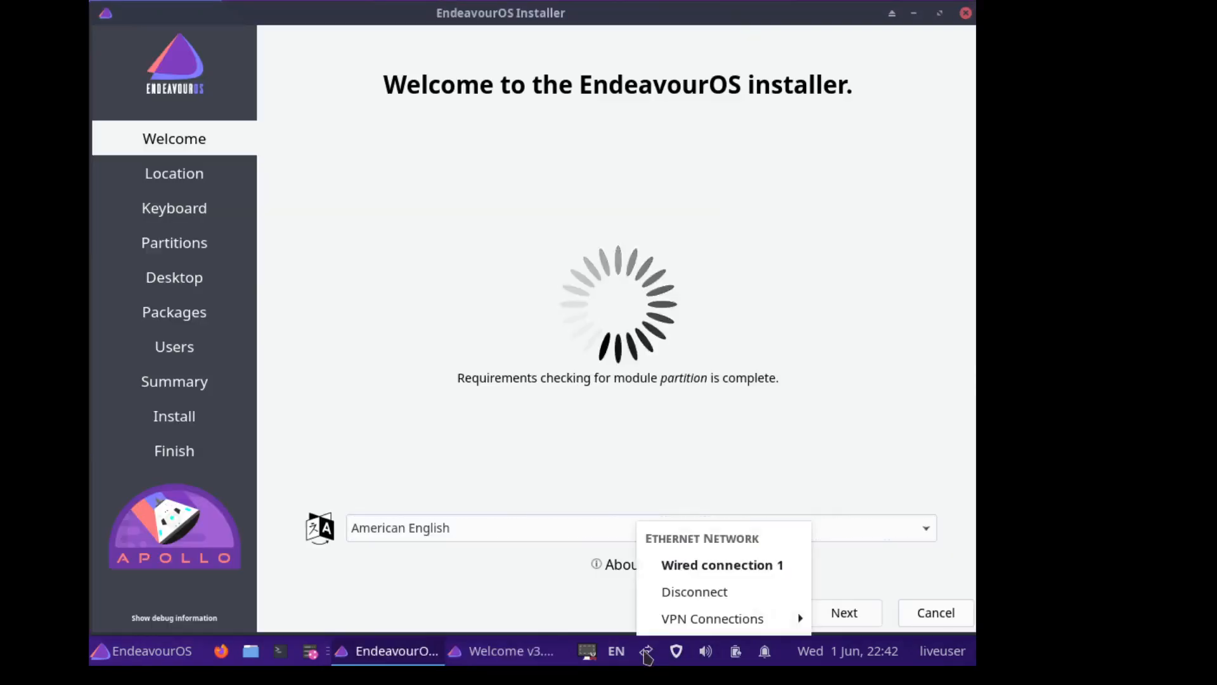
- Pick Los Angeles on the time zone map and keep the English (US) keyboard layout
left_click(647, 653)
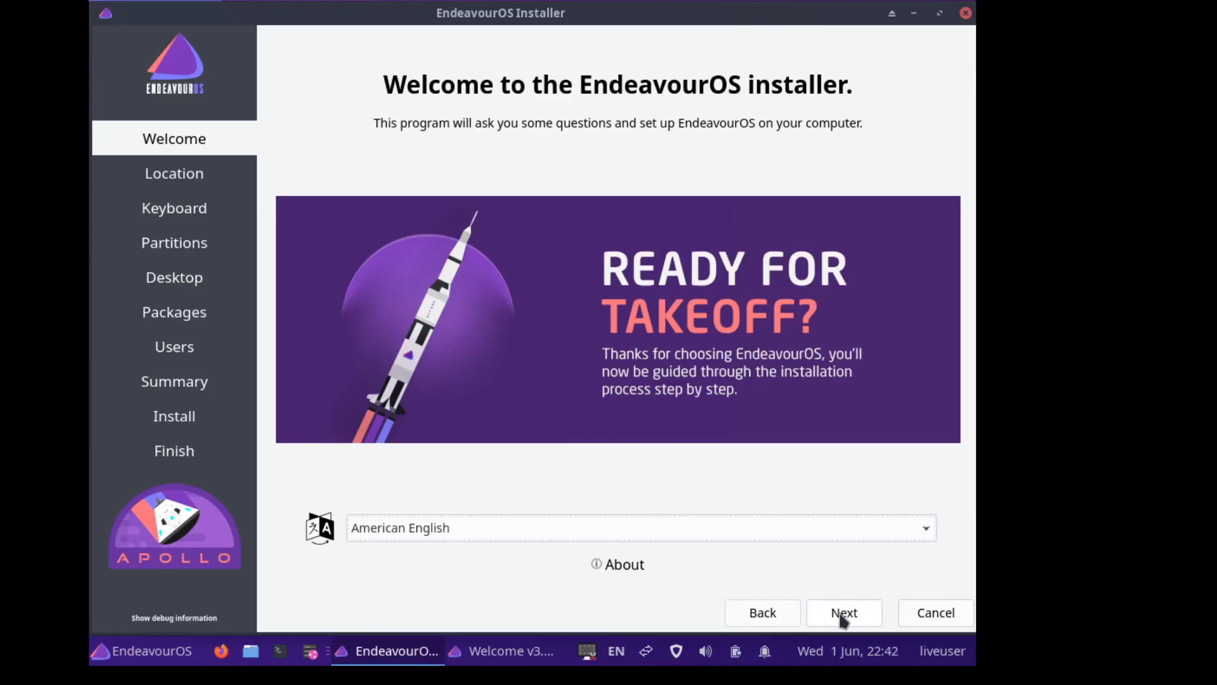
left_click(843, 616)
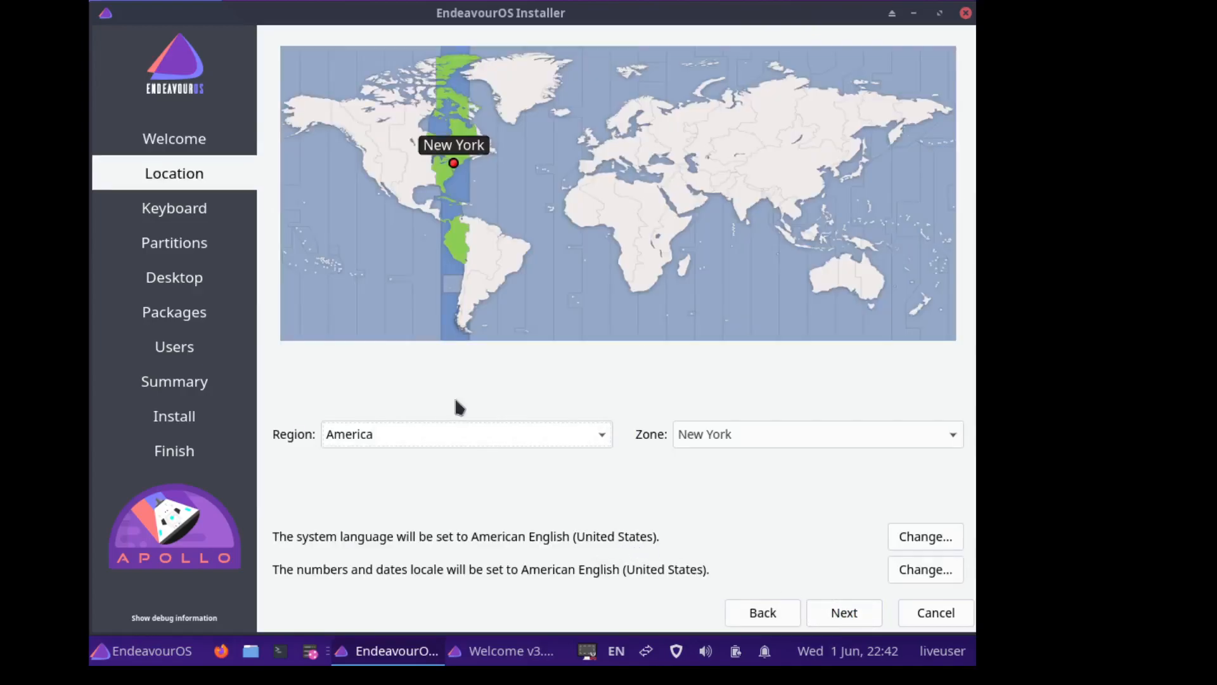
left_click(371, 178)
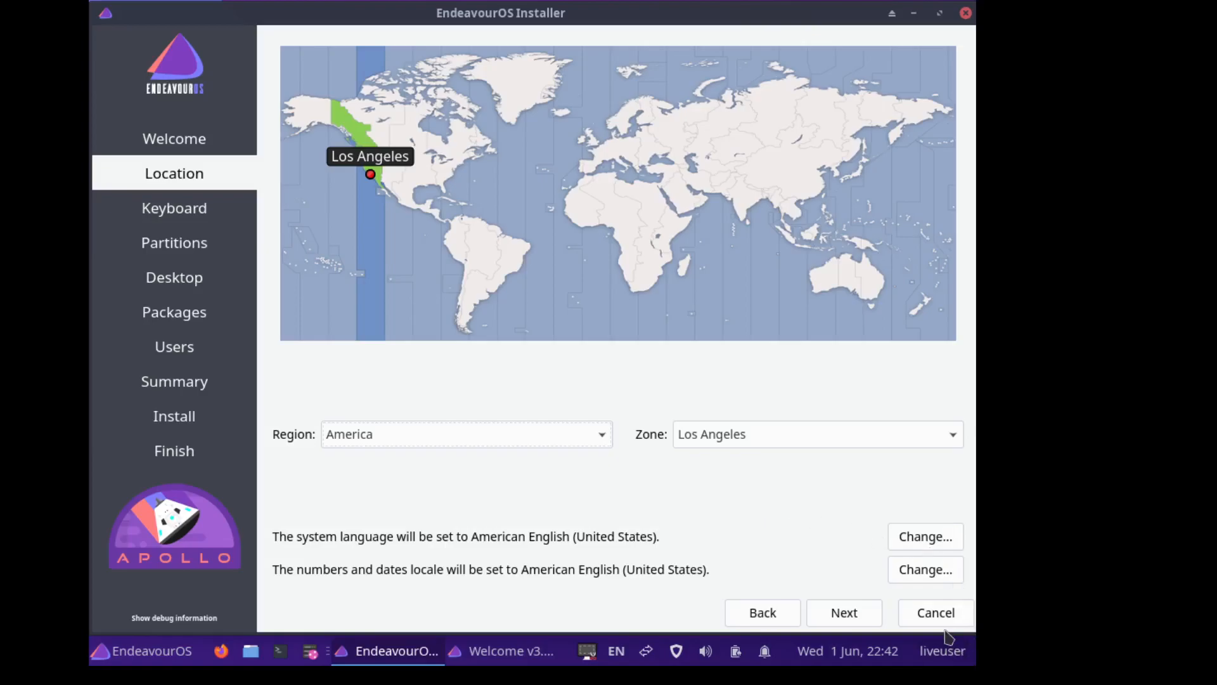
left_click(845, 617)
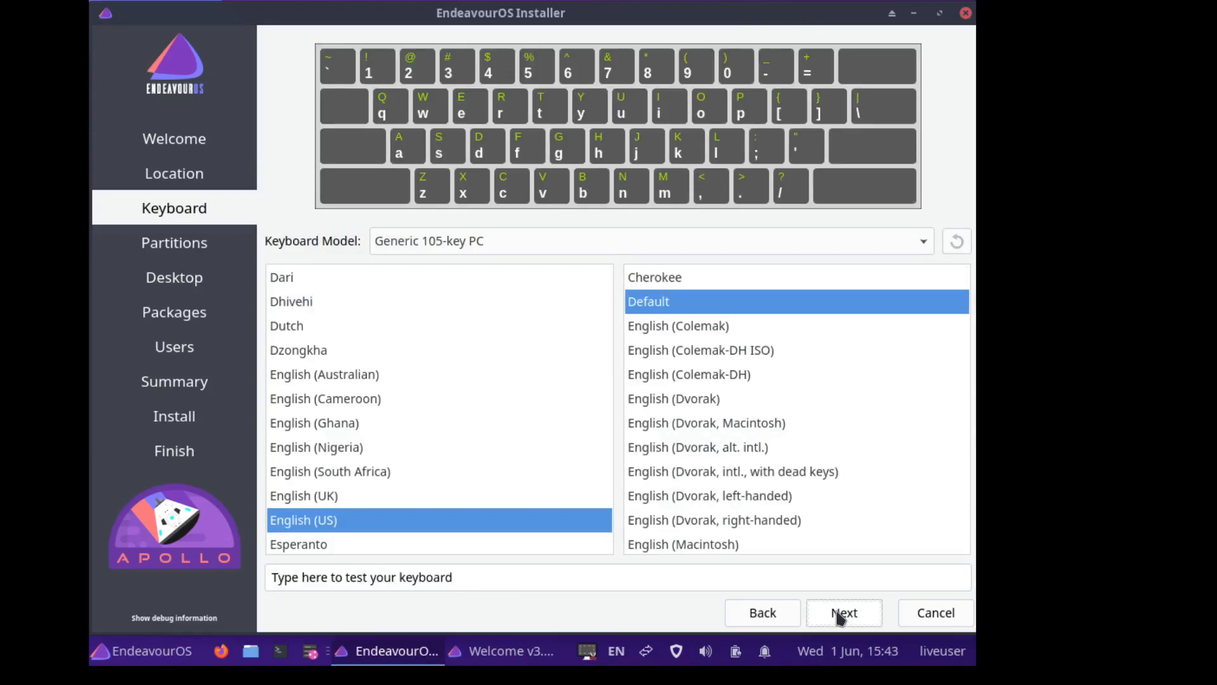
left_click(840, 619)
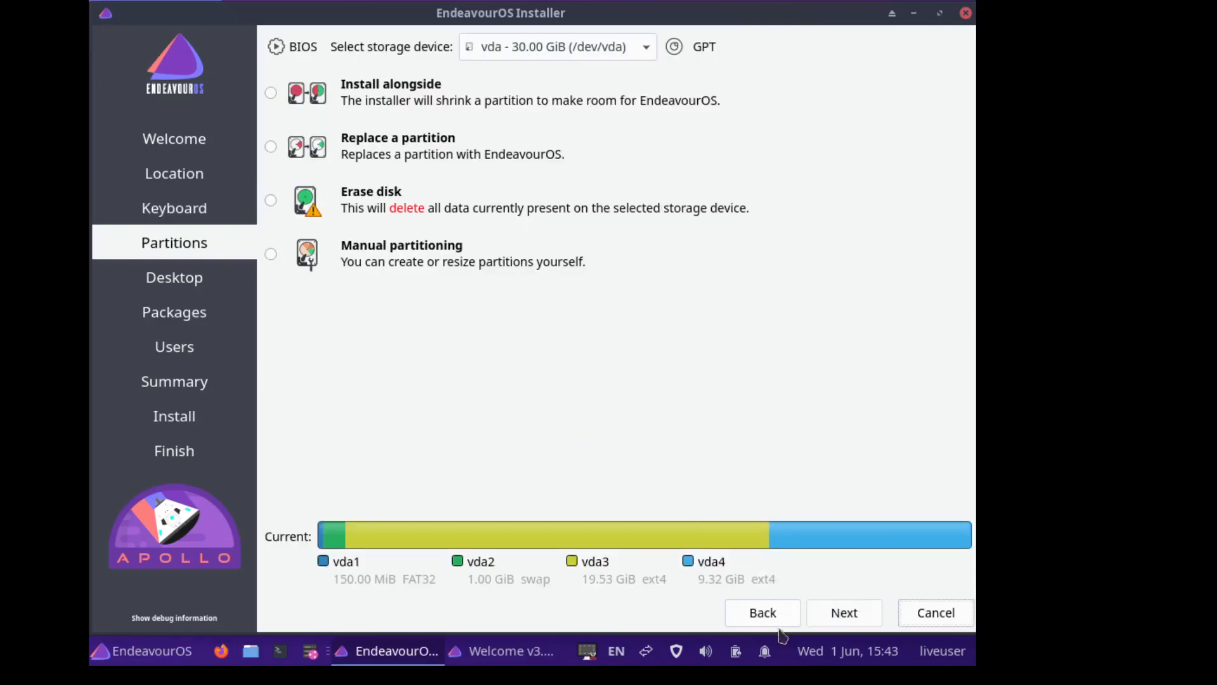
- Go back to the Partitions page and select Manual partitioning for the 30 GiB vda disk
left_click(761, 616)
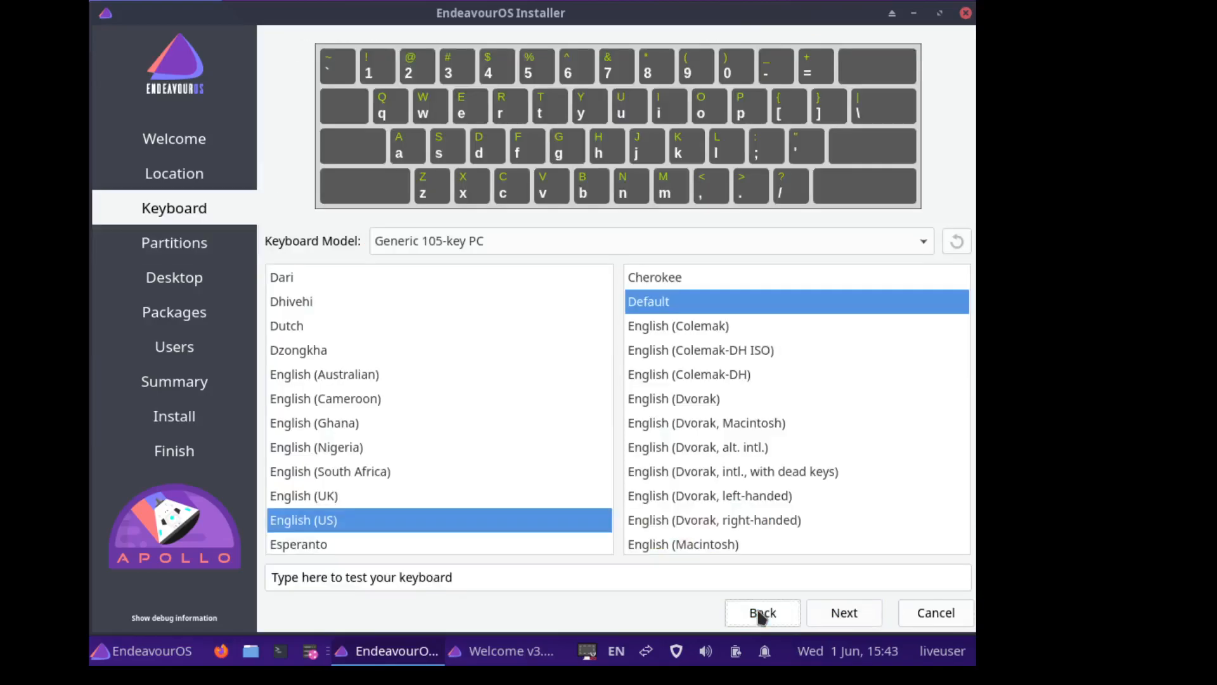
left_click(842, 620)
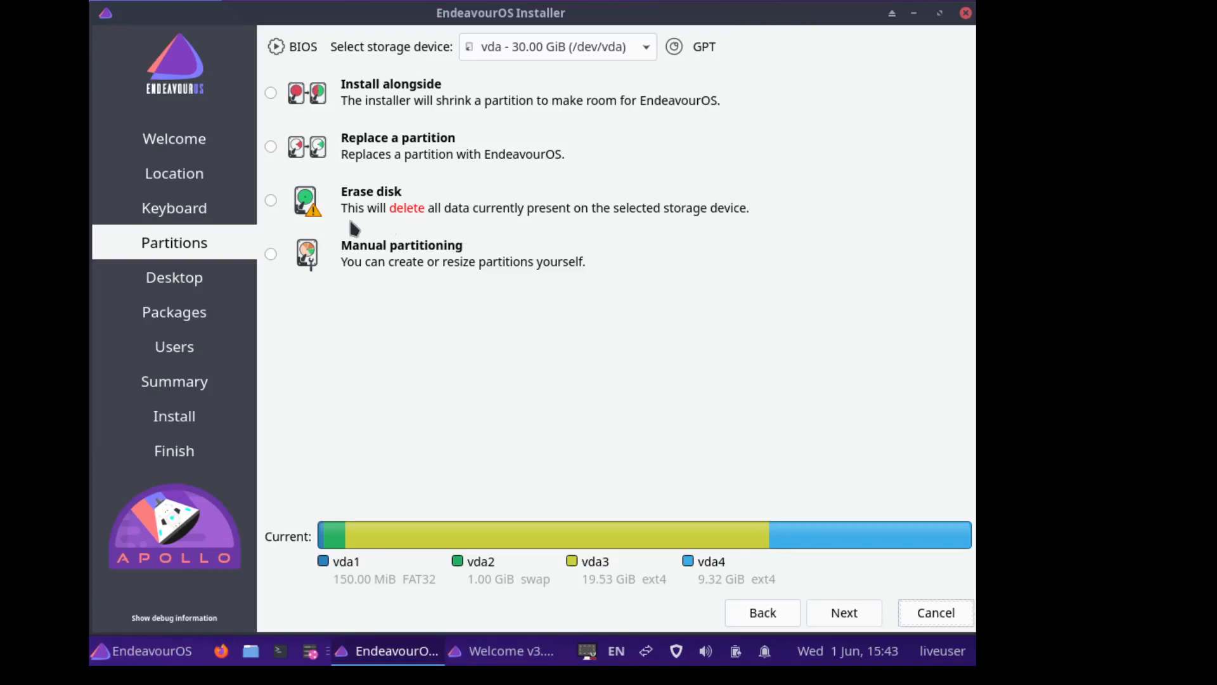
left_click(270, 255)
- Mark the 19.53 GiB /dev/vda3 for ext4 formatting with mount point /
left_click(843, 614)
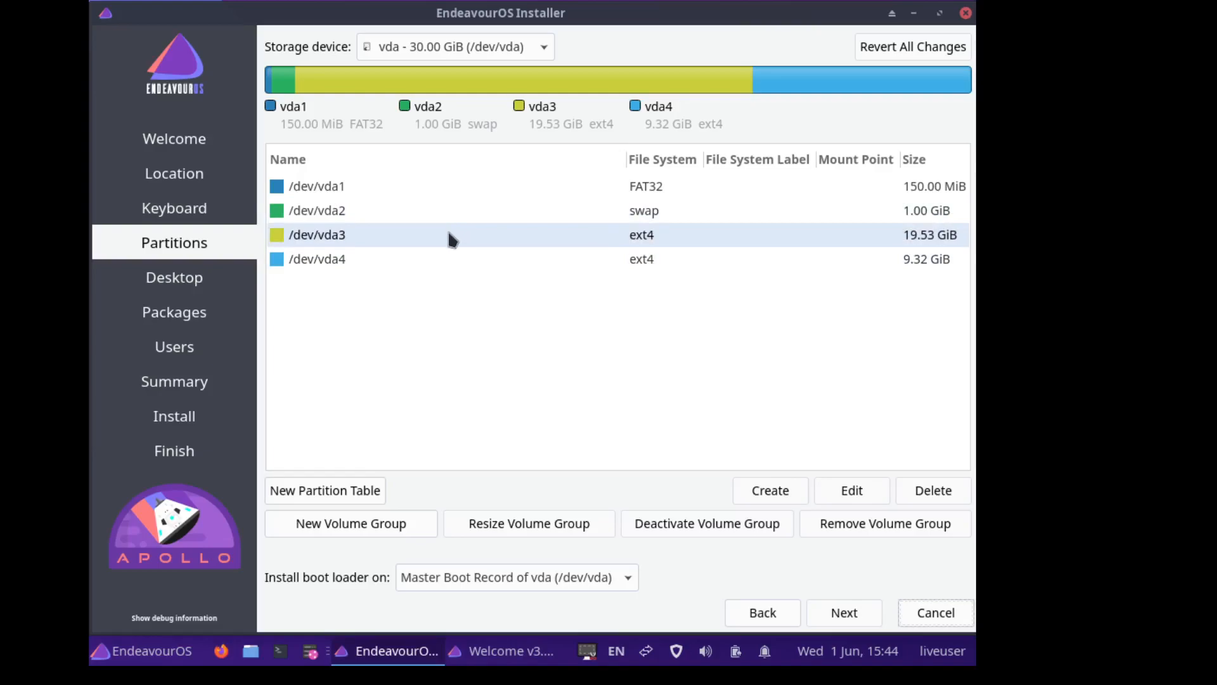
left_click(451, 238)
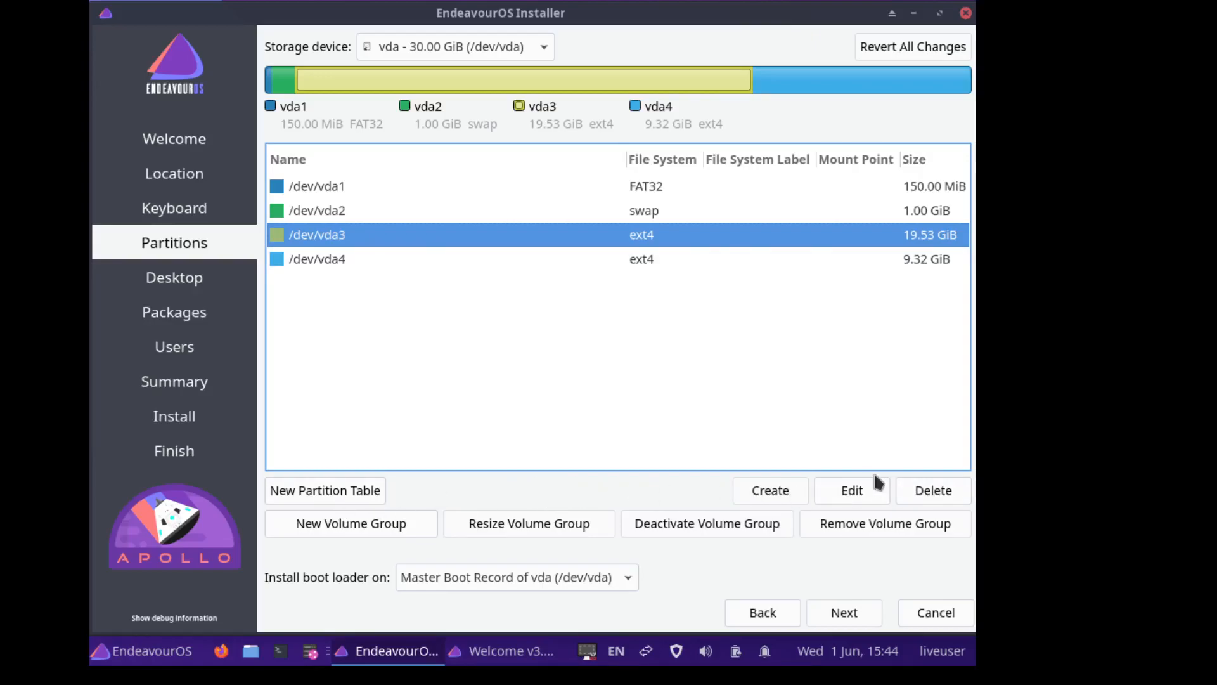
left_click(853, 491)
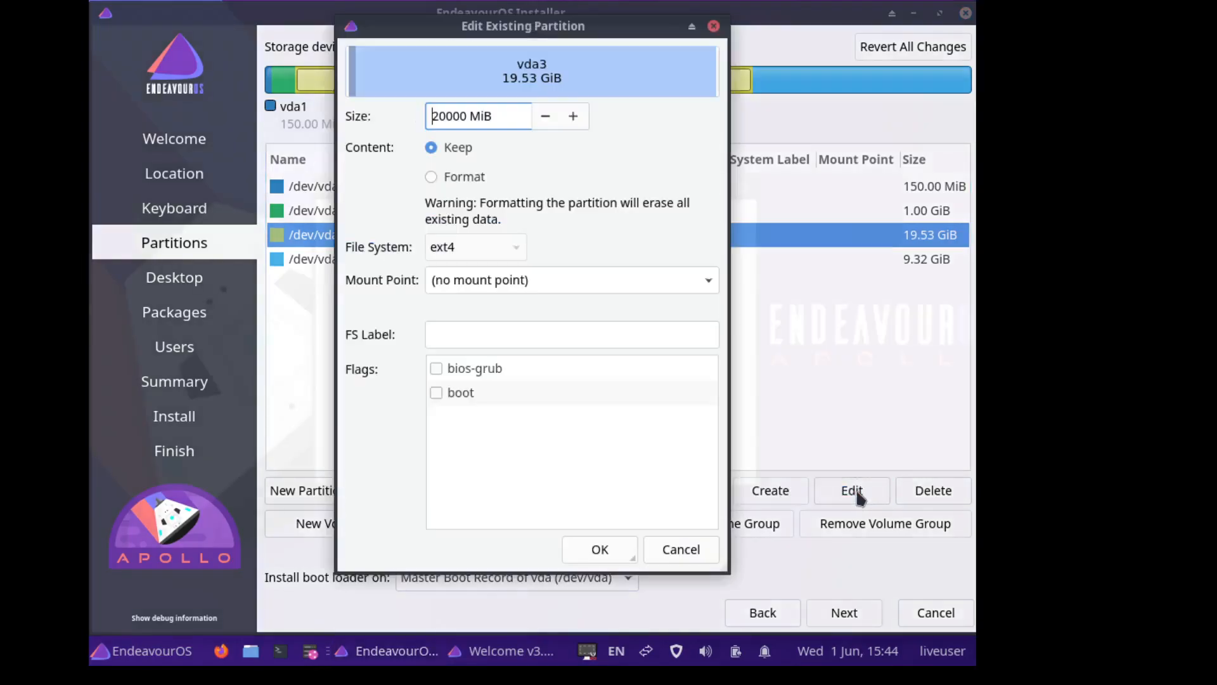
left_click(714, 26)
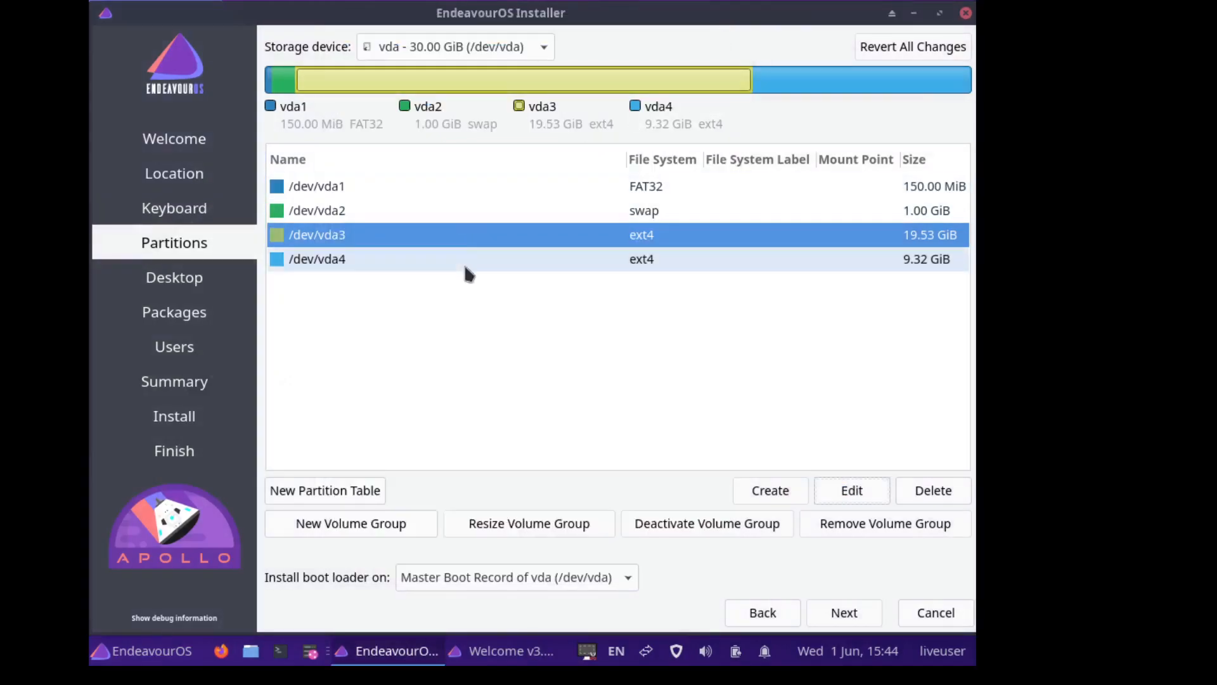
double_click(467, 242)
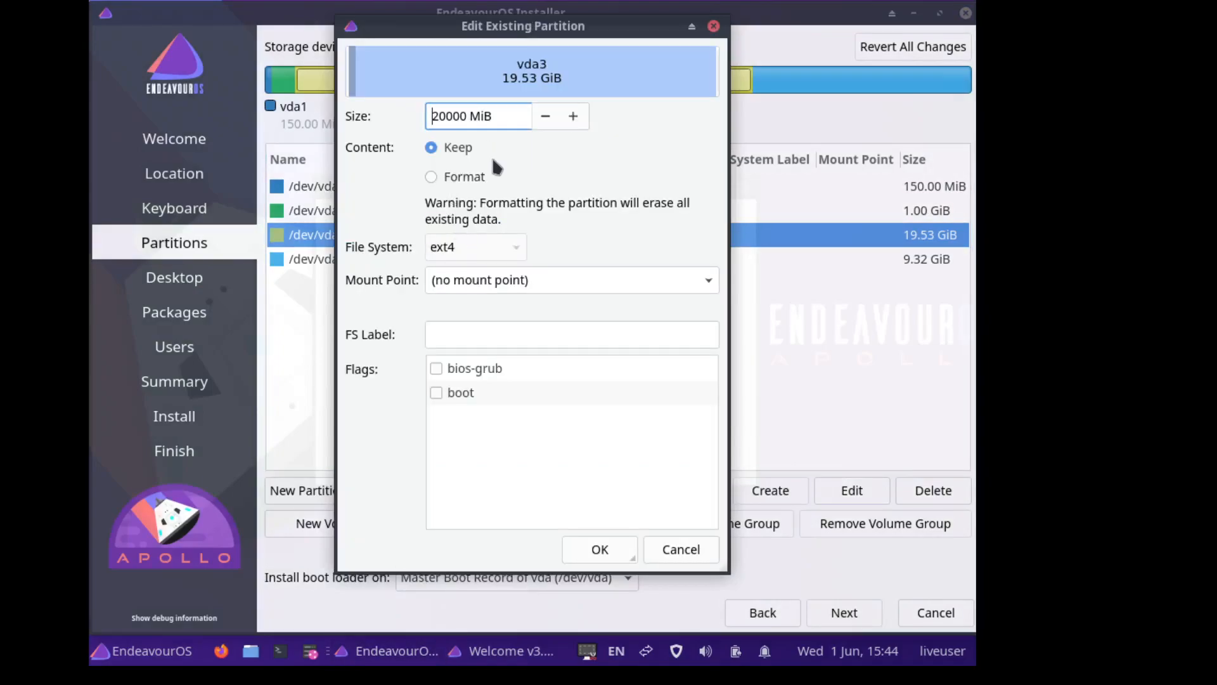
left_click(484, 176)
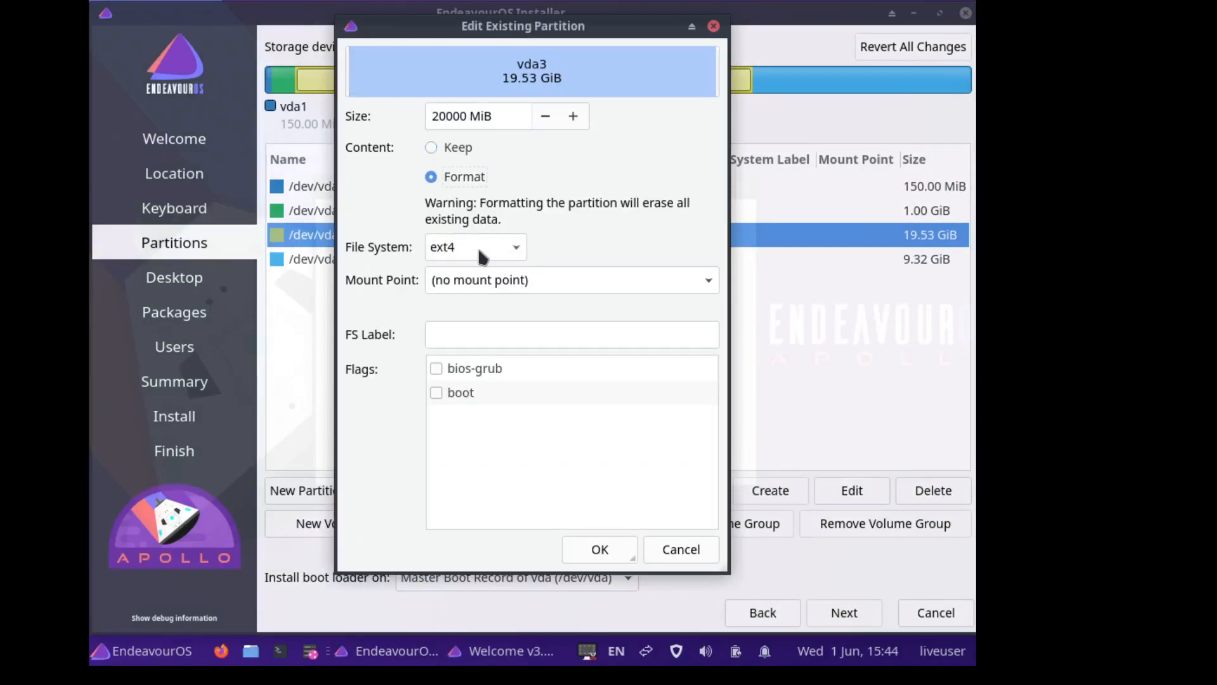
left_click(708, 281)
left_click(542, 295)
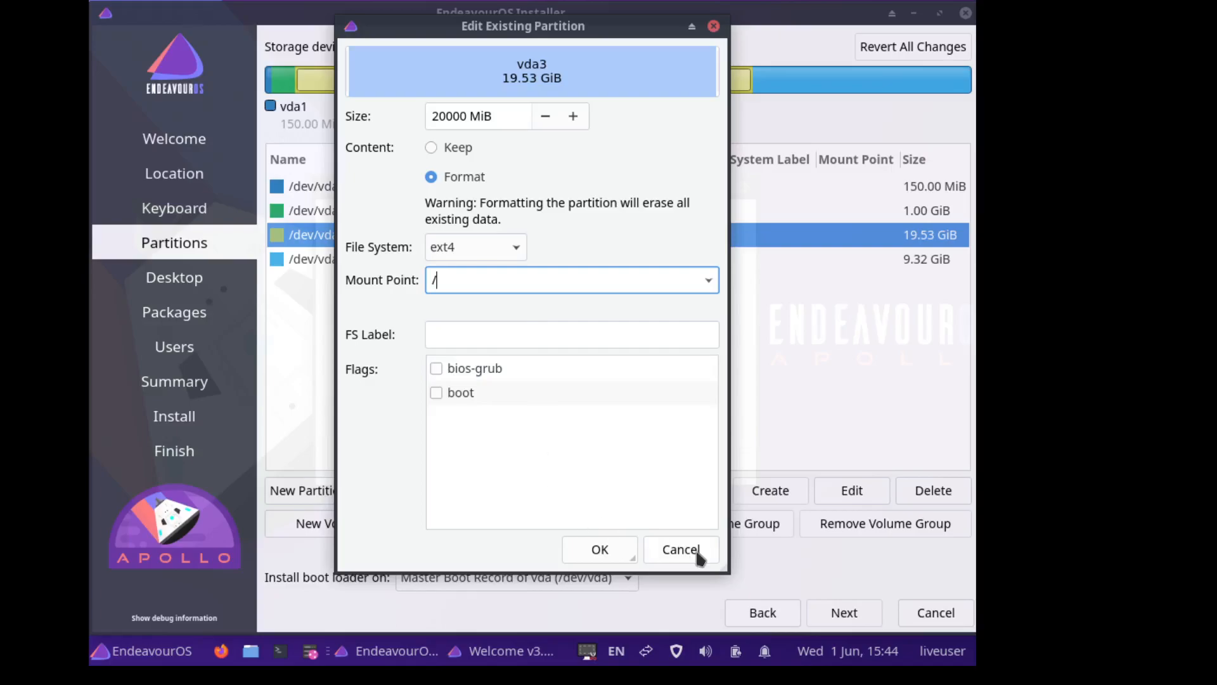
left_click(614, 555)
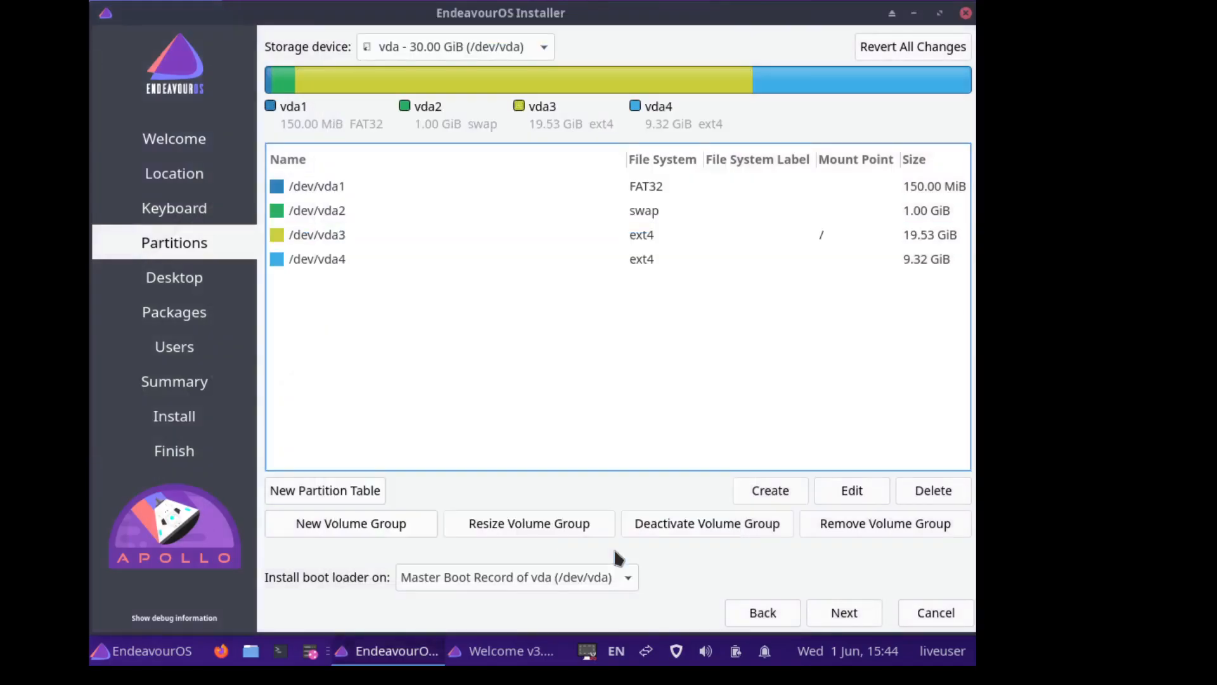
- Set the 9.32 GiB /dev/vda4 to mount at /home and be formatted as ext4
double_click(347, 264)
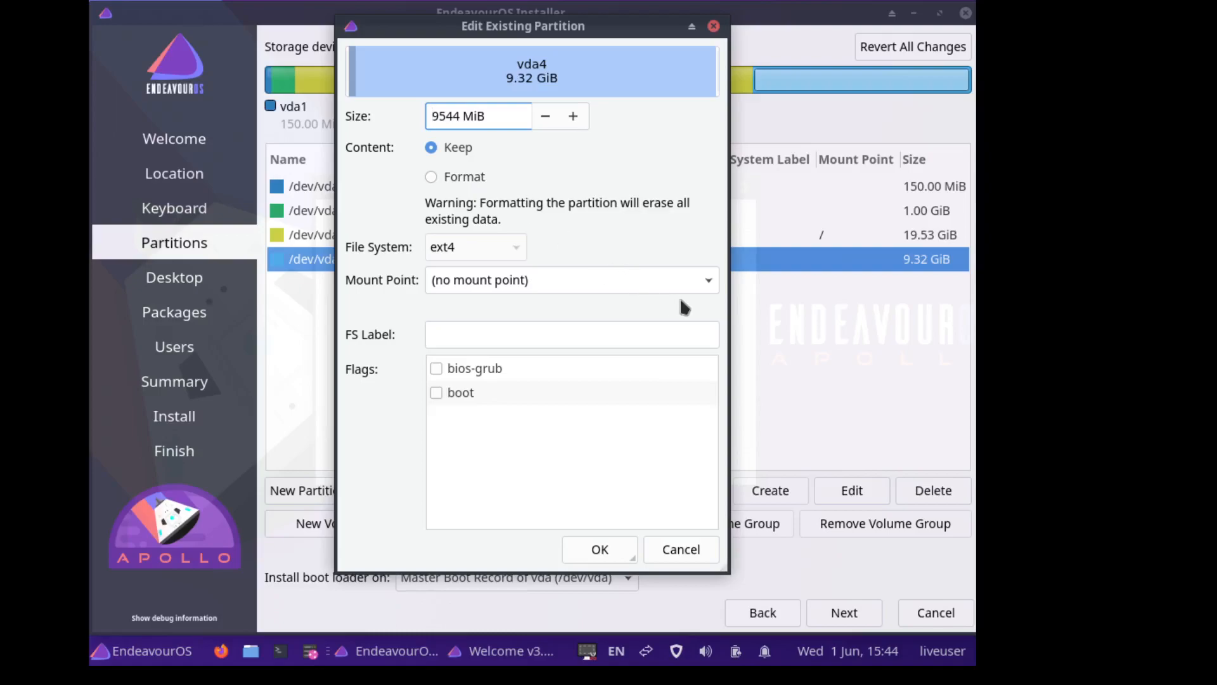
left_click(695, 282)
left_click(708, 282)
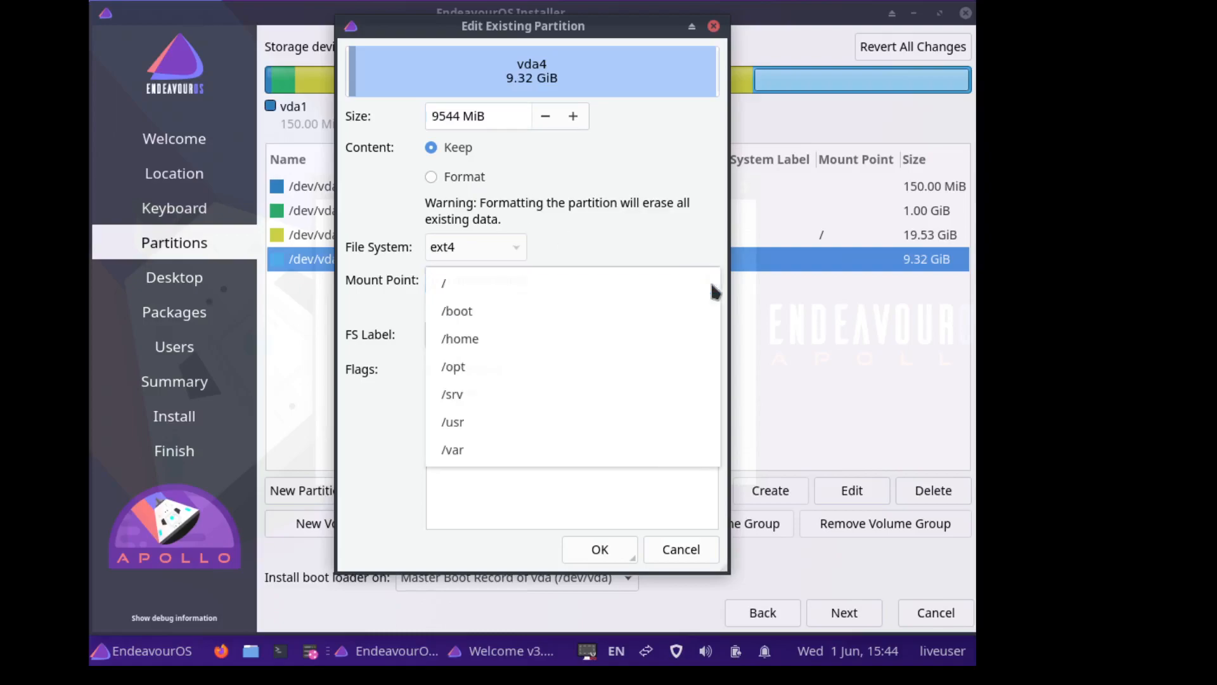
left_click(505, 337)
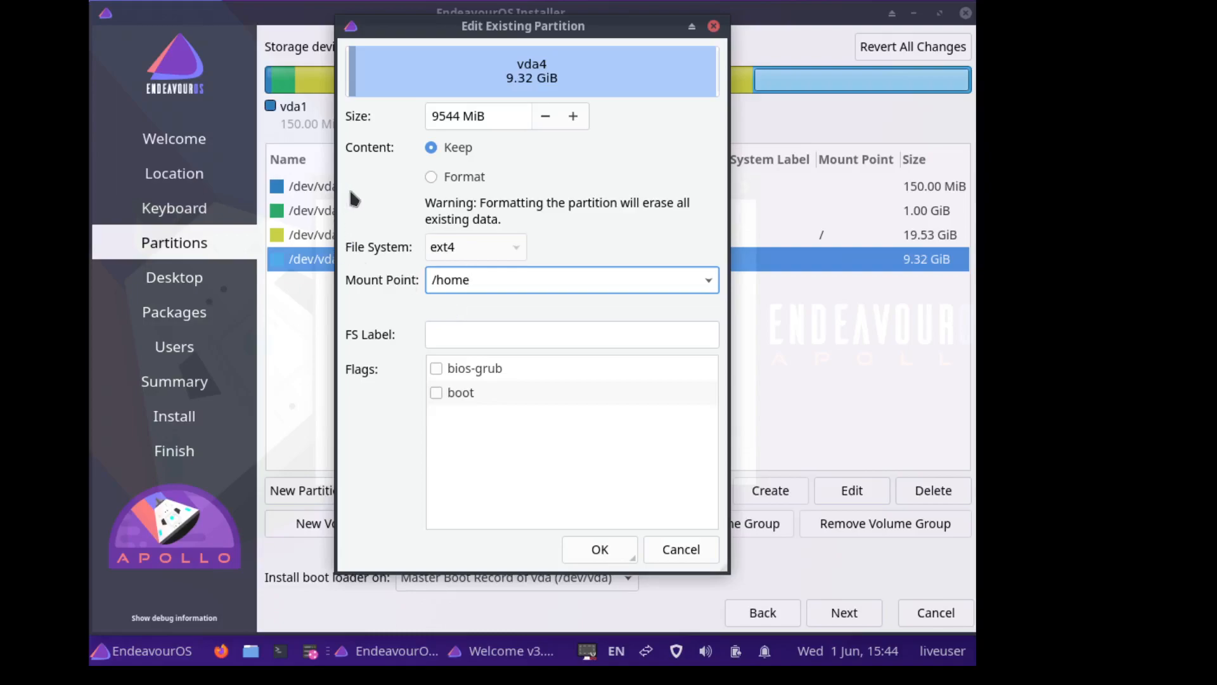
left_click(429, 177)
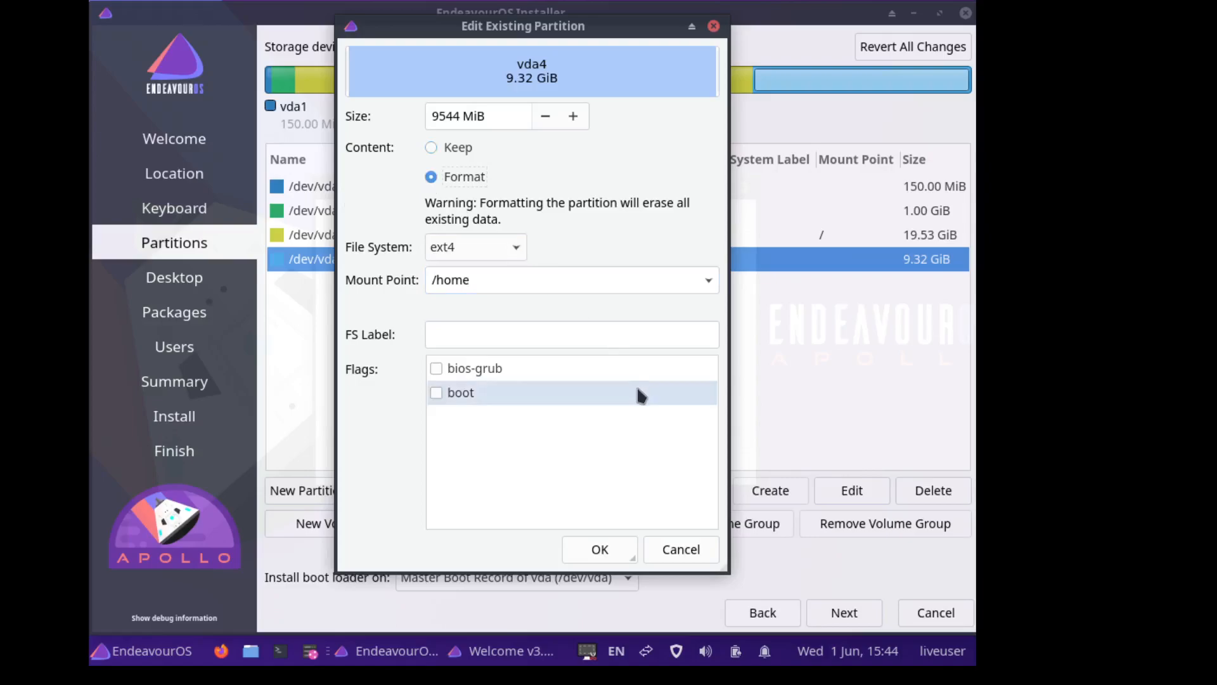
left_click(609, 559)
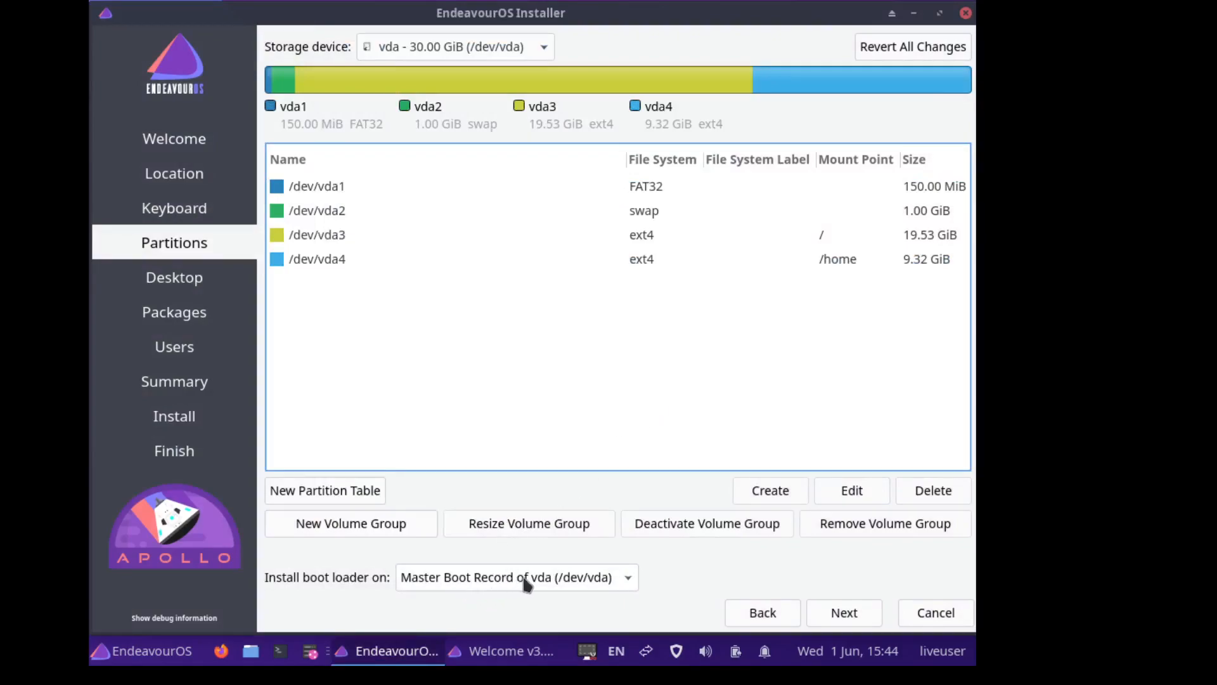
left_click(629, 579)
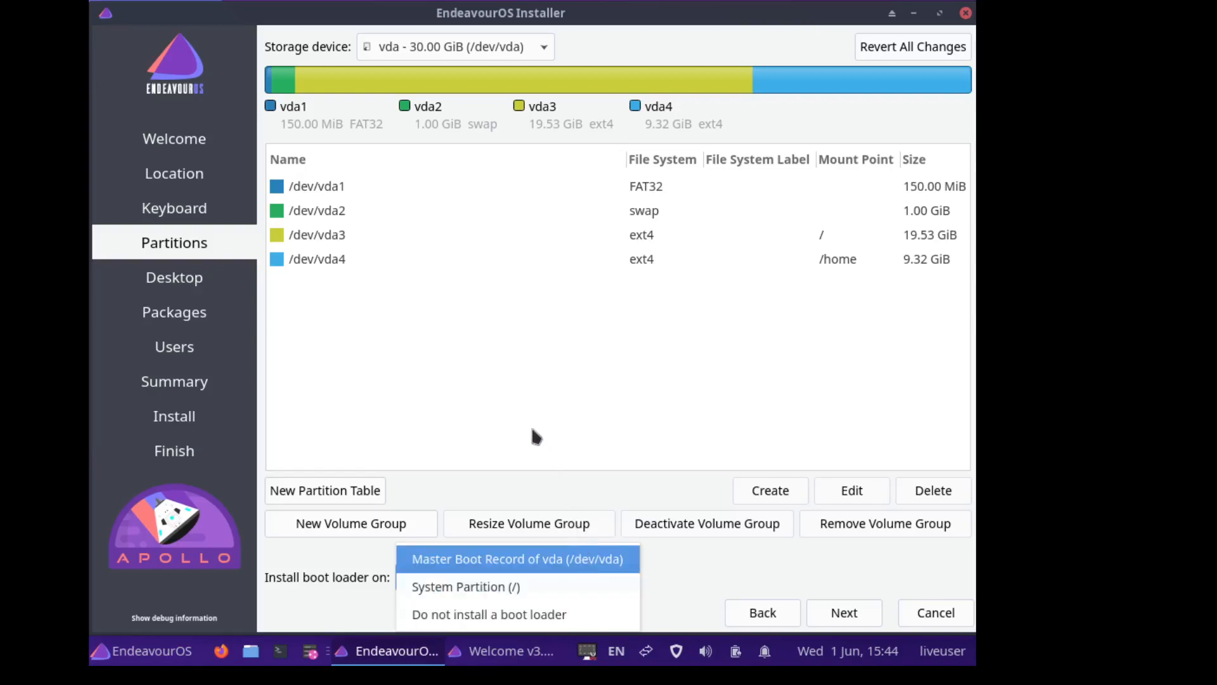
left_click(689, 558)
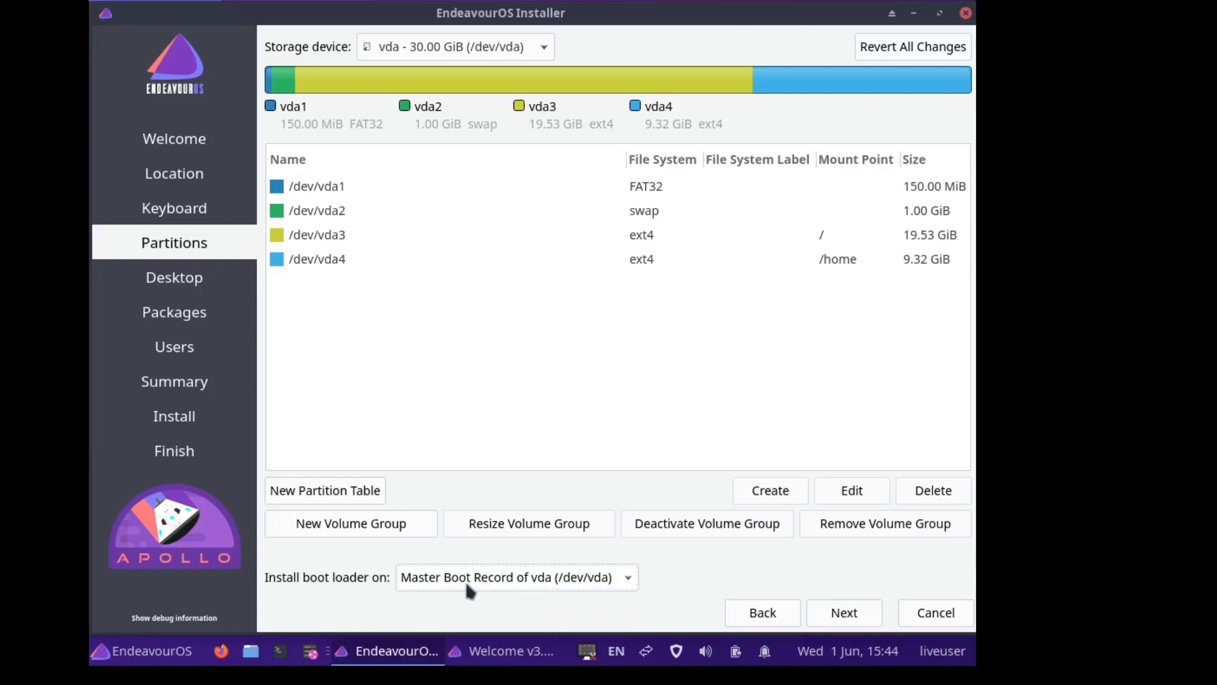
- Dismiss the GPT on BIOS notice and choose Budgie on the Desktop step
left_click(846, 614)
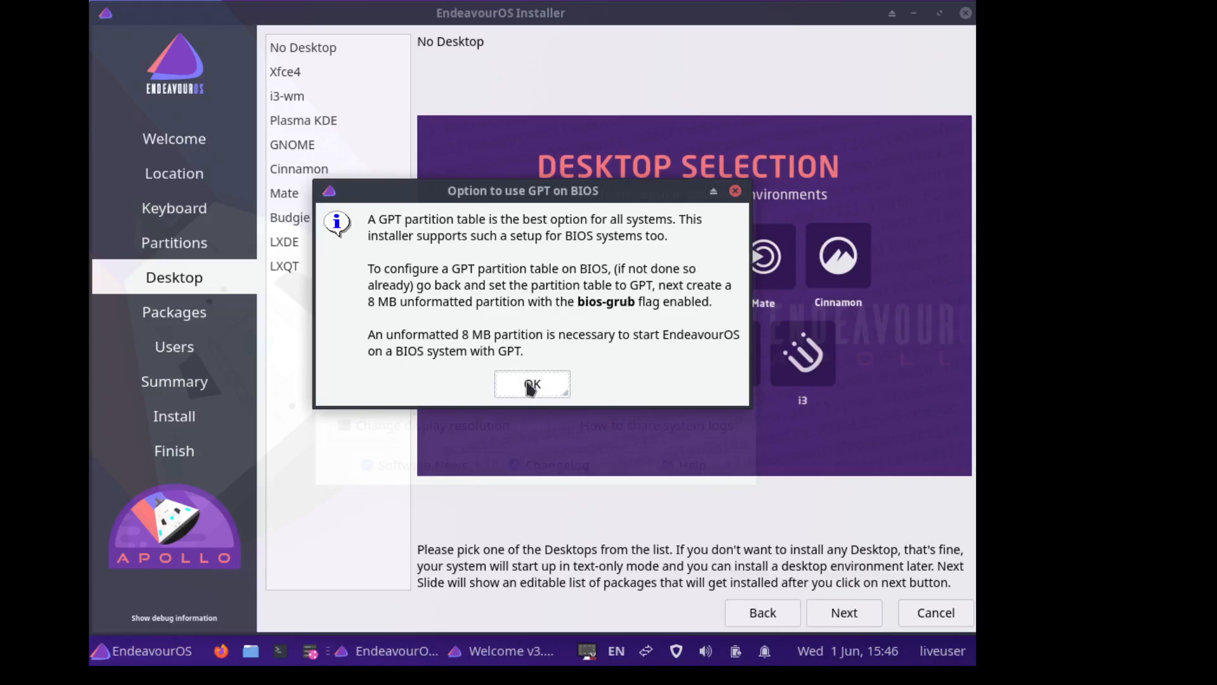
left_click(531, 385)
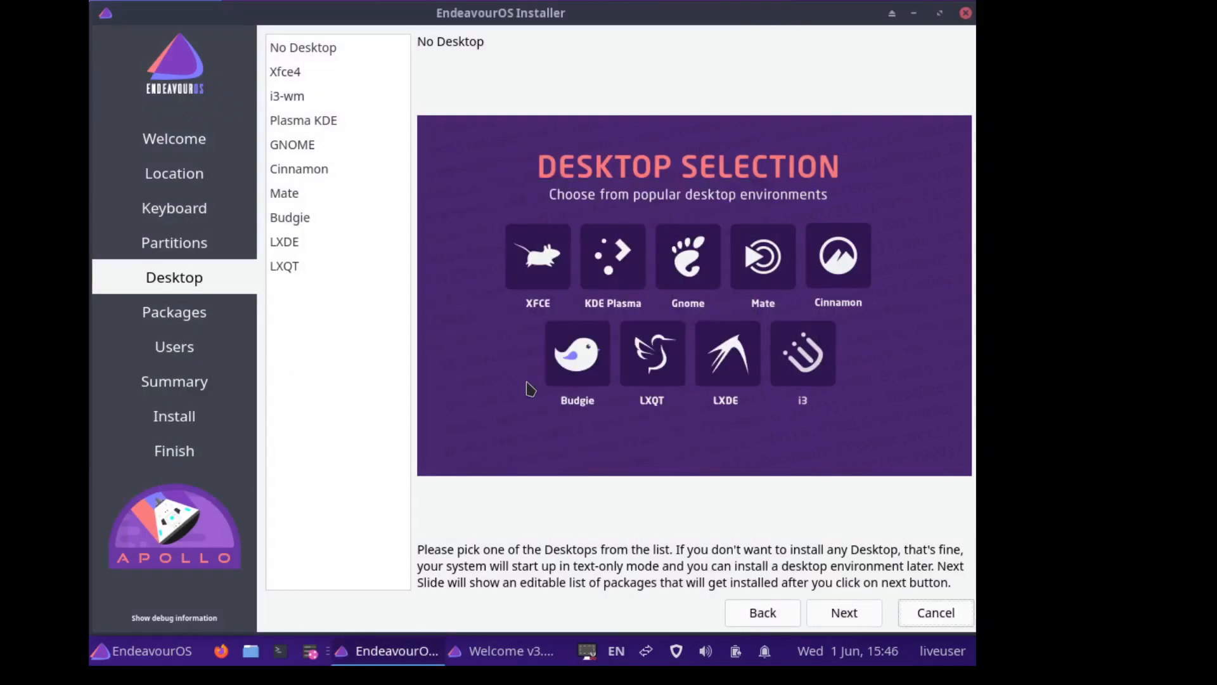
left_click(340, 234)
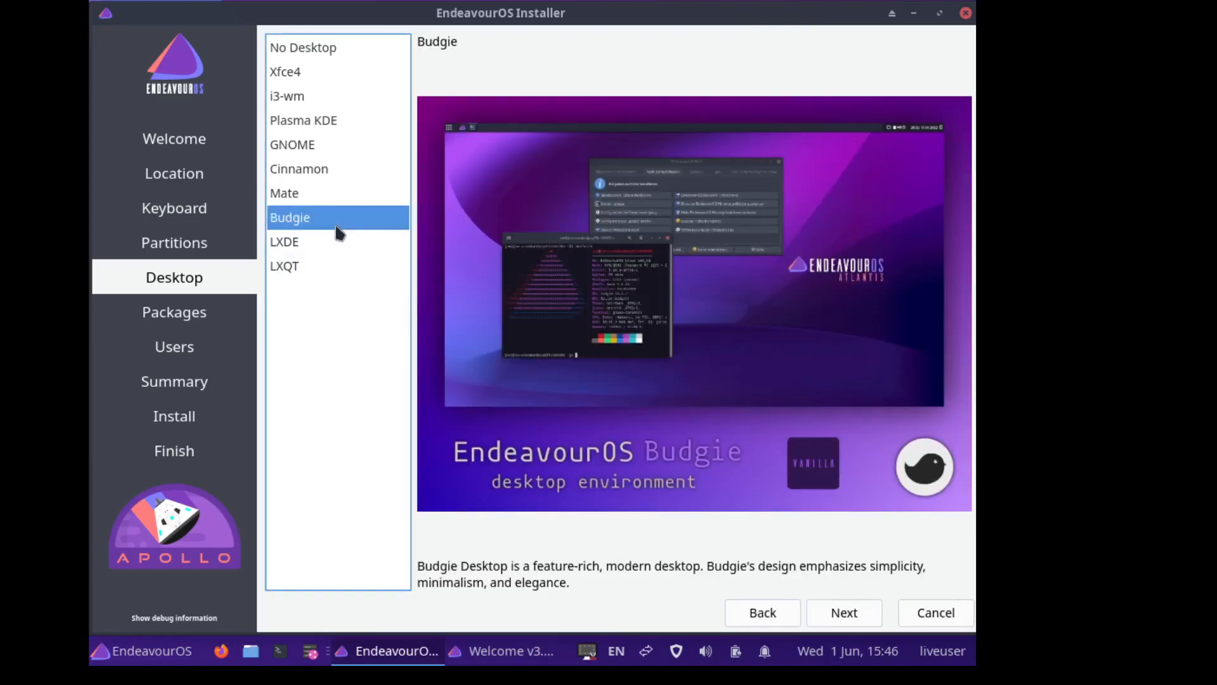
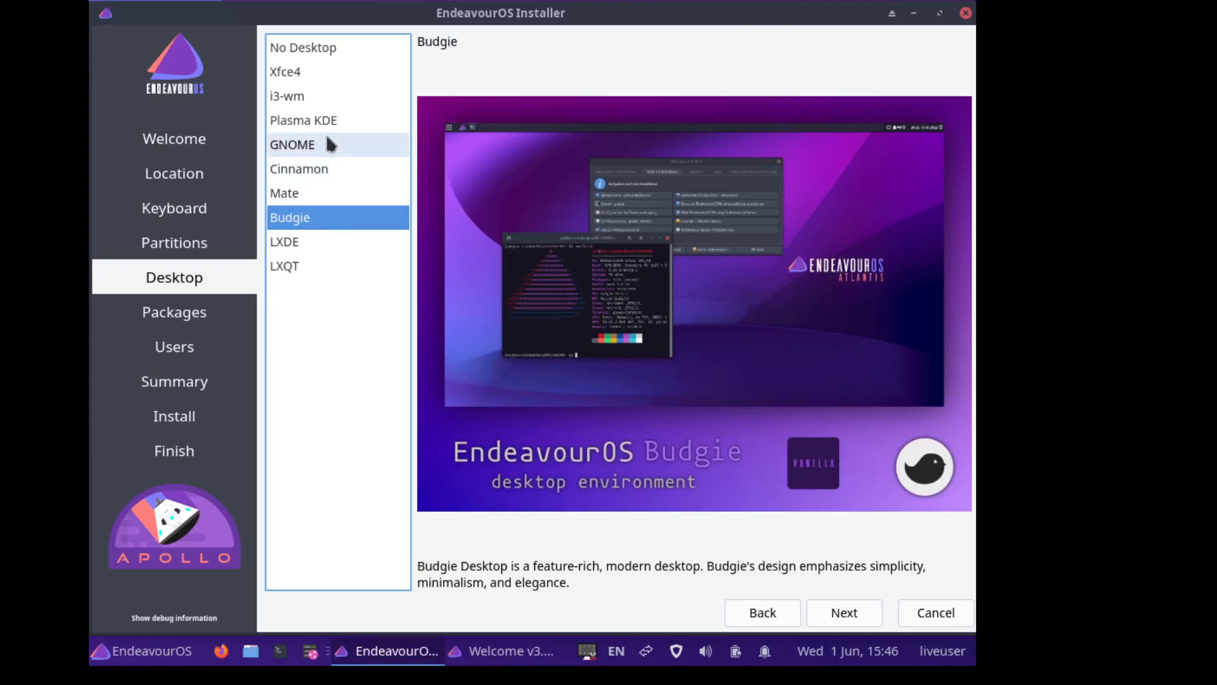
- Compare the Xfce4, LXDE and LXQT desktop previews, then settle on Budgie
left_click(316, 73)
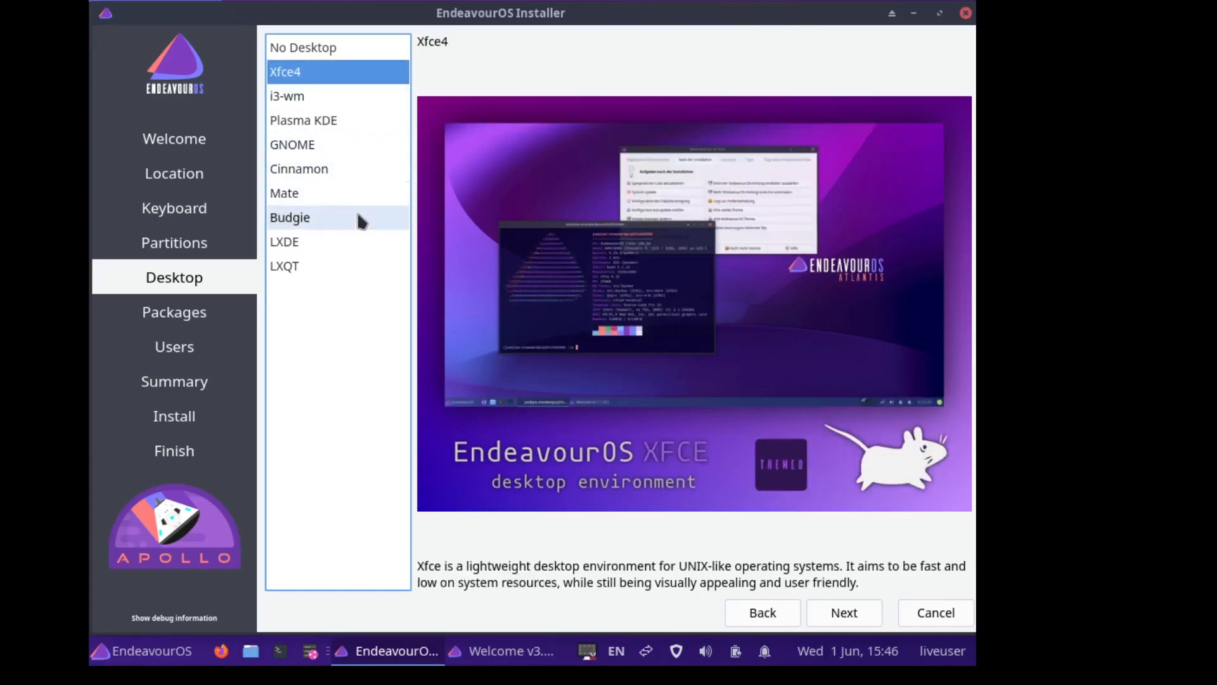
left_click(339, 251)
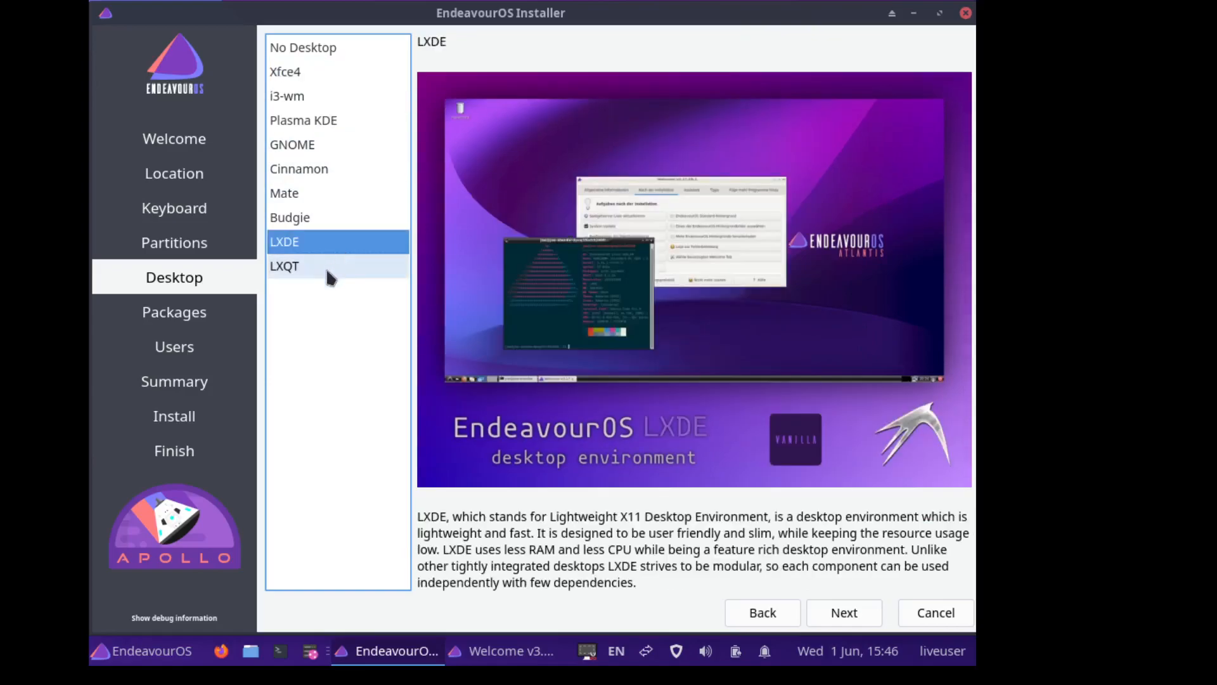
left_click(331, 269)
left_click(318, 239)
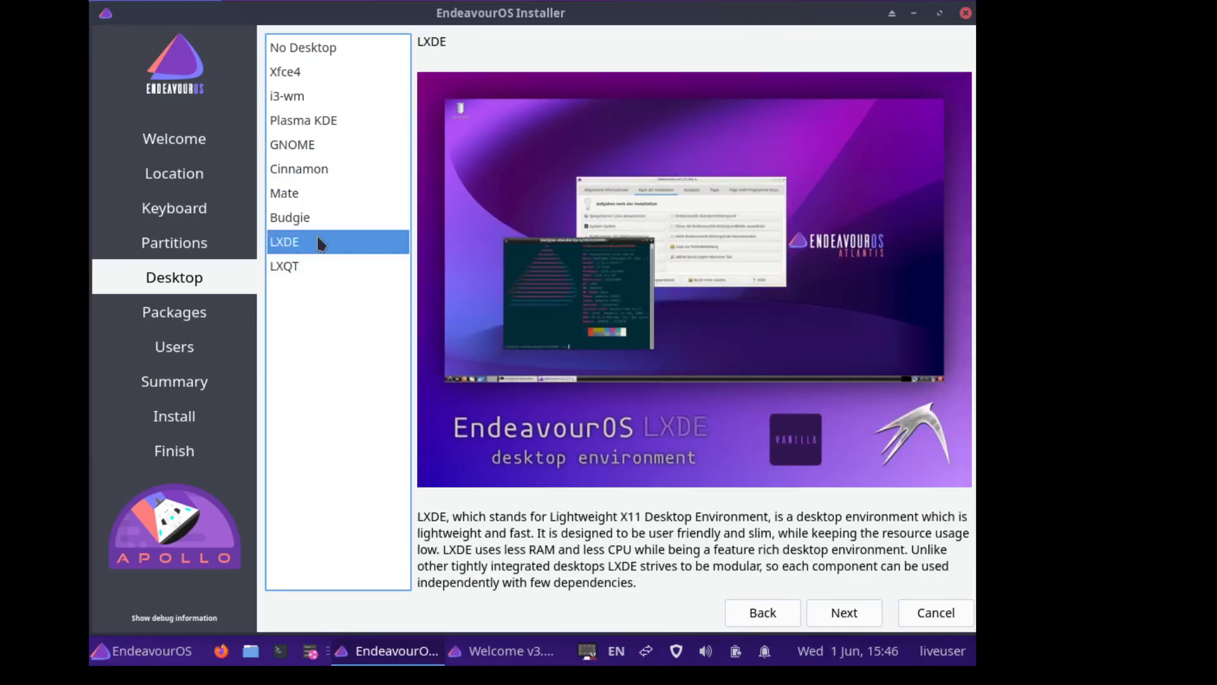
left_click(317, 273)
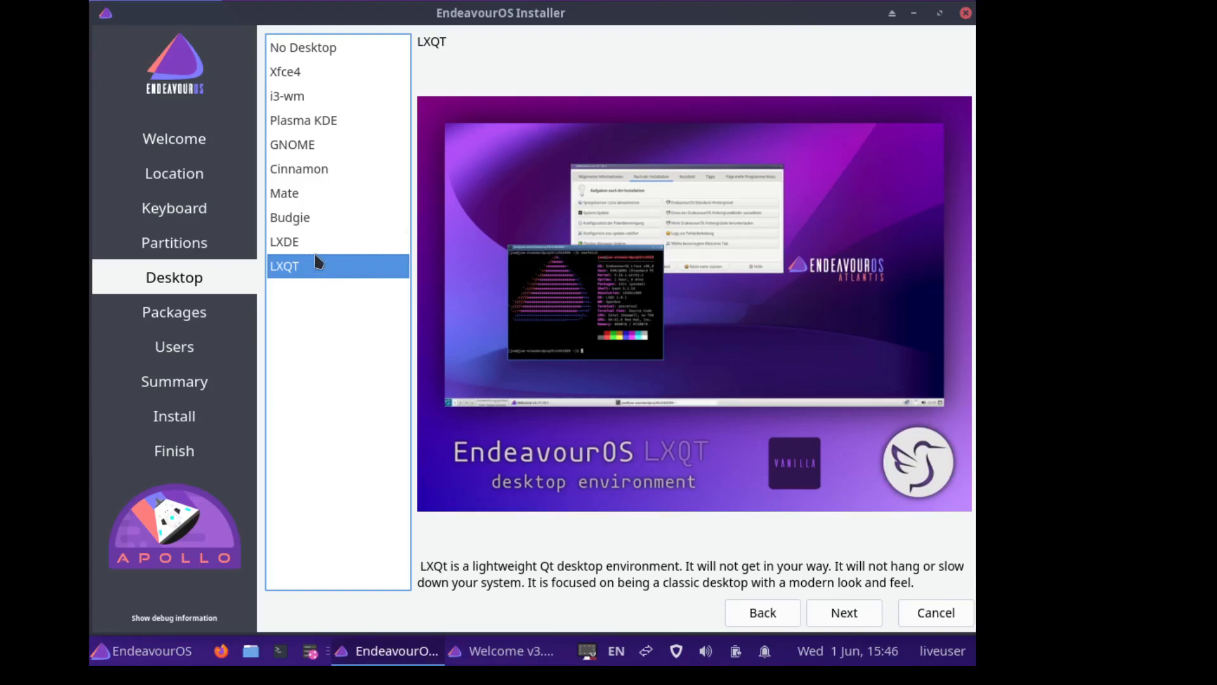
left_click(311, 77)
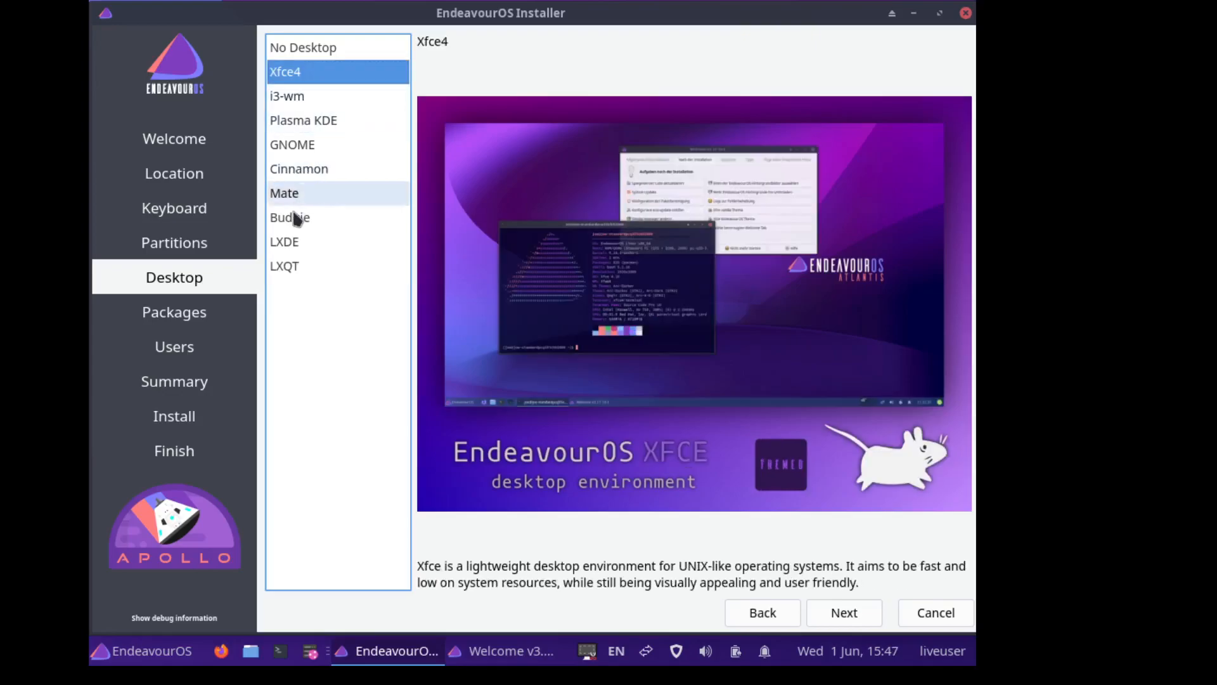
left_click(295, 225)
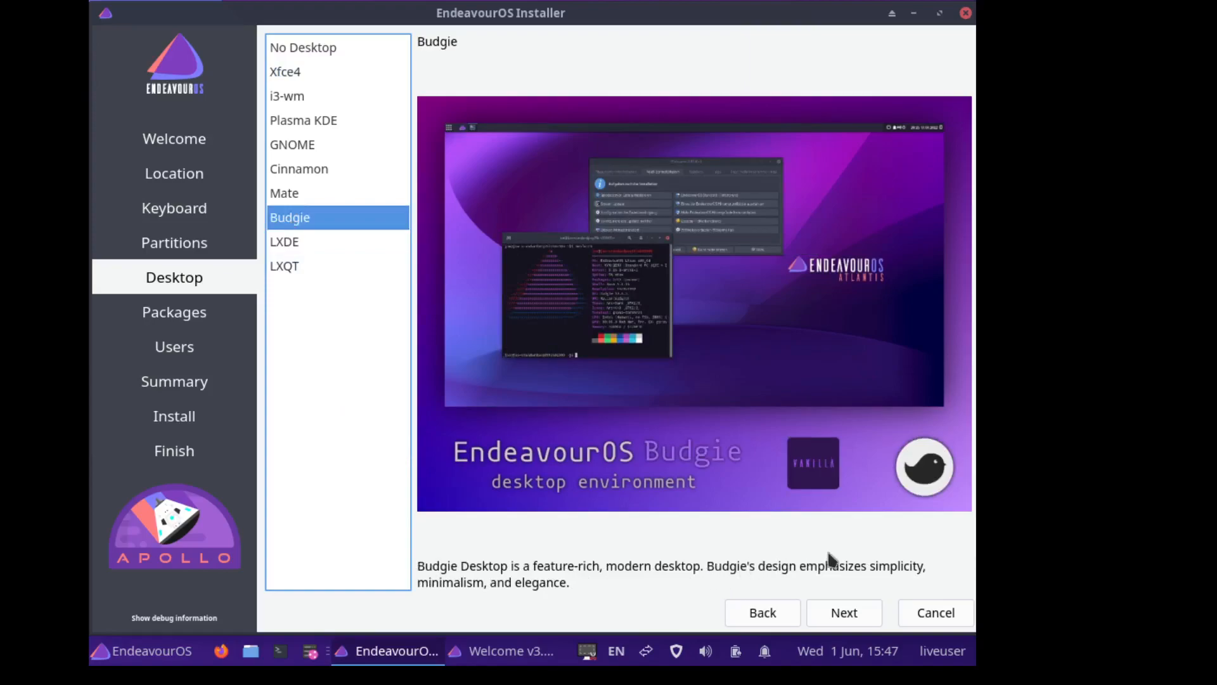
- Inspect the Budgie-Desktop package group on the Packages step, then proceed to Users
left_click(841, 613)
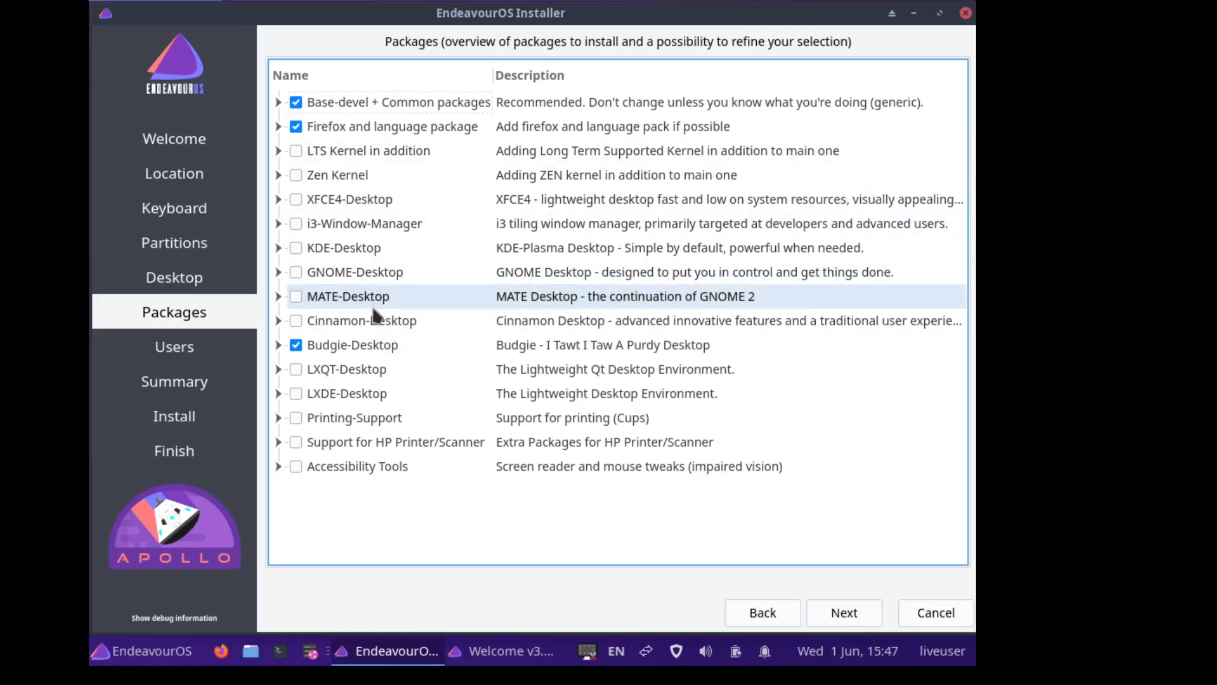
left_click(278, 345)
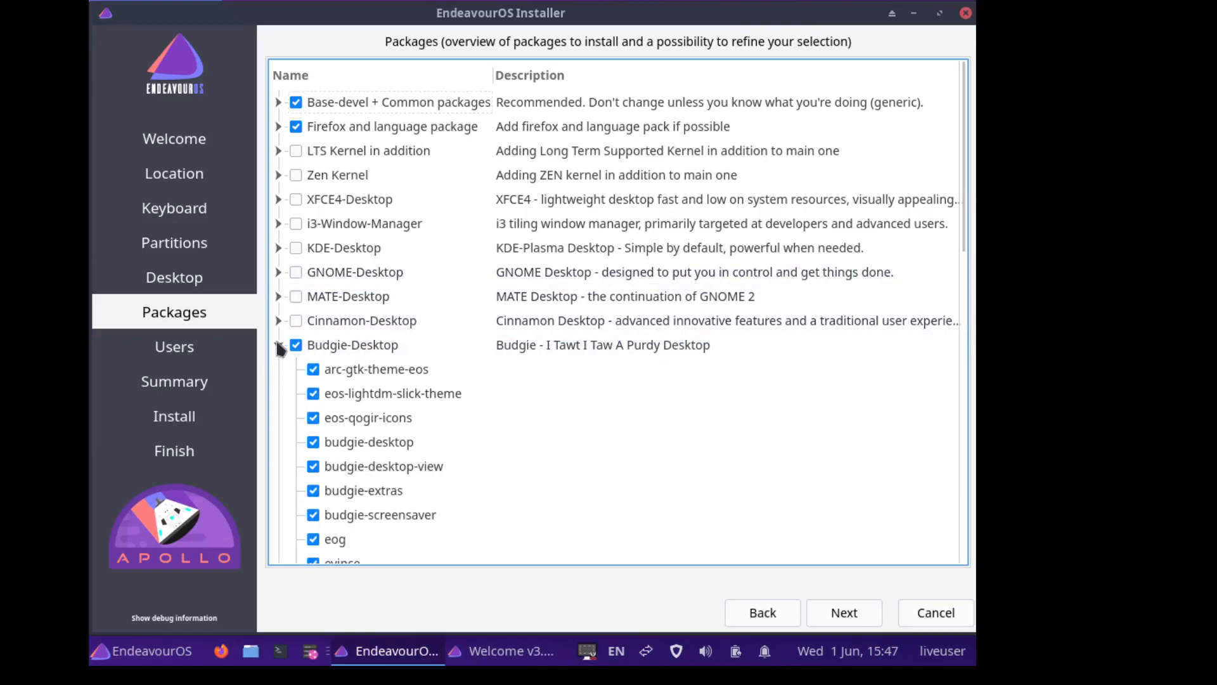
scroll(288, 420, "down", 10)
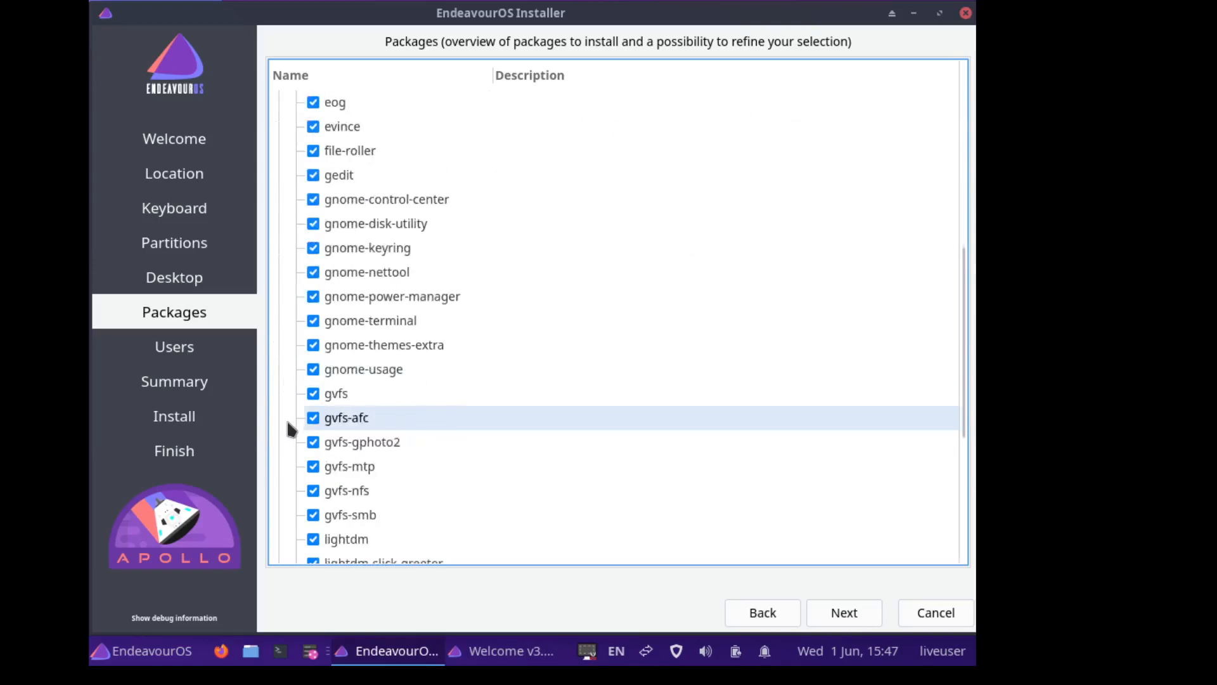
scroll(282, 420, "up", 10)
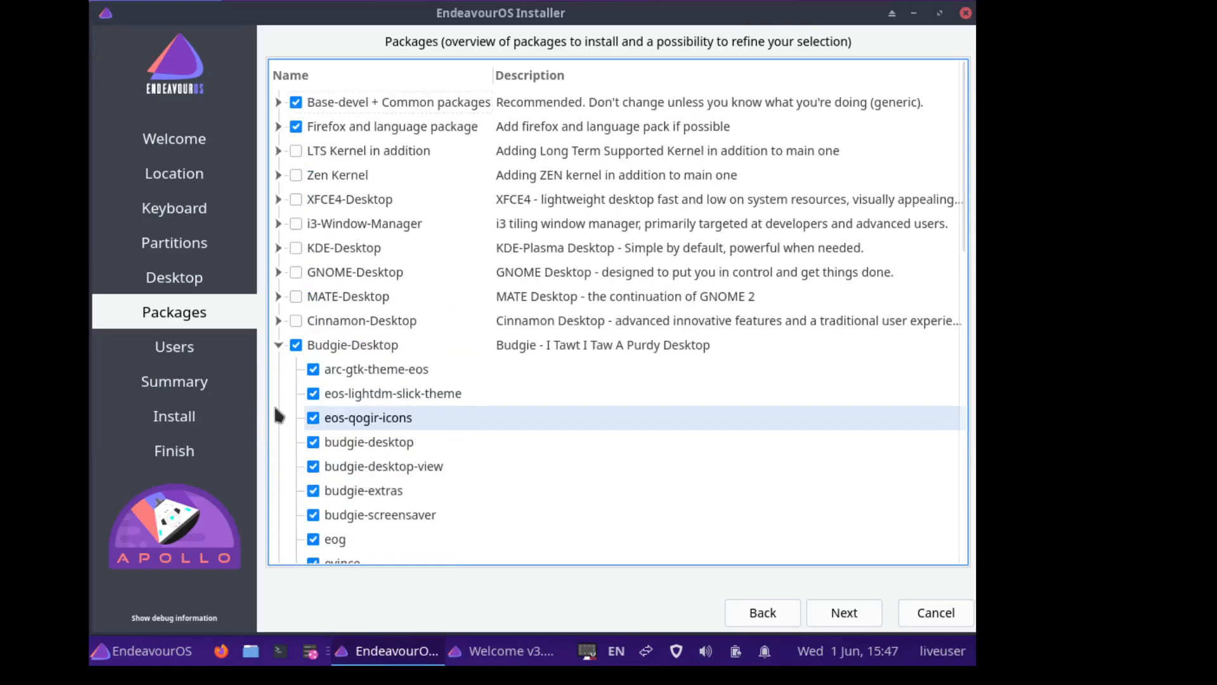
left_click(281, 344)
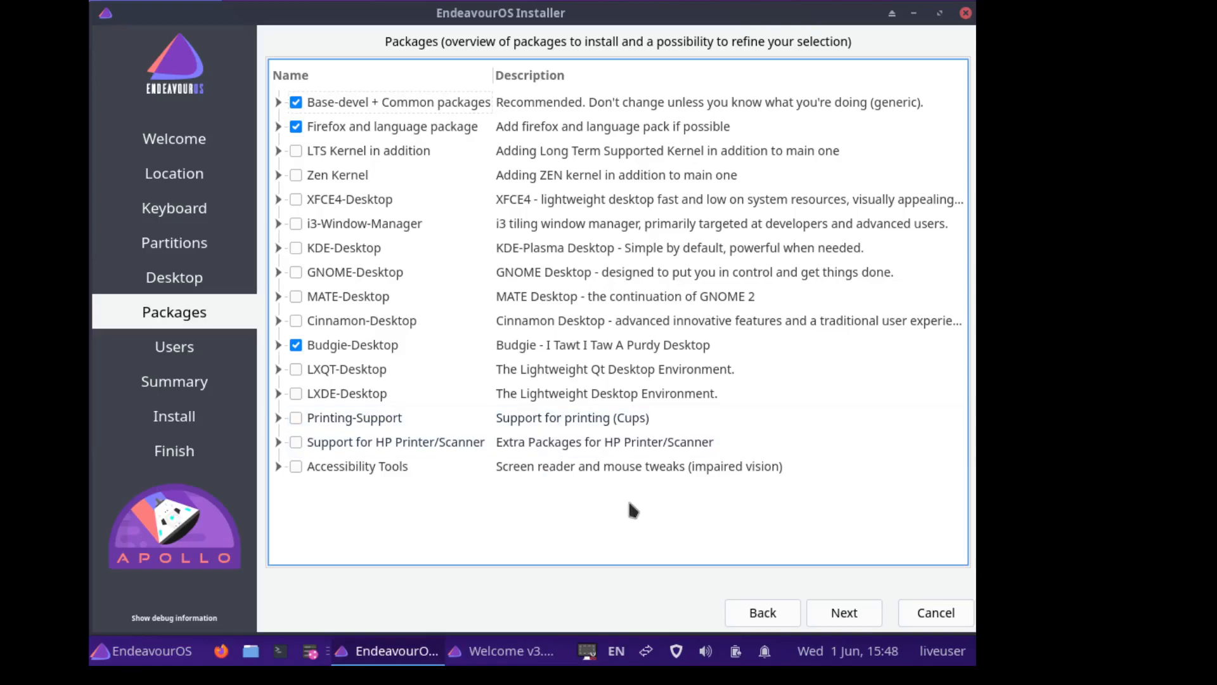
left_click(835, 618)
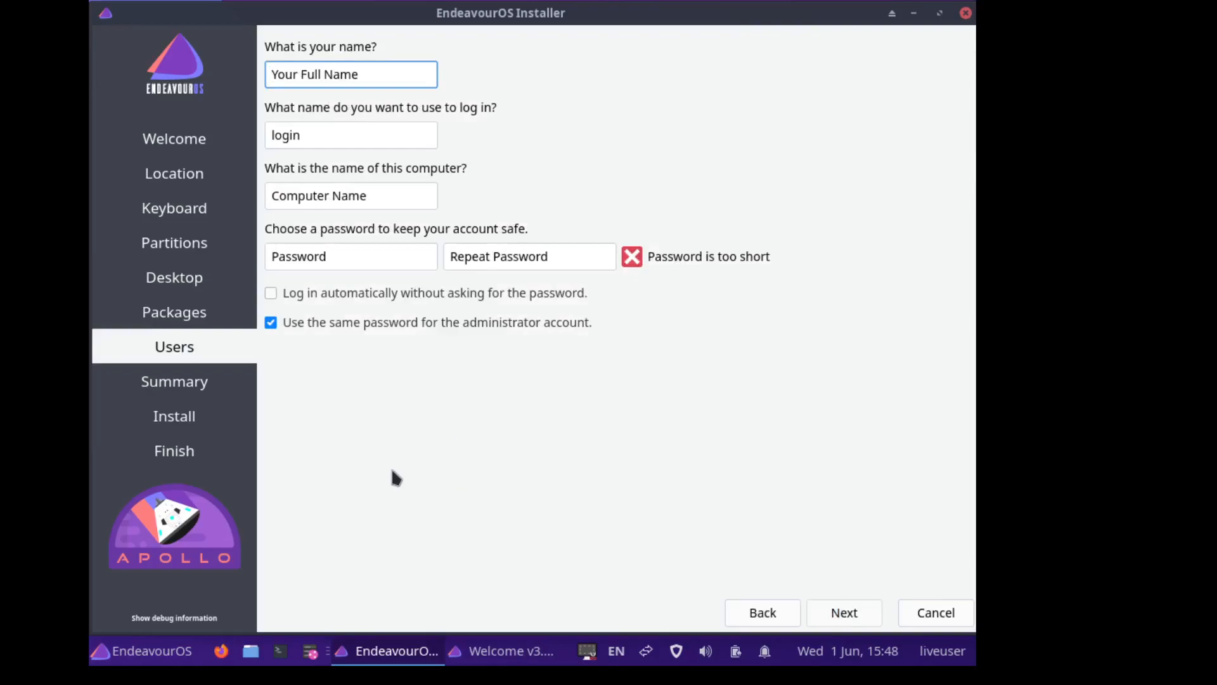
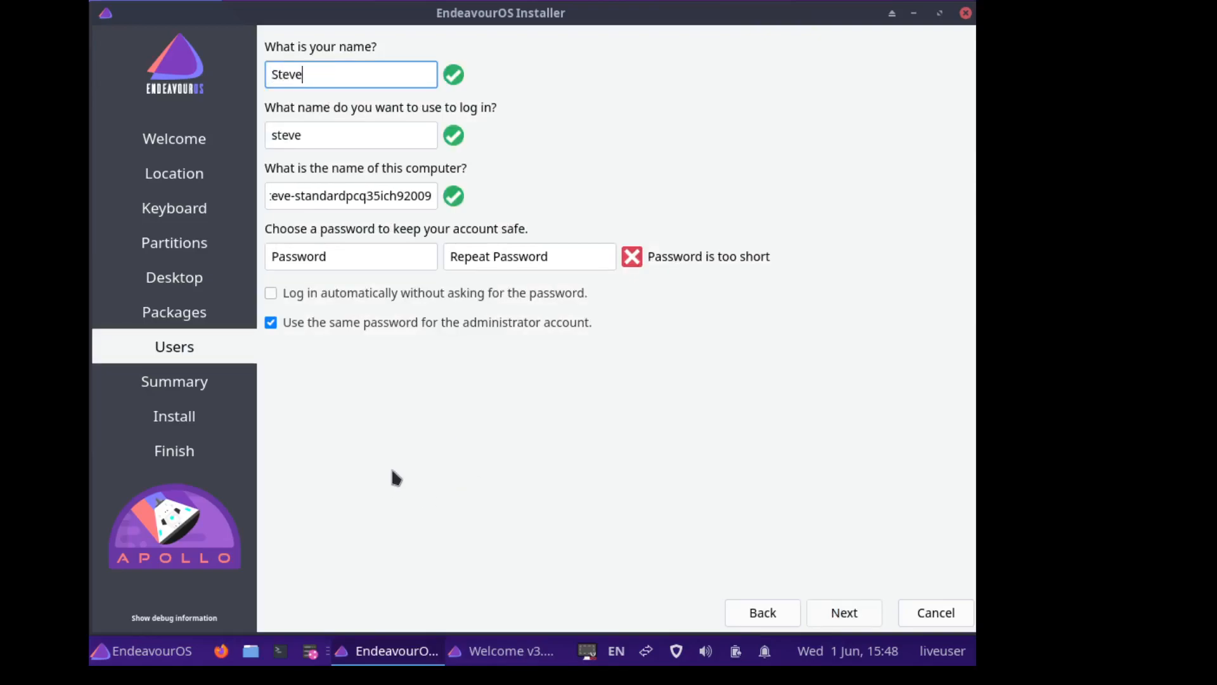
- Enter the user's name, computer name endeavorvm and a password twice, with automatic login enabled
key("Tab")
key("Tab")
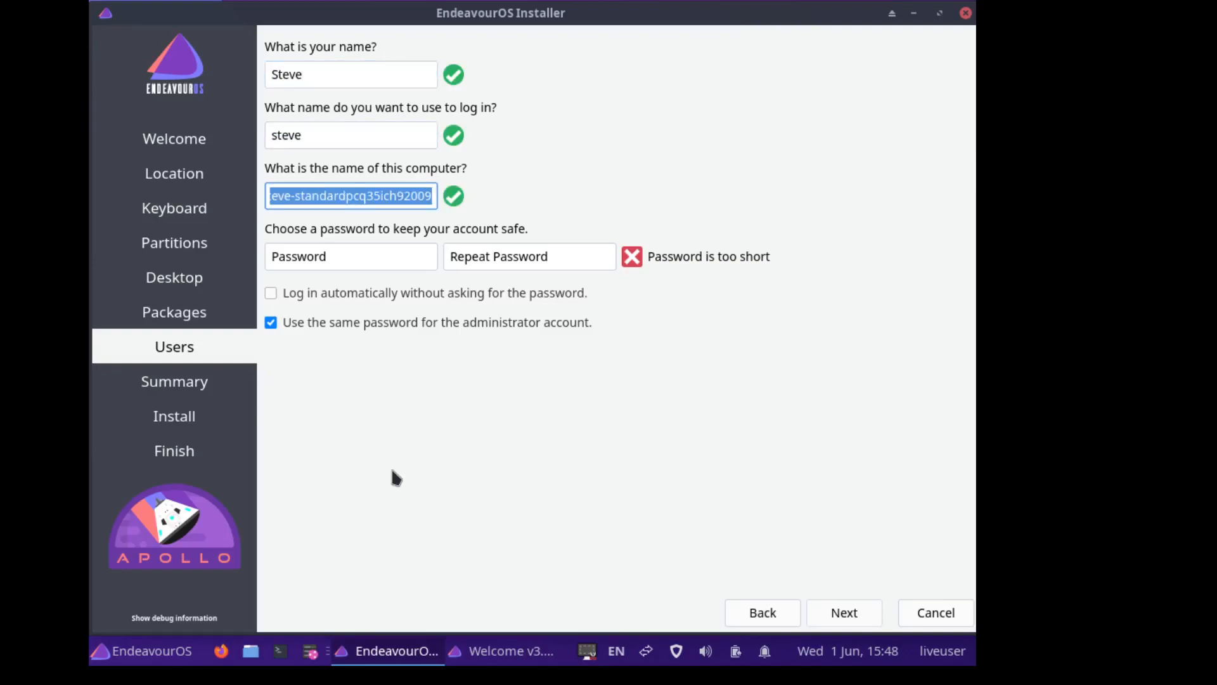
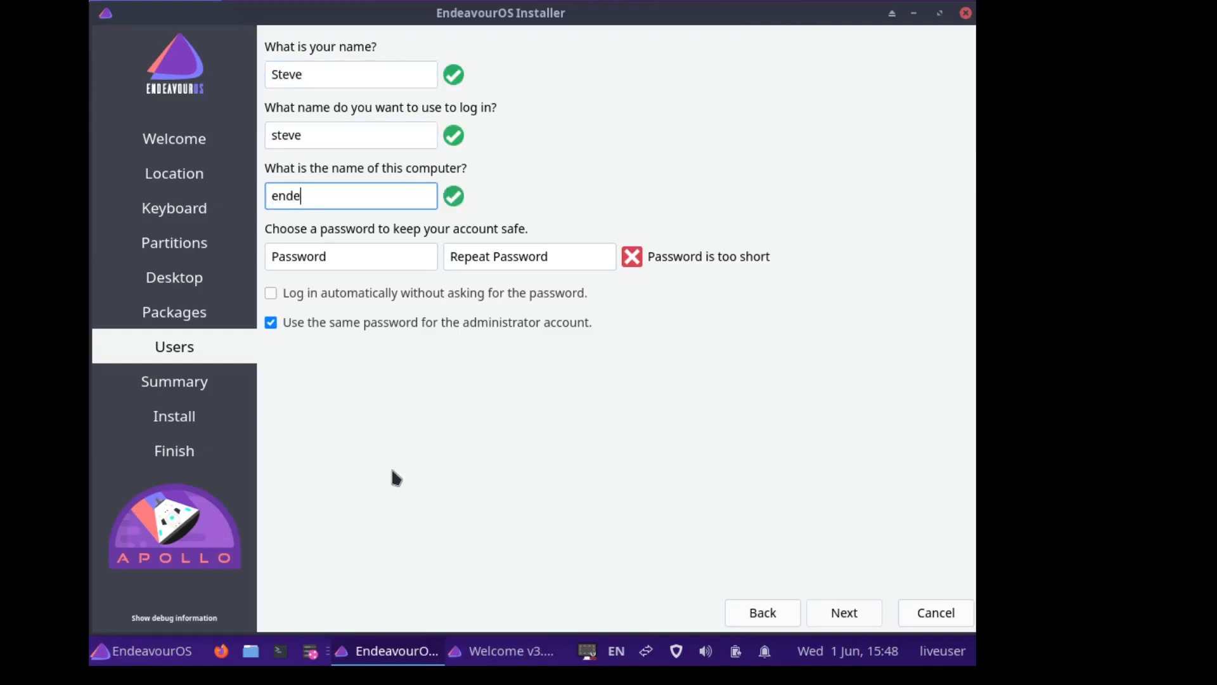
key("Tab")
key("Tab")
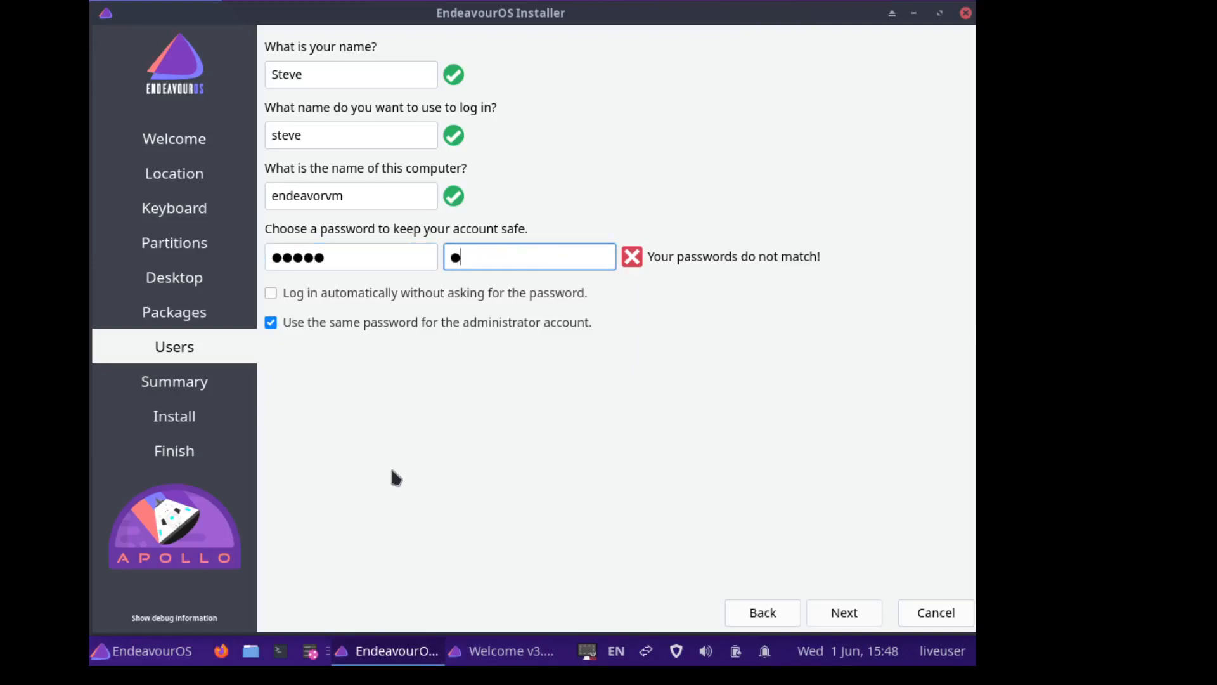
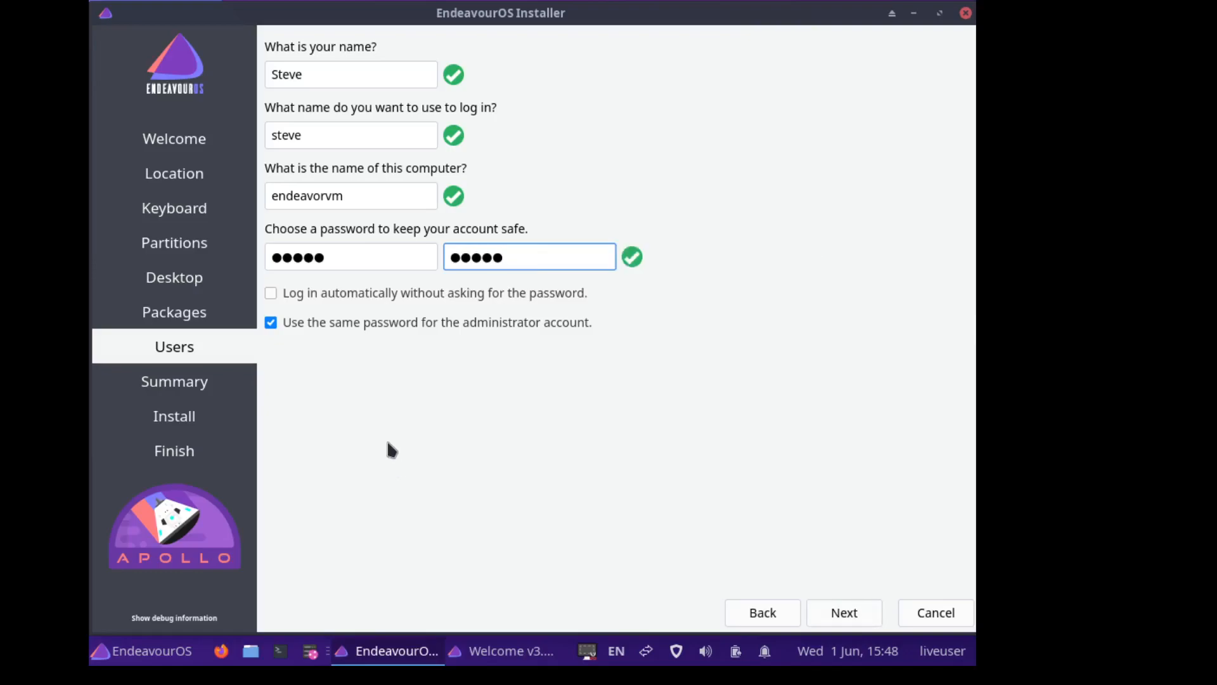
left_click(271, 294)
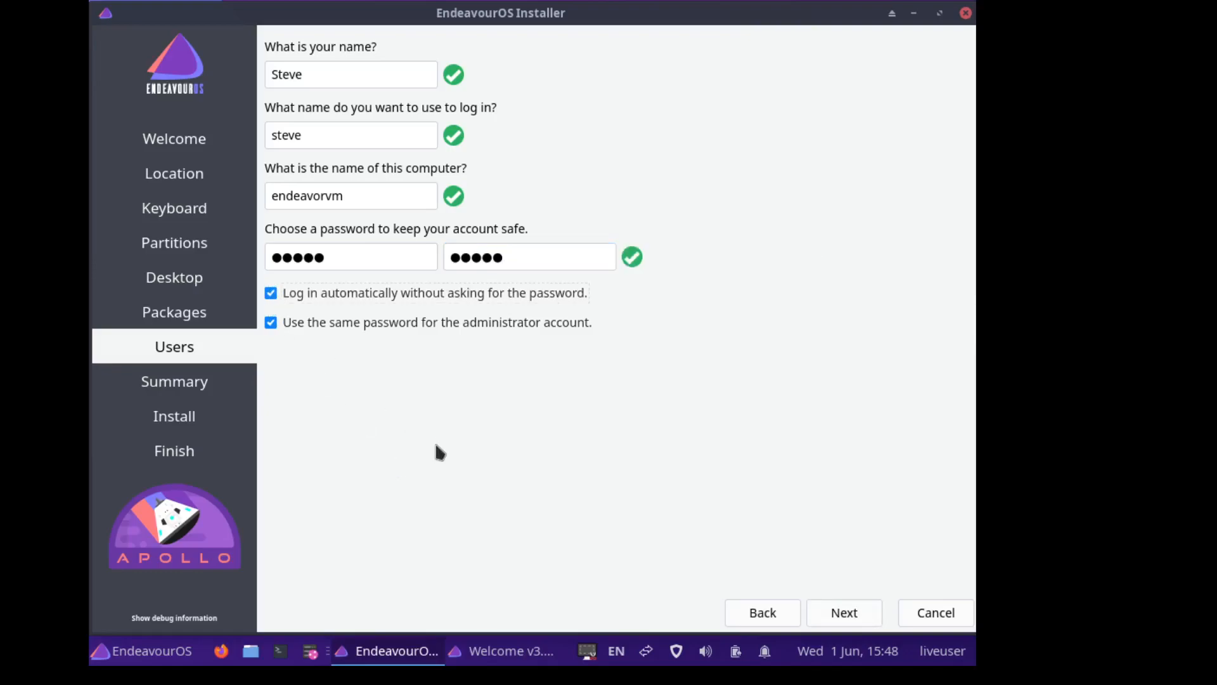
left_click(835, 618)
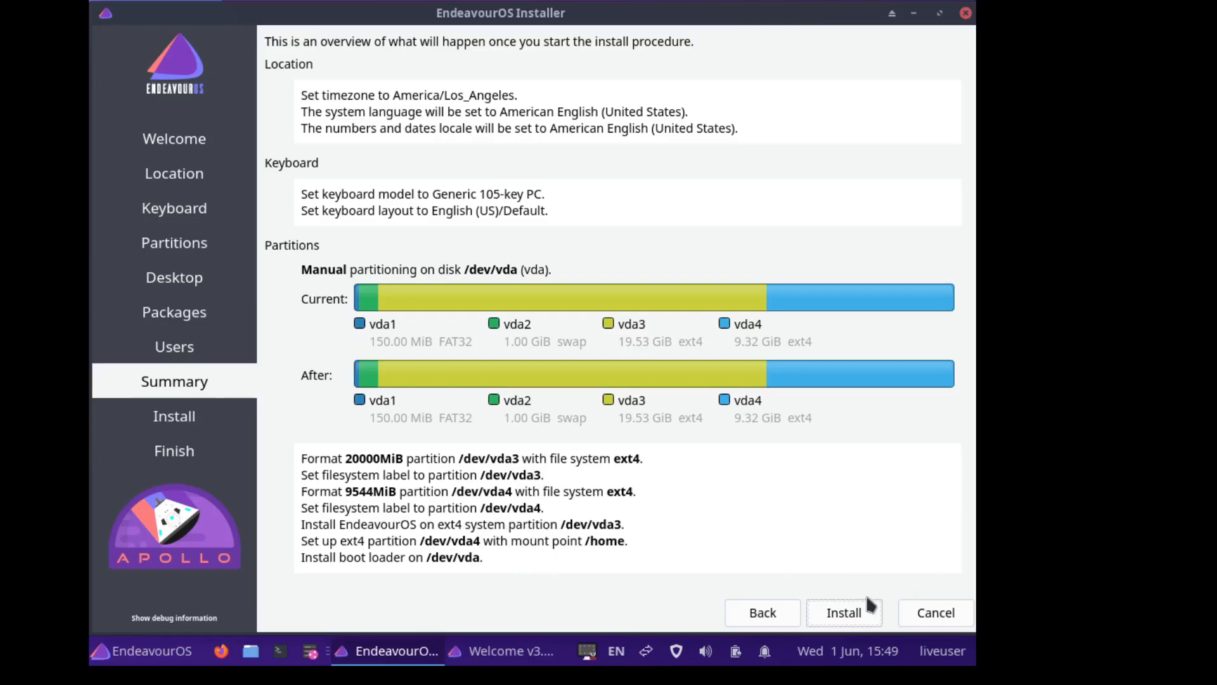
- Start the installation from the Summary page to get the confirmation prompt
left_click(851, 613)
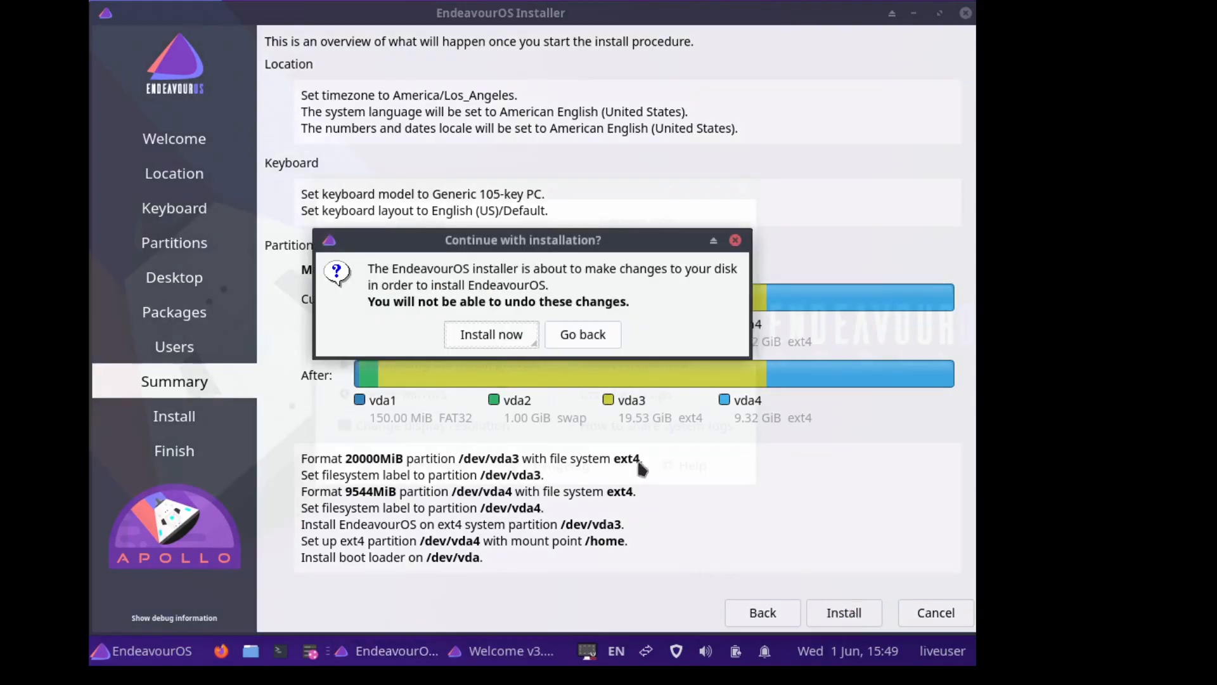
- Confirm Install now and let the installation run until the All done page appears
left_click(468, 342)
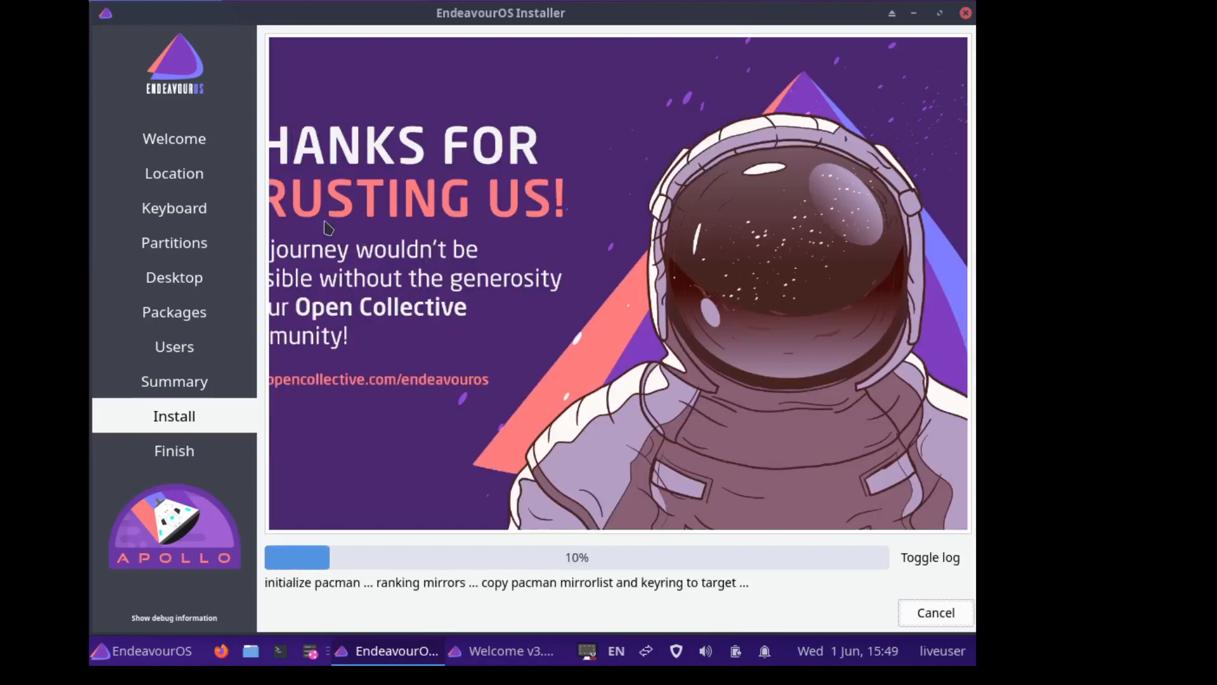
mouse_move(516, 11)
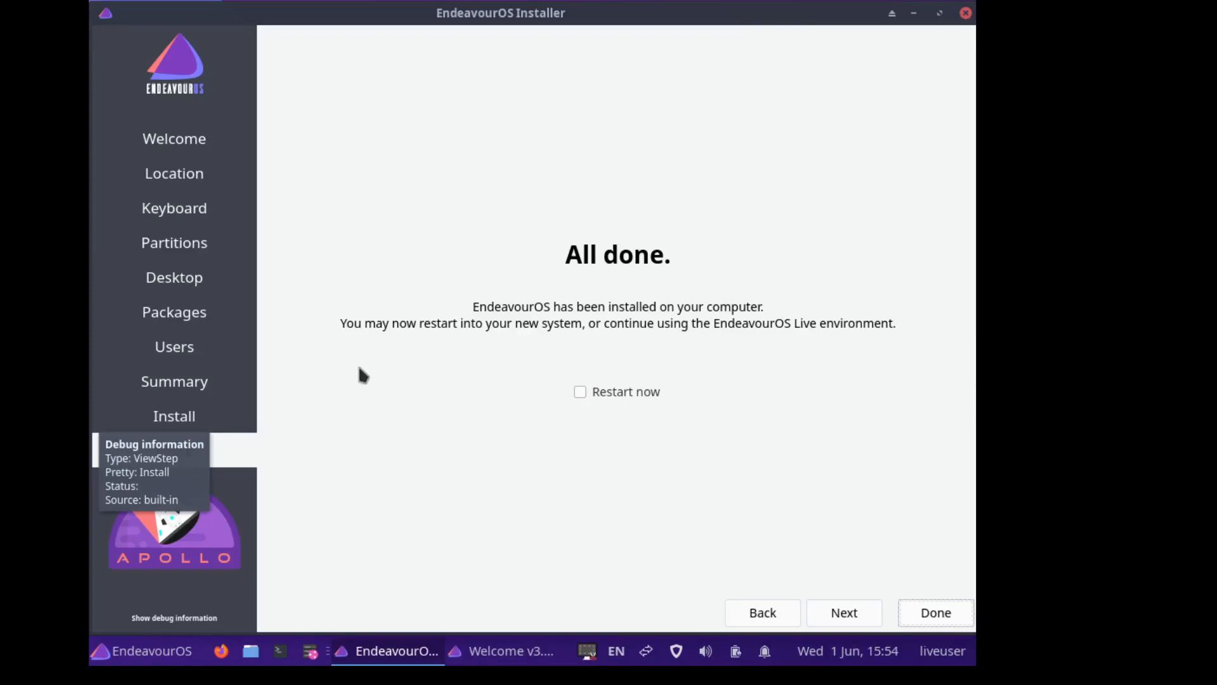
- Finish the installer with Restart now ticked and show the VM in full screen
left_click(579, 391)
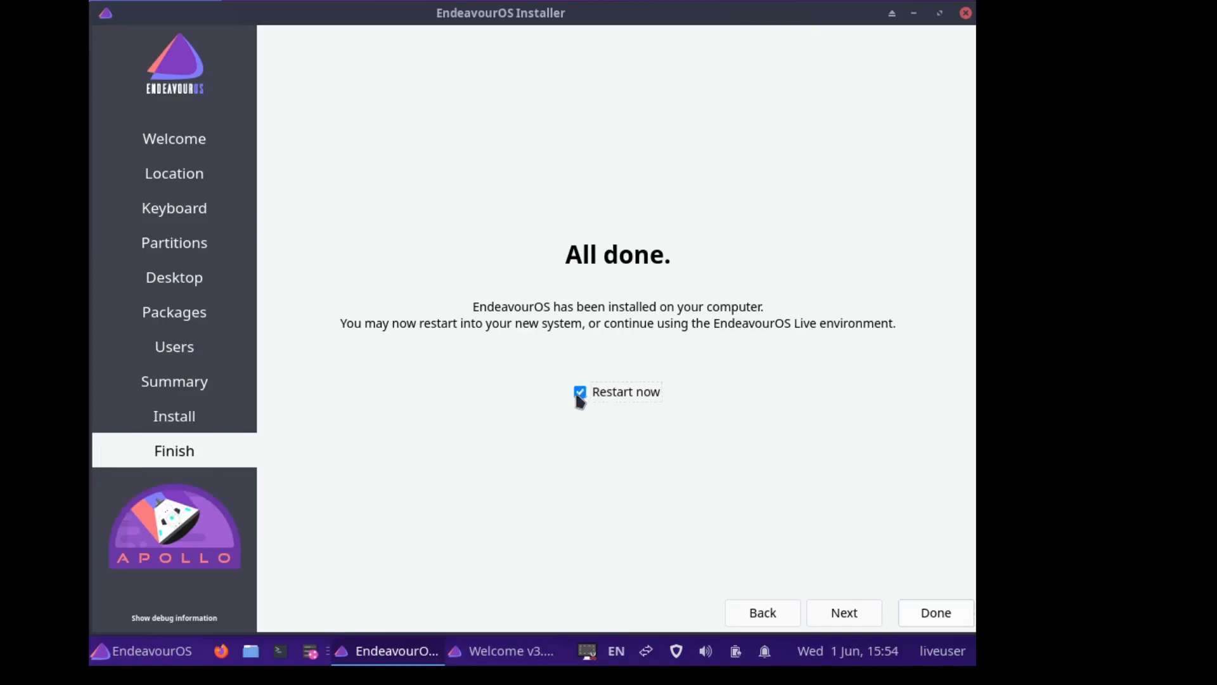
left_click(931, 612)
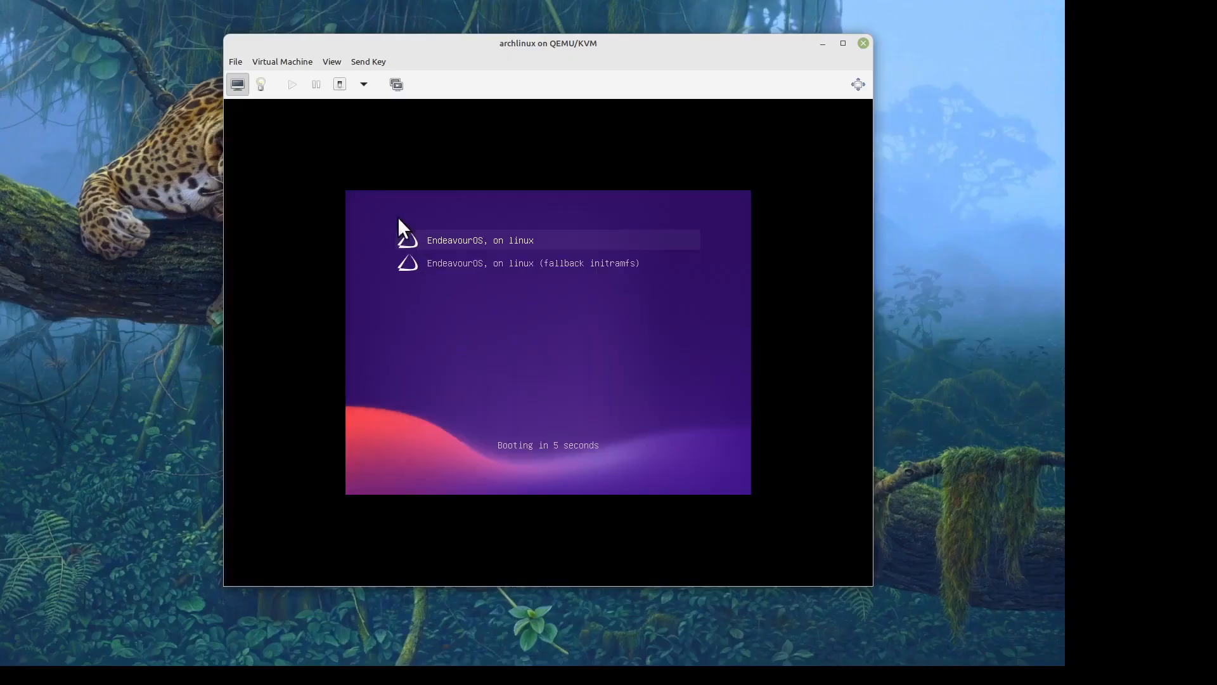
left_click(330, 55)
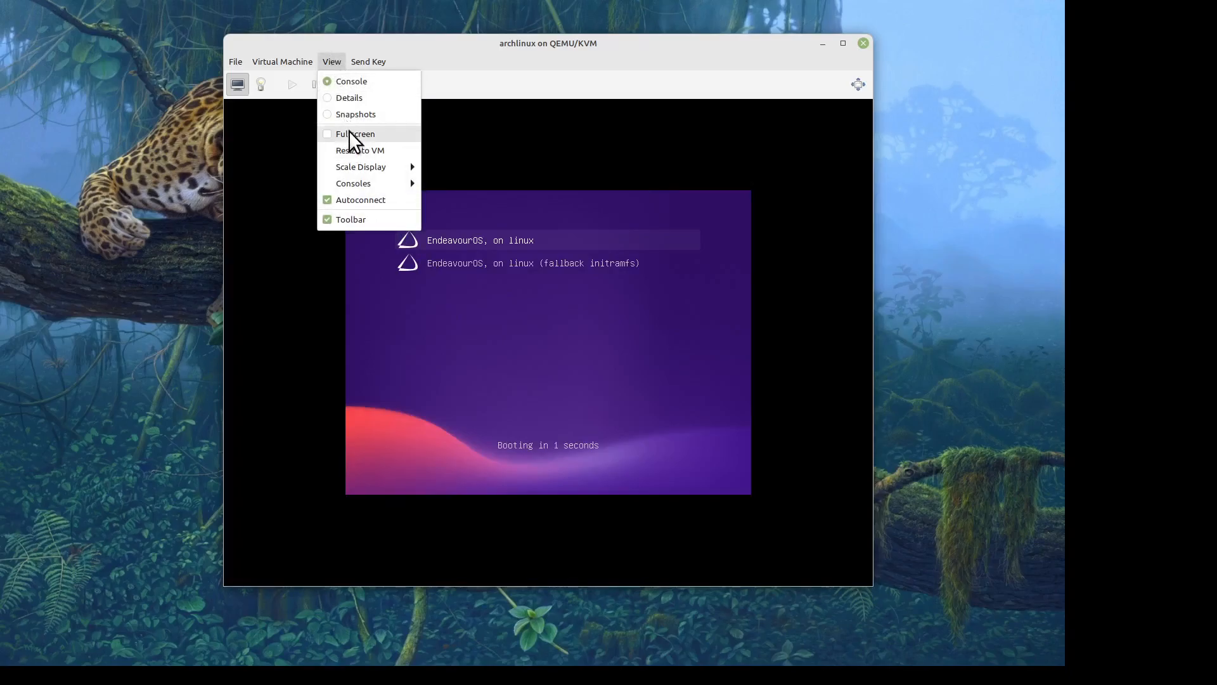
left_click(349, 133)
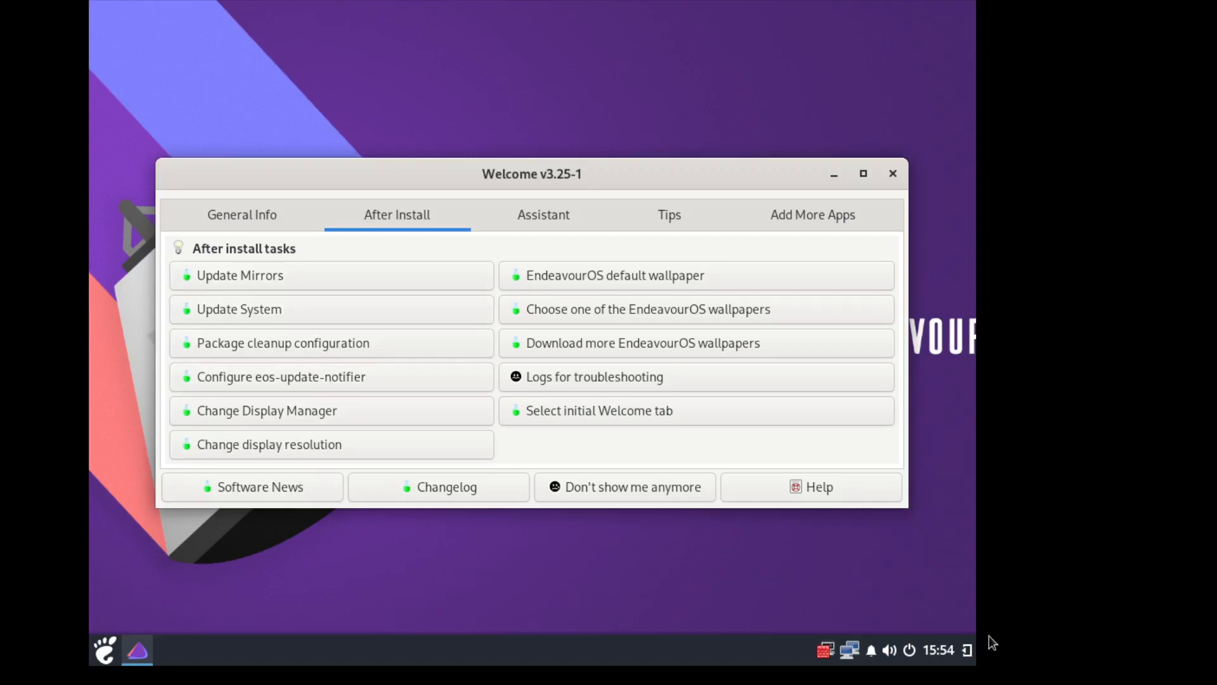
left_click(967, 658)
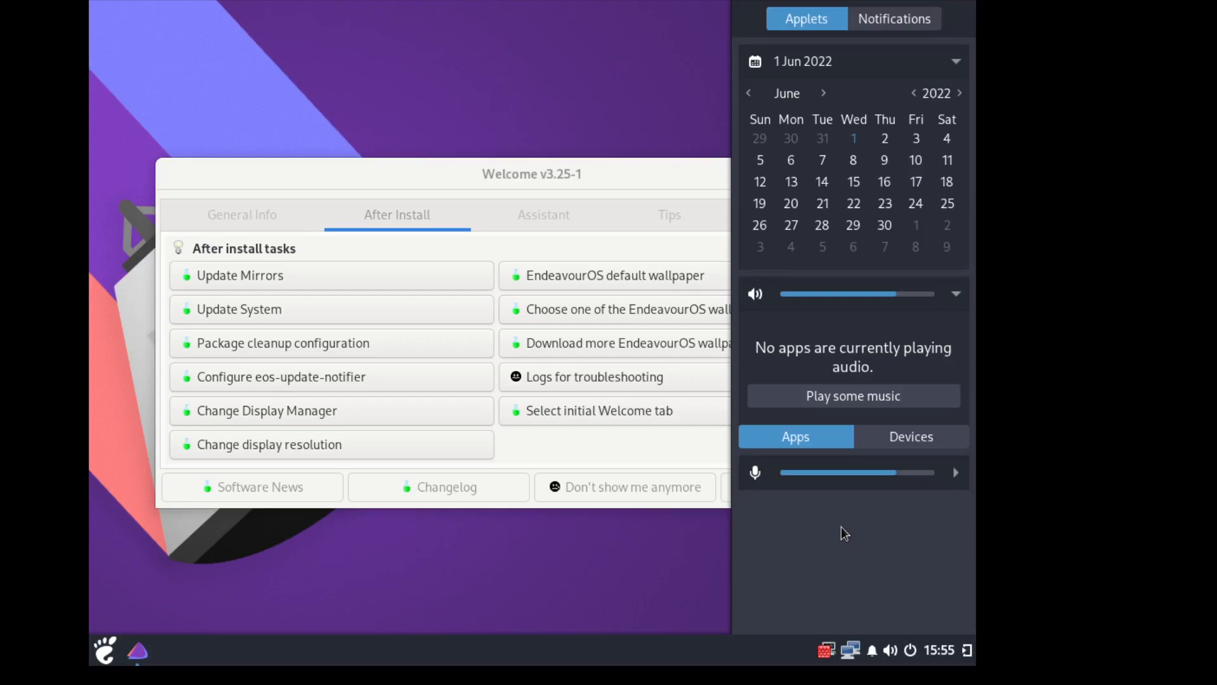
- Check the sound output and microphone devices in Raven, then close the sidebar
left_click(874, 436)
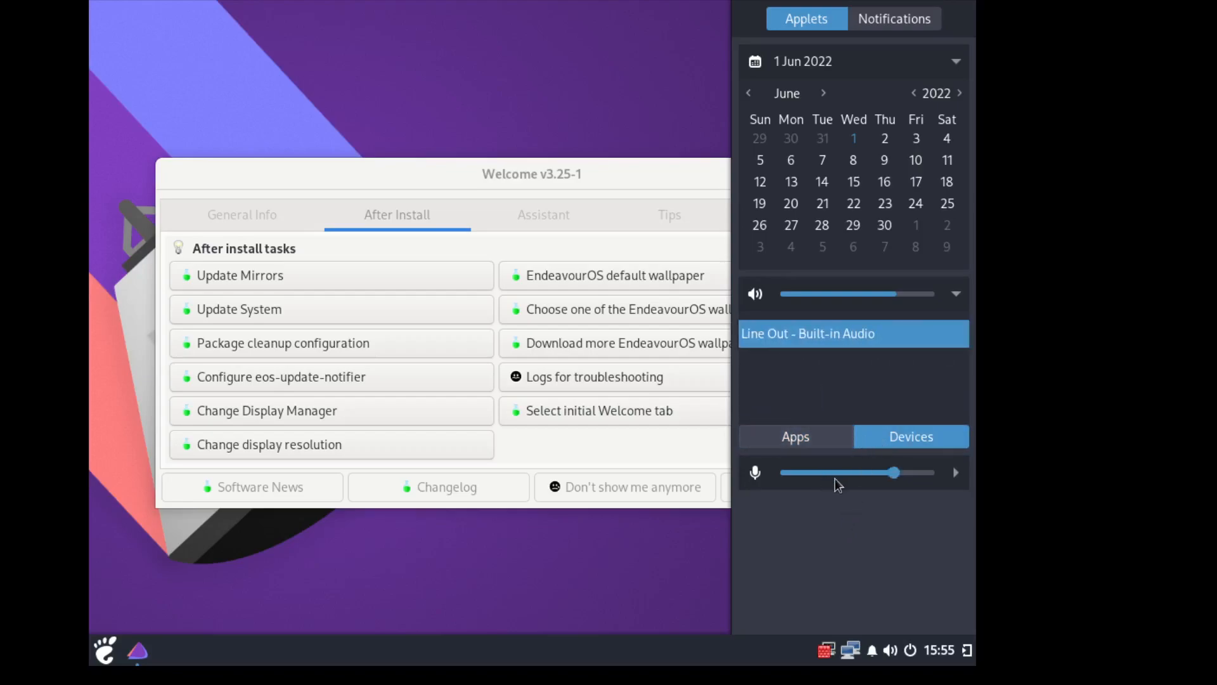
left_click(954, 475)
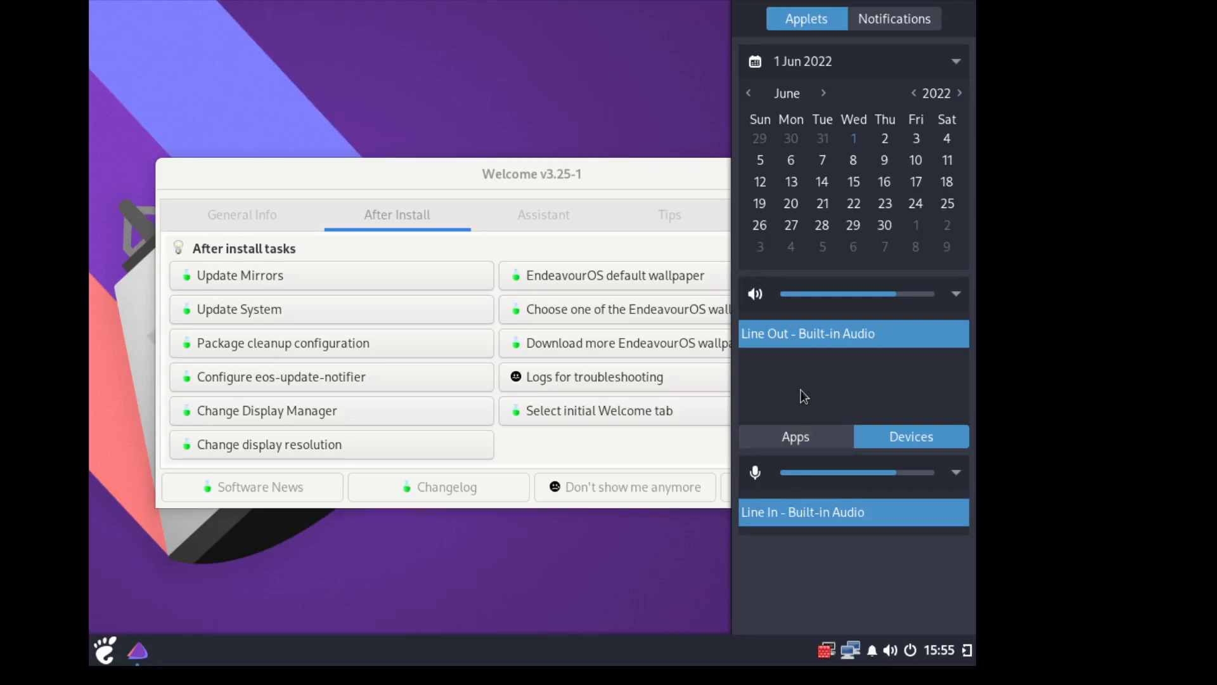
left_click(957, 474)
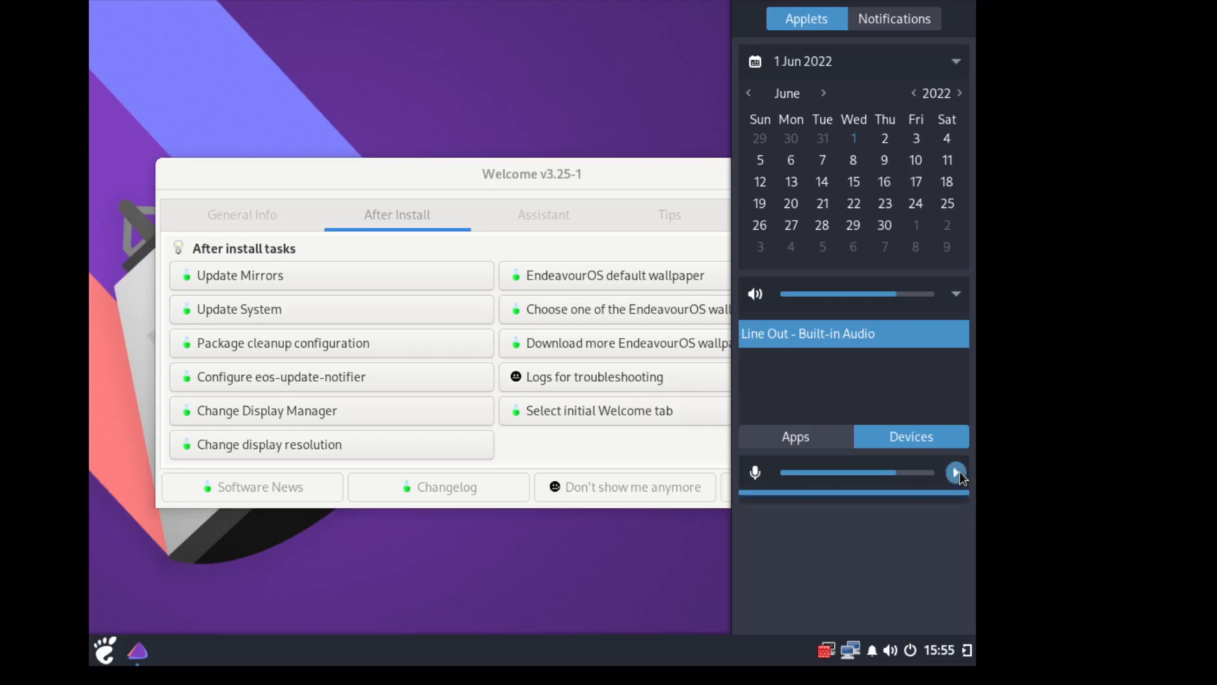
left_click(967, 651)
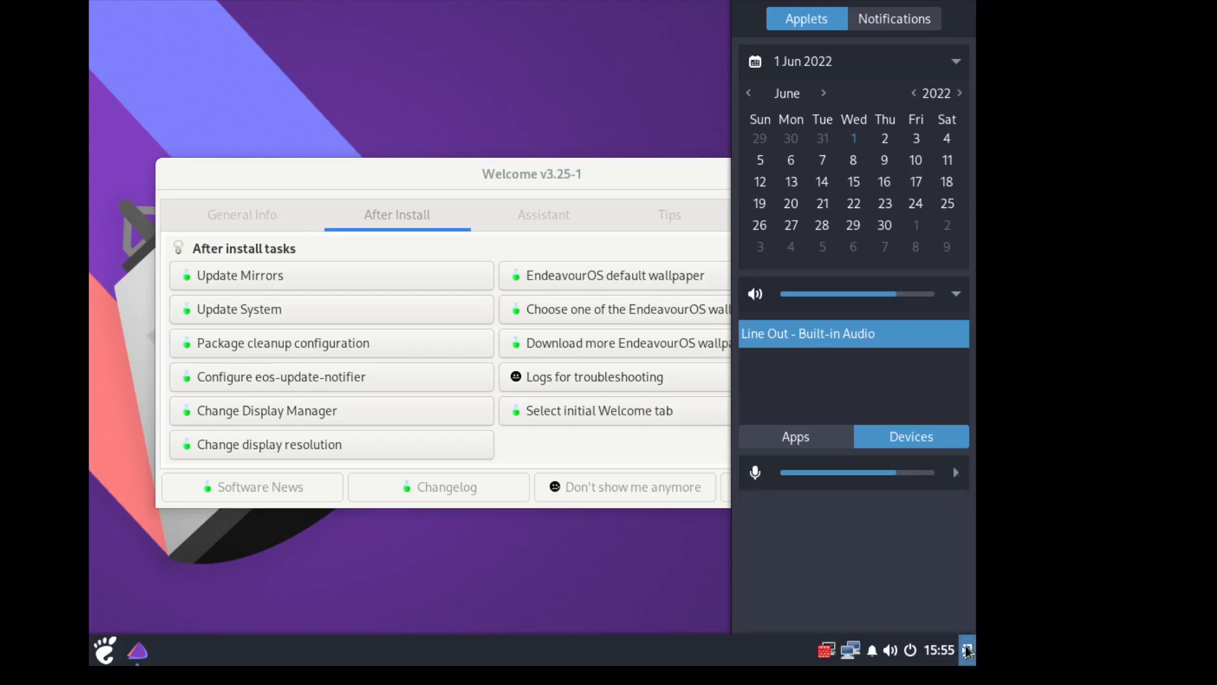
left_click(233, 277)
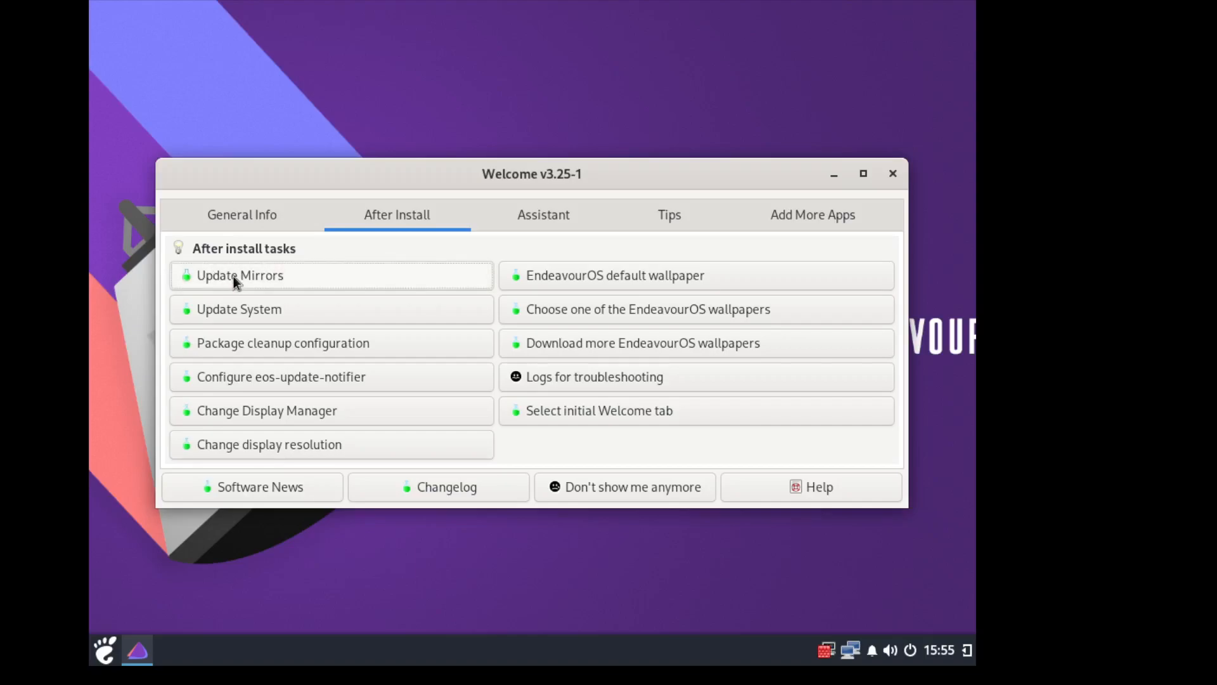
- Launch Update Mirrors, close the duplicate reflector-simple windows, and raise the remaining dialog into view
left_click(233, 276)
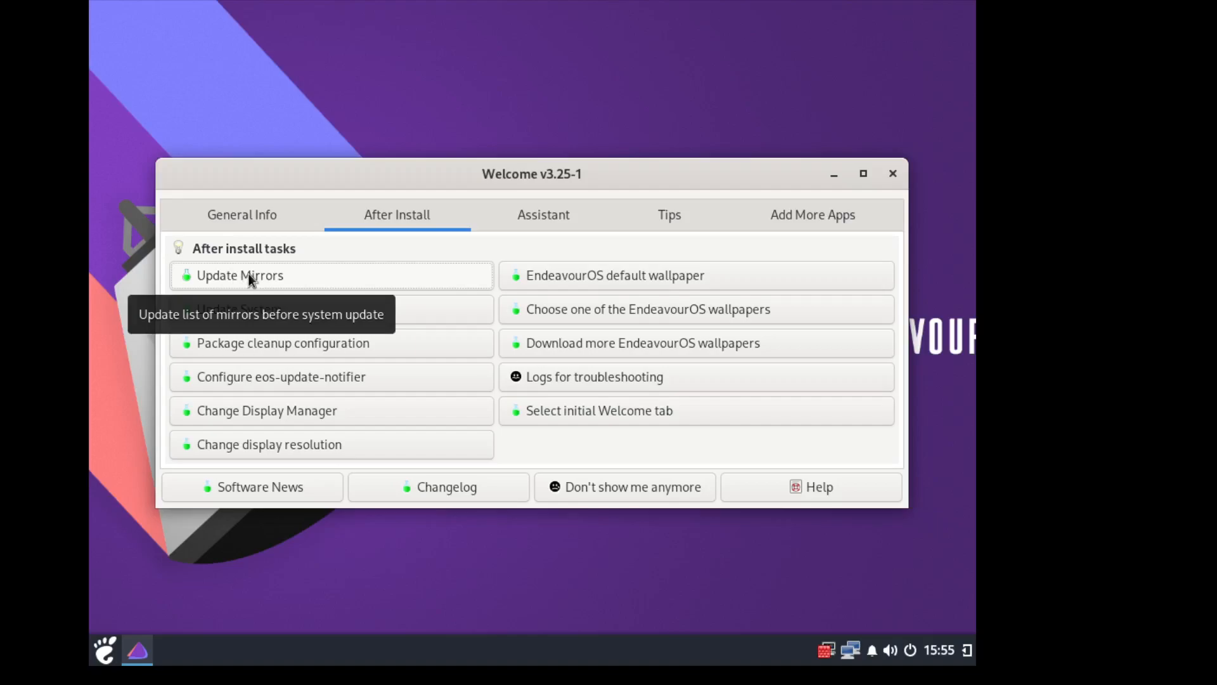
left_click(250, 278)
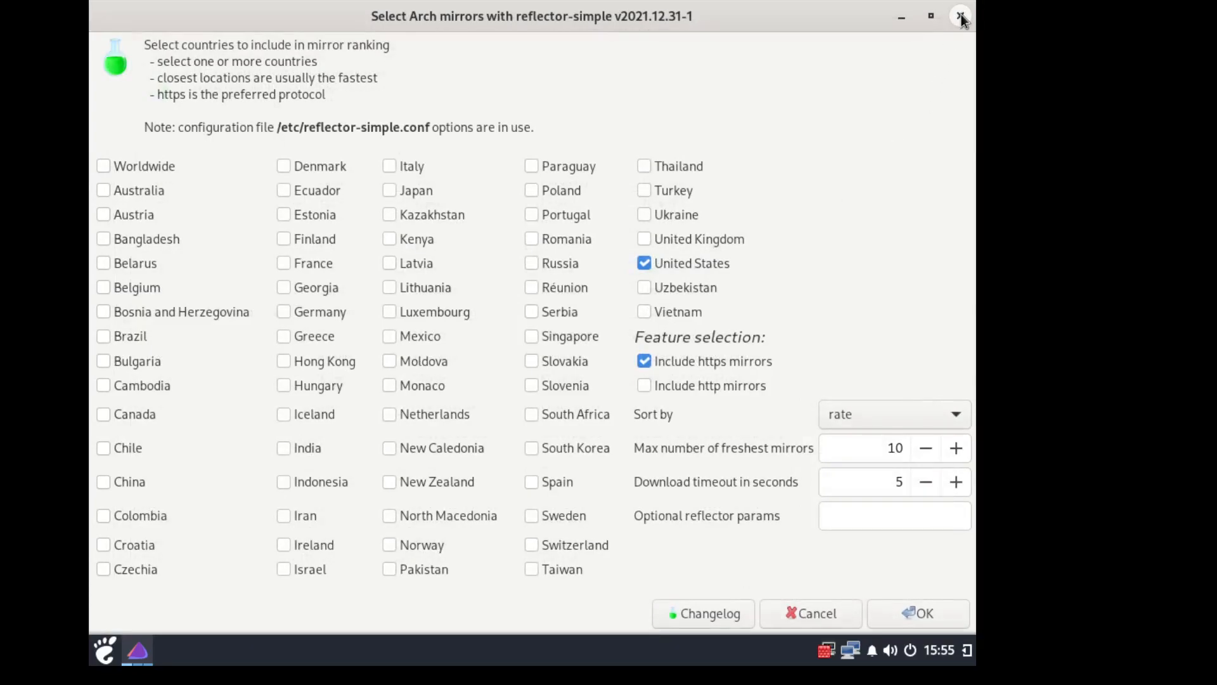
left_click(961, 19)
left_click_drag(811, 42, 829, 204)
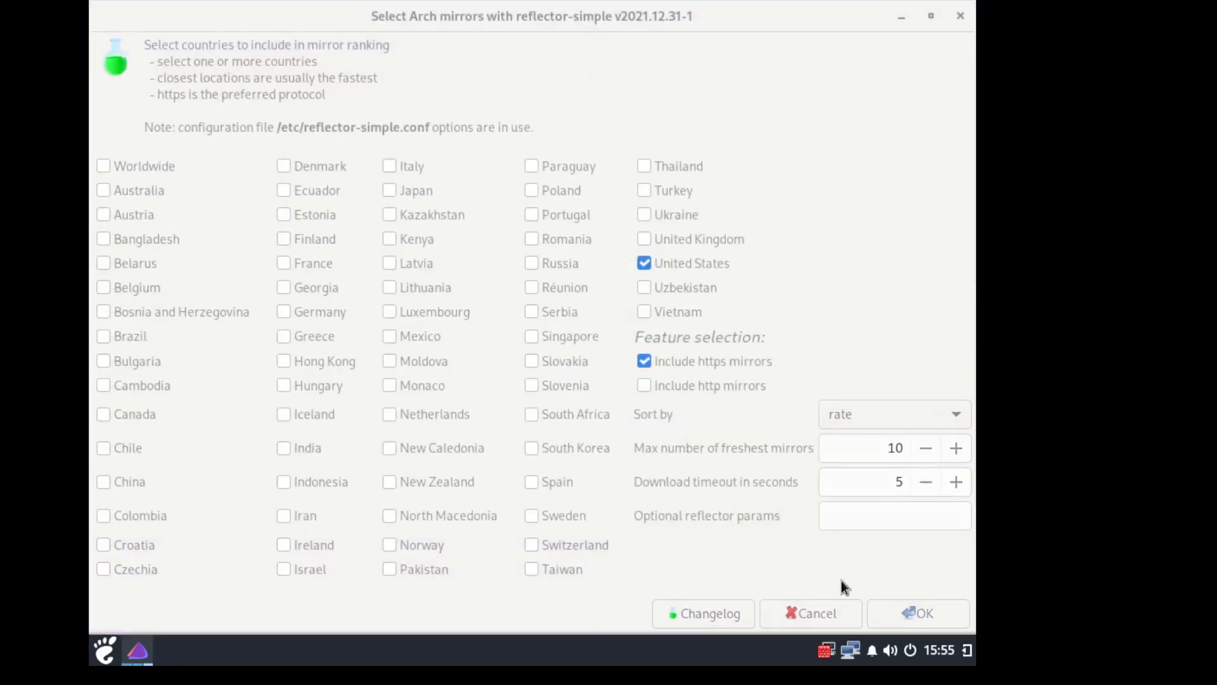
left_click(958, 22)
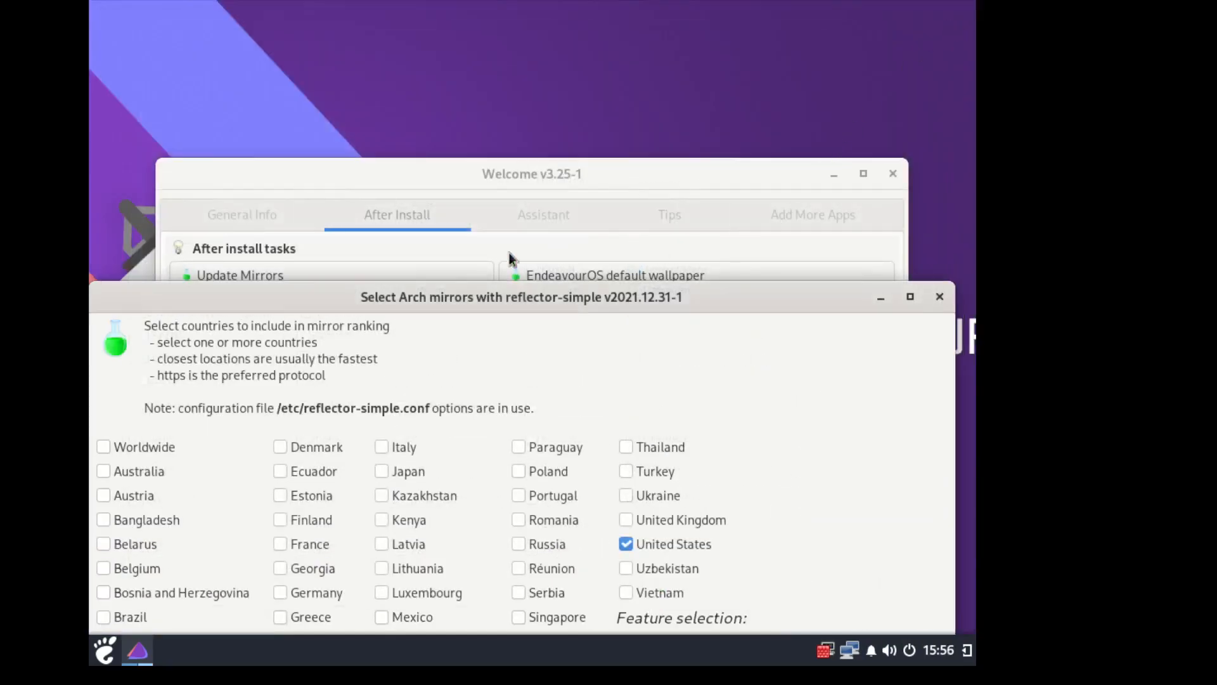
left_click_drag(304, 289, 289, 61)
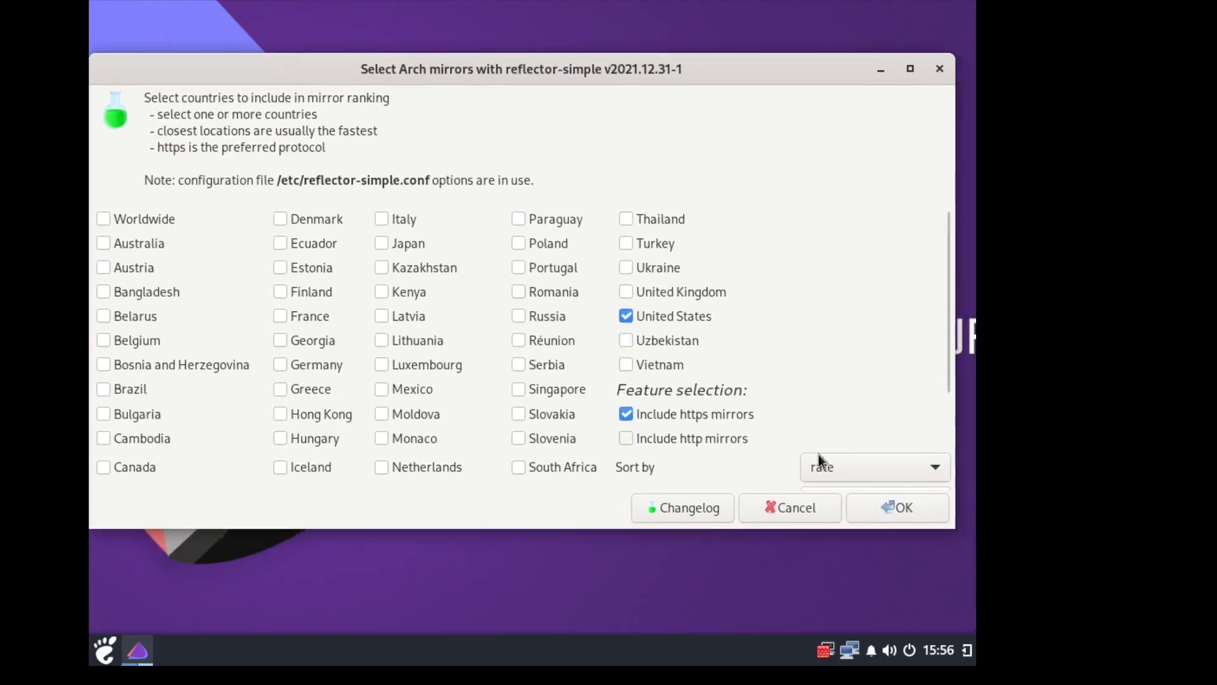
- Rank the United States https mirrors and review the full ranking log
left_click(868, 511)
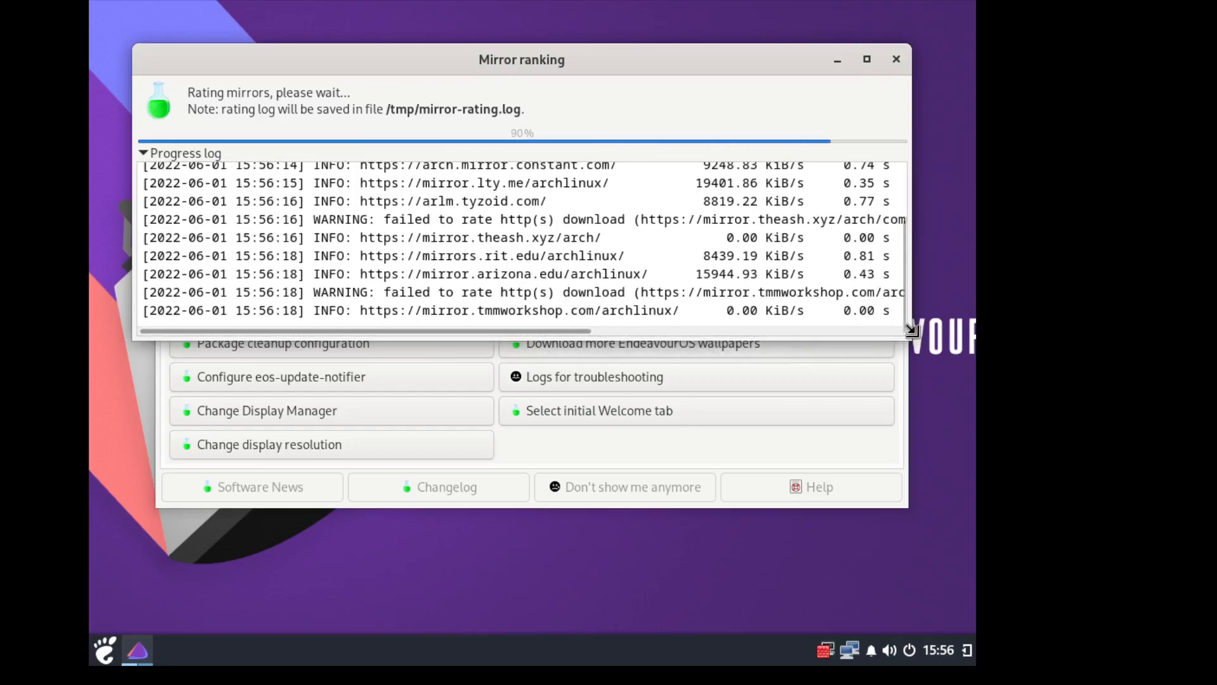
left_click_drag(910, 331, 939, 578)
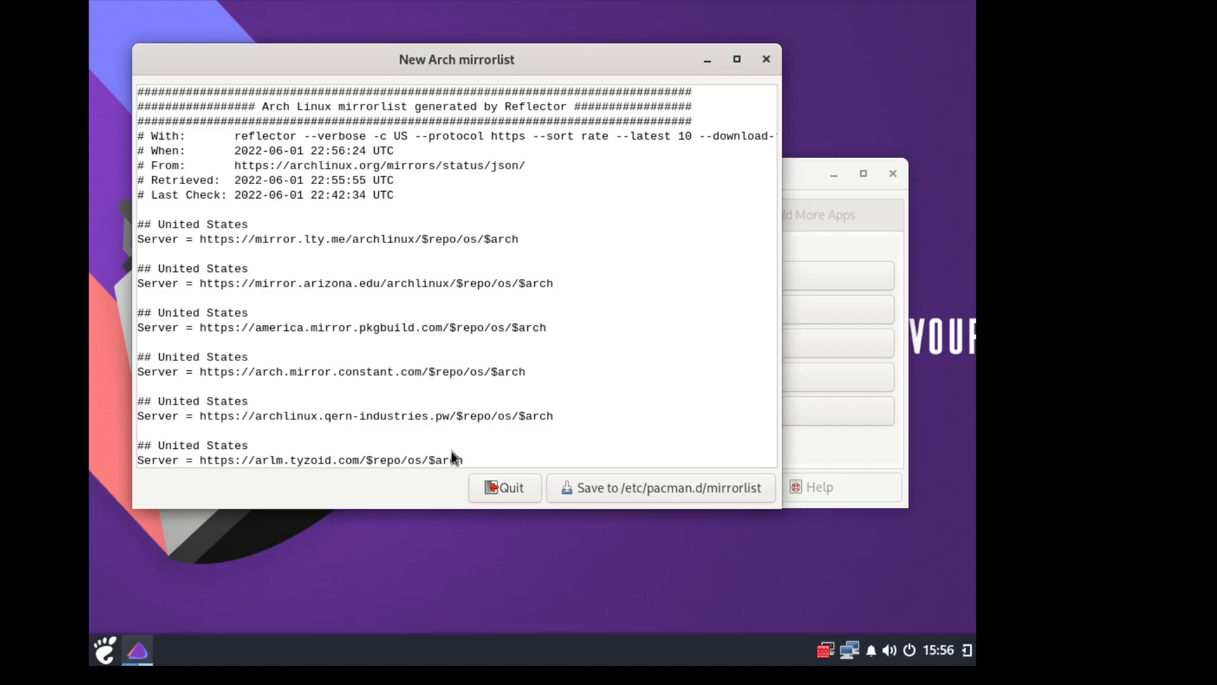
scroll(599, 335, "down", 1)
scroll(600, 336, "down", 10)
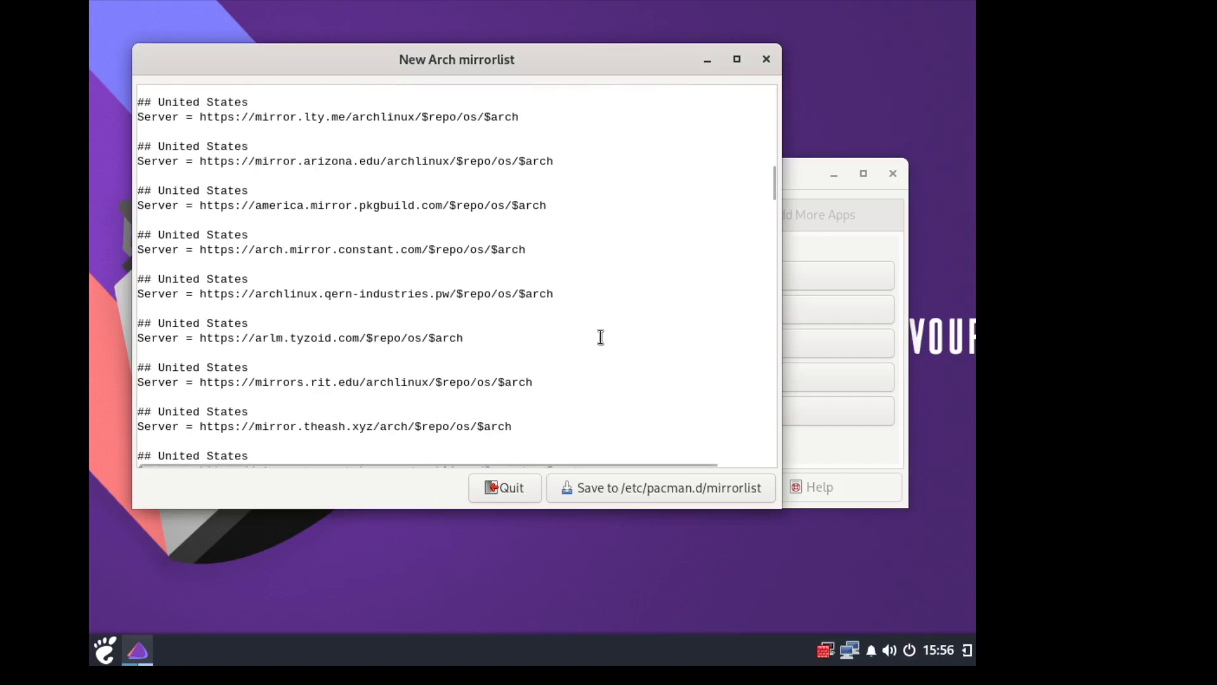
scroll(601, 336, "down", 3)
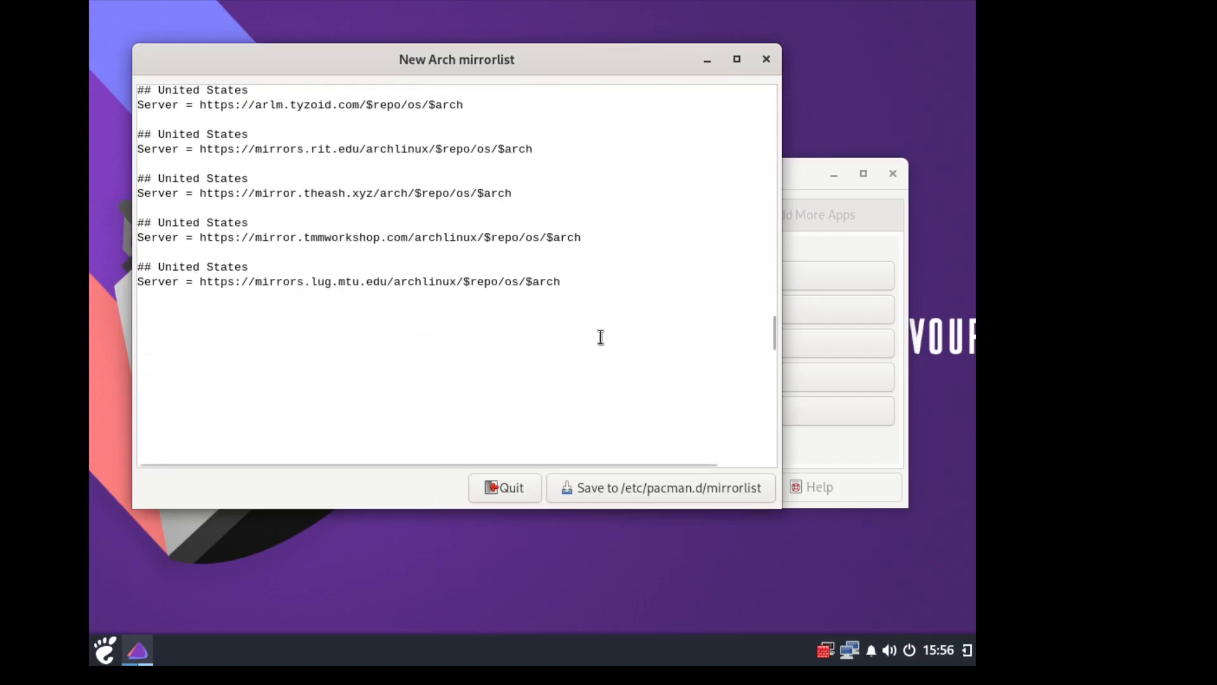
- Save the ranked list to /etc/pacman.d/mirrorlist, authorizing with the account password
left_click(647, 488)
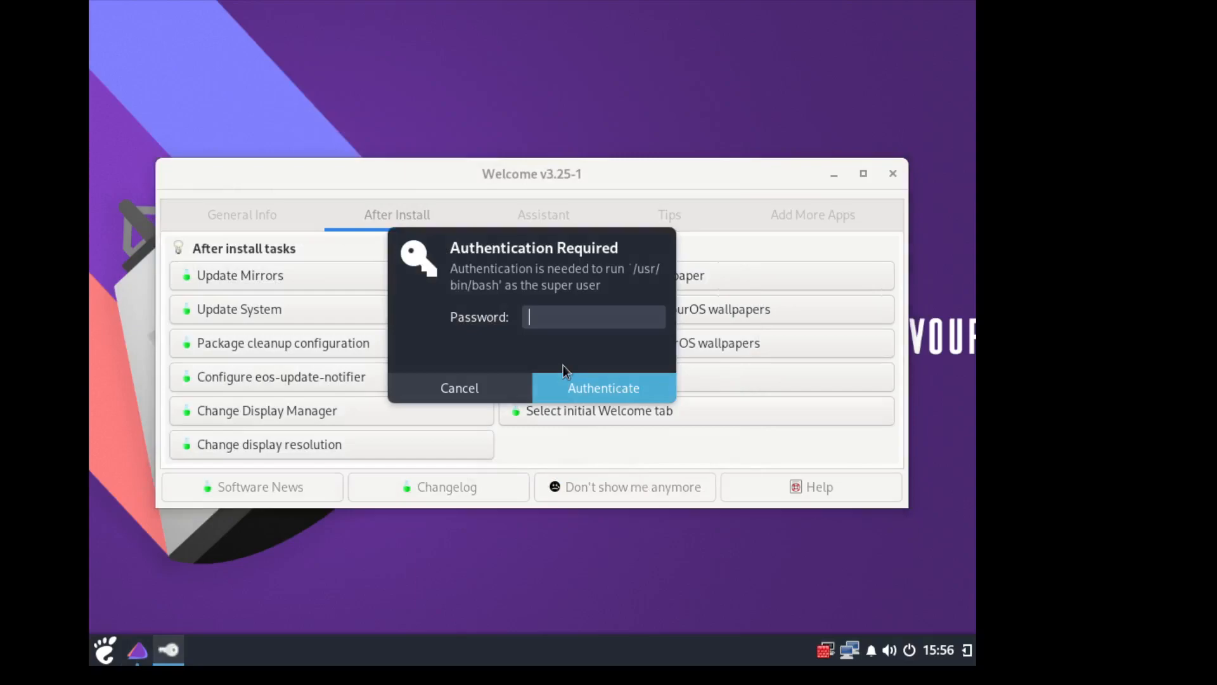
type("•••••")
key("Return")
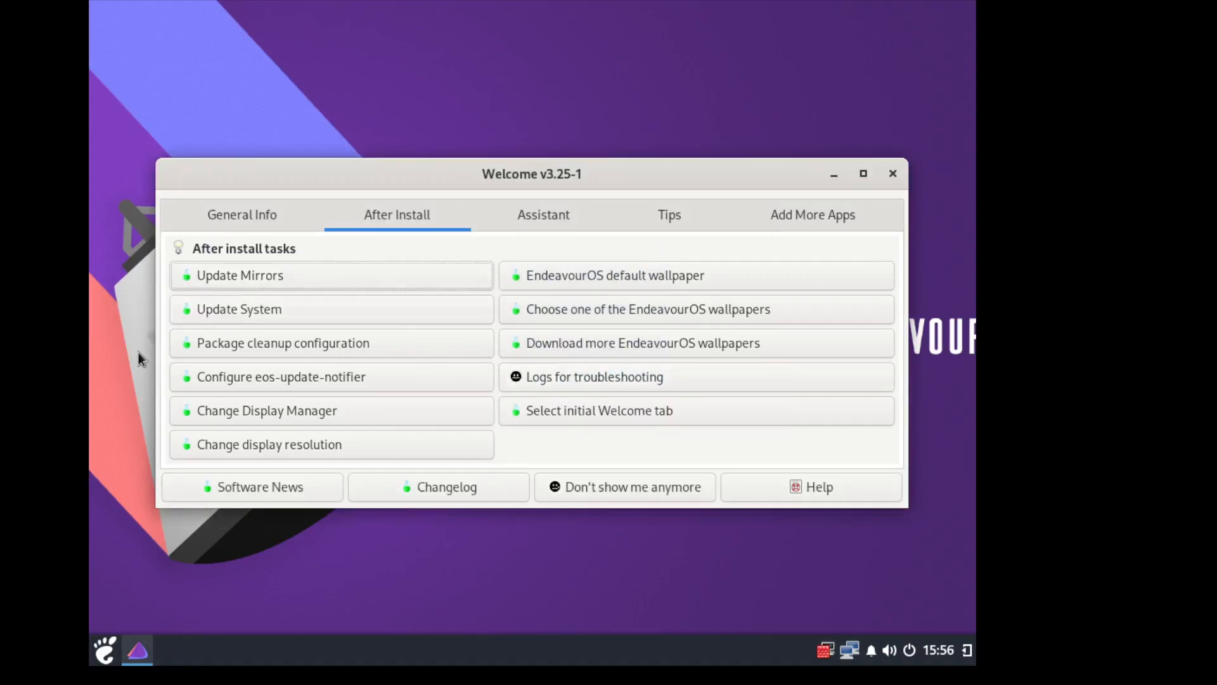
- Run Update System, review Package cleanup settings without authorizing, and close Welcome
left_click(265, 311)
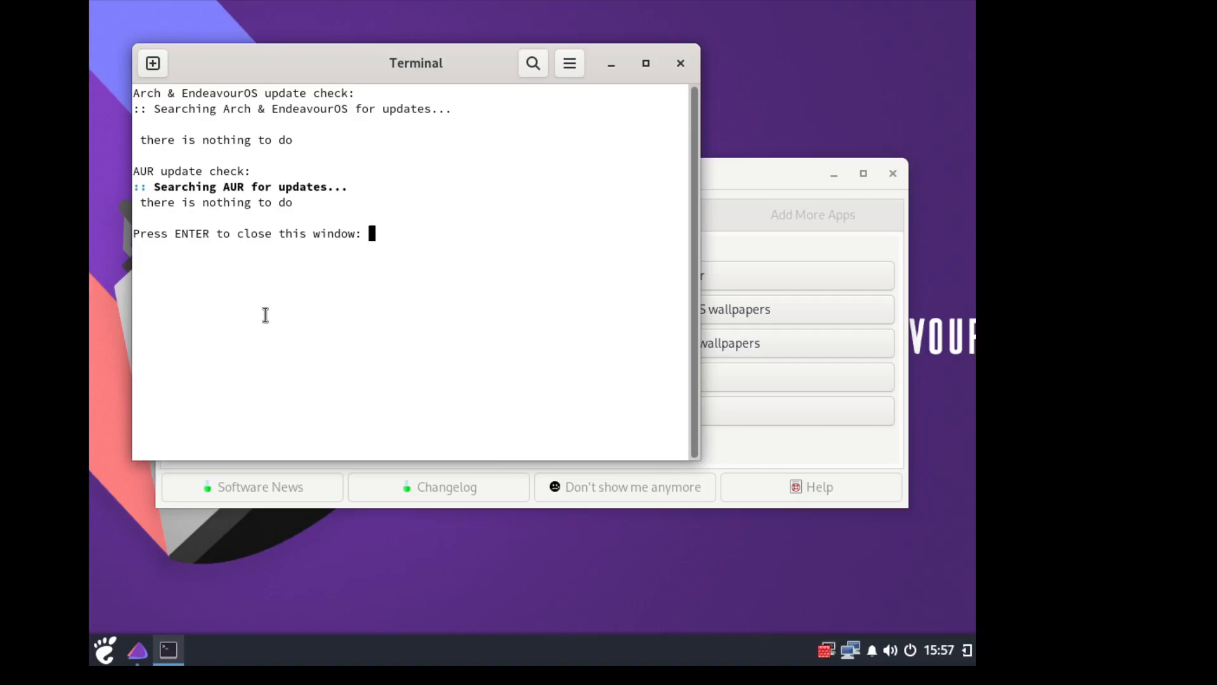
key("Return")
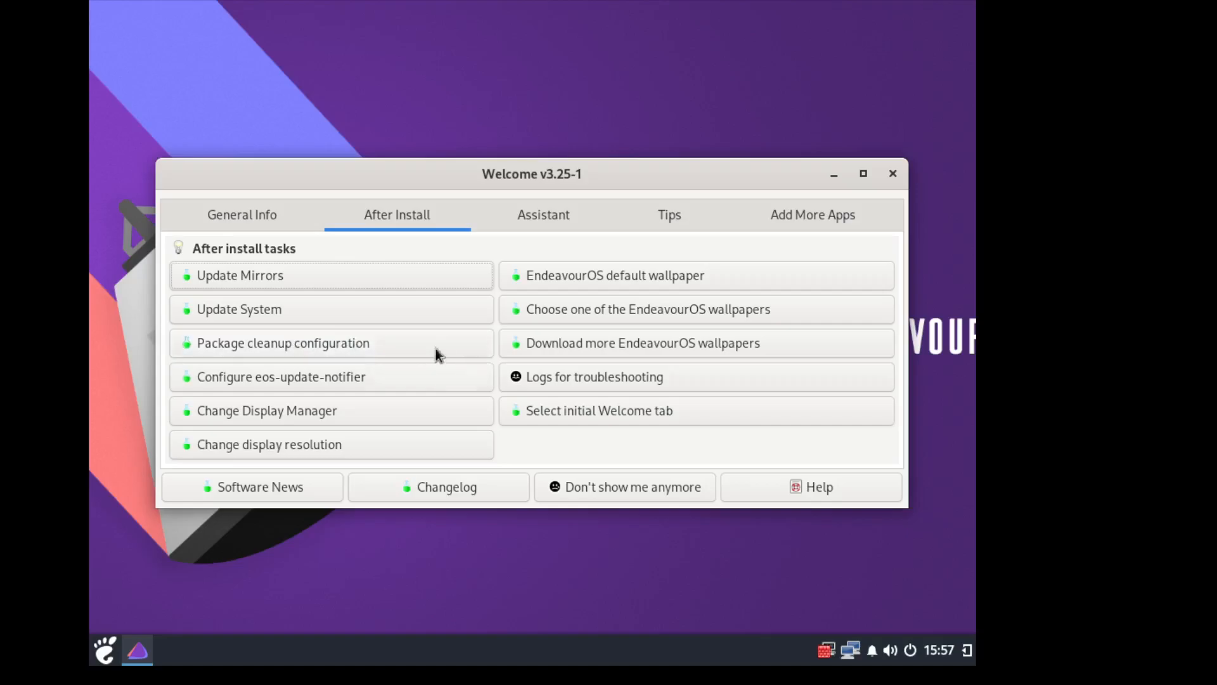
left_click(370, 346)
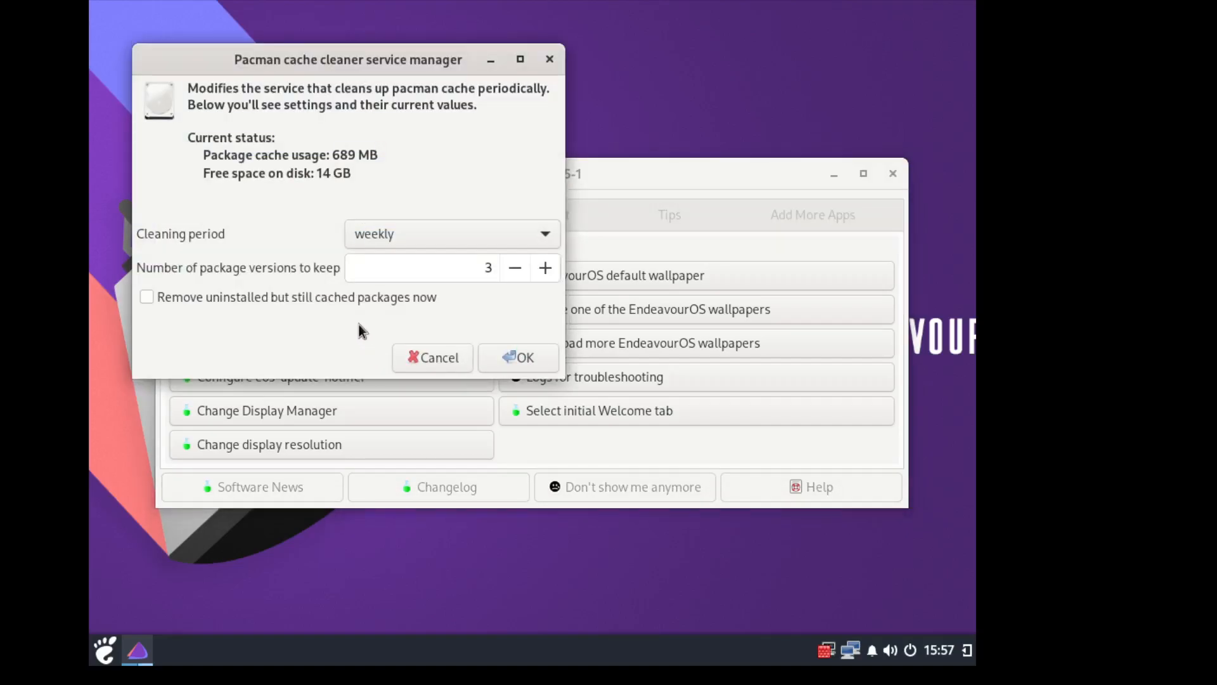
left_click(500, 360)
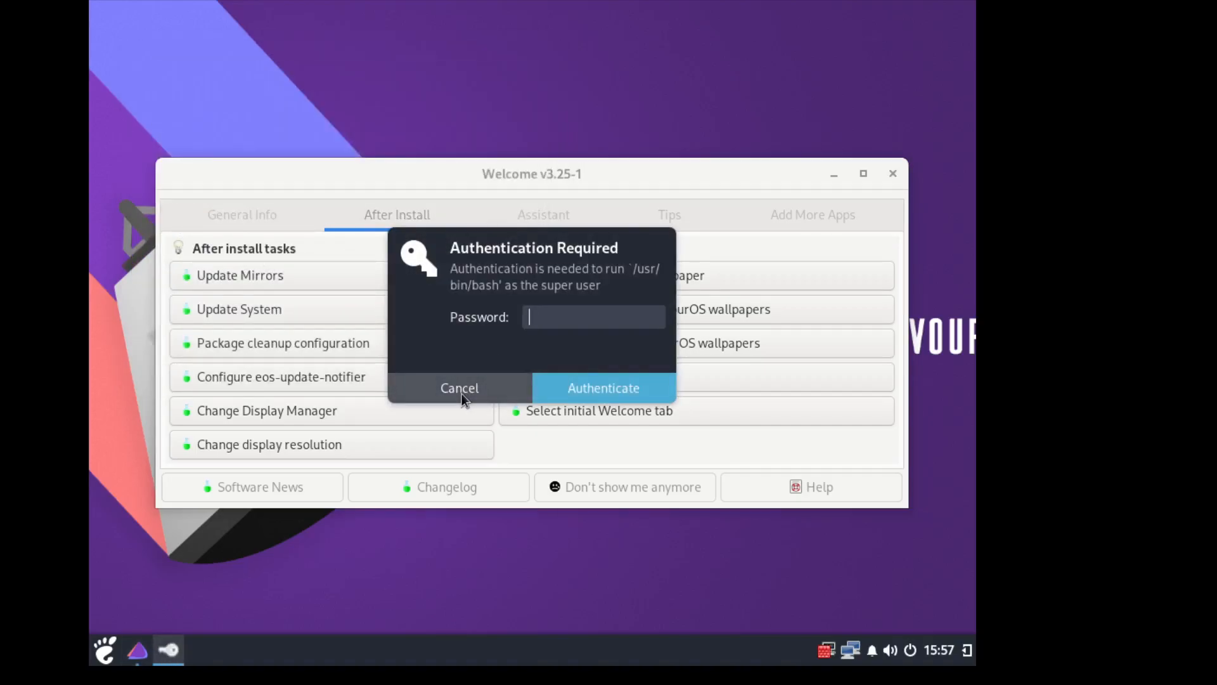
left_click(461, 392)
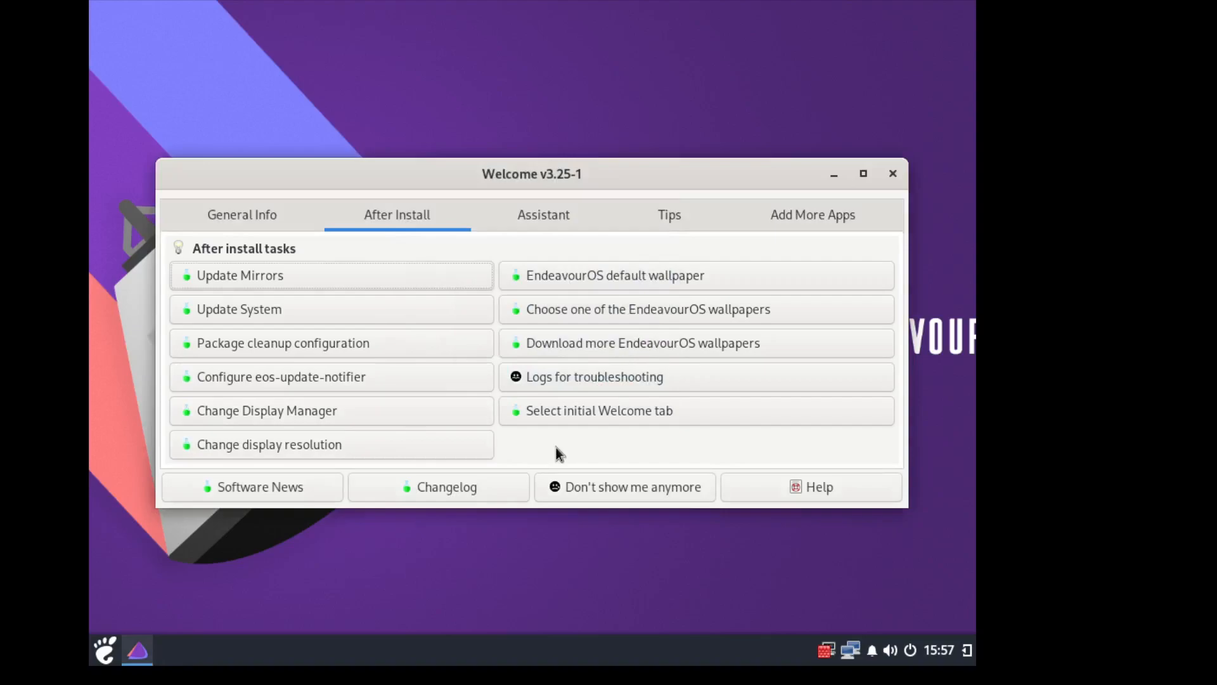
left_click(890, 177)
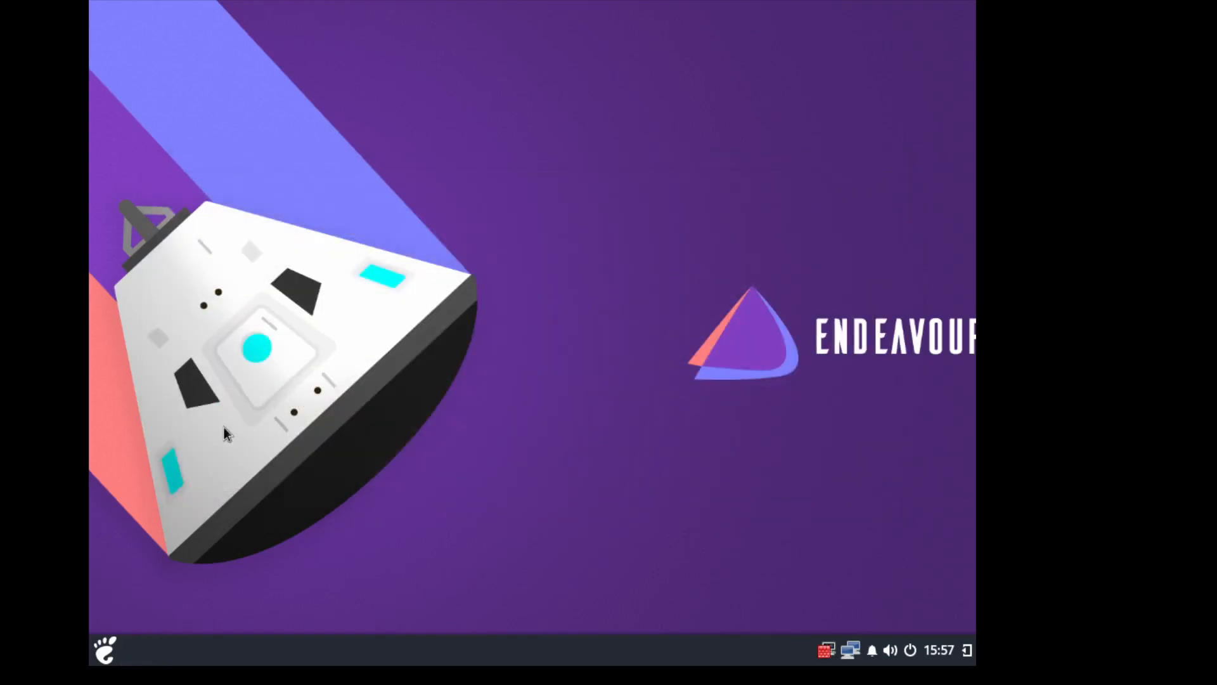
- Open and close the Budgie application menu, then open and dismiss the power menu
left_click(106, 658)
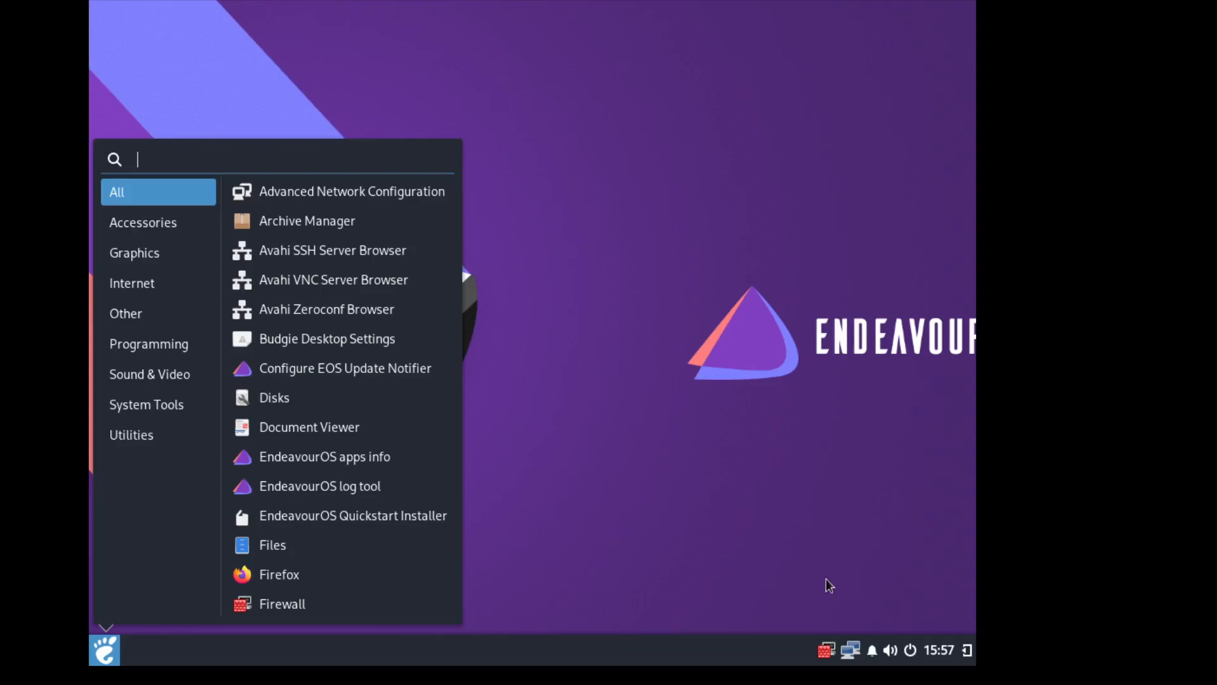
left_click(909, 654)
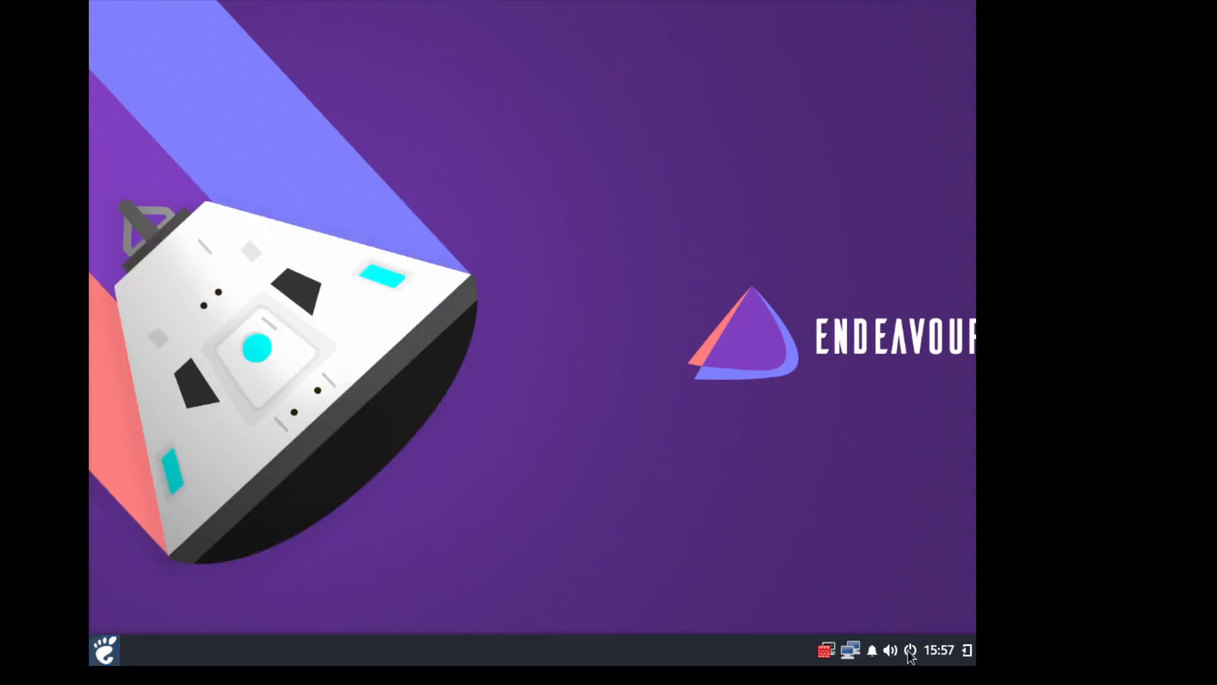
left_click(910, 653)
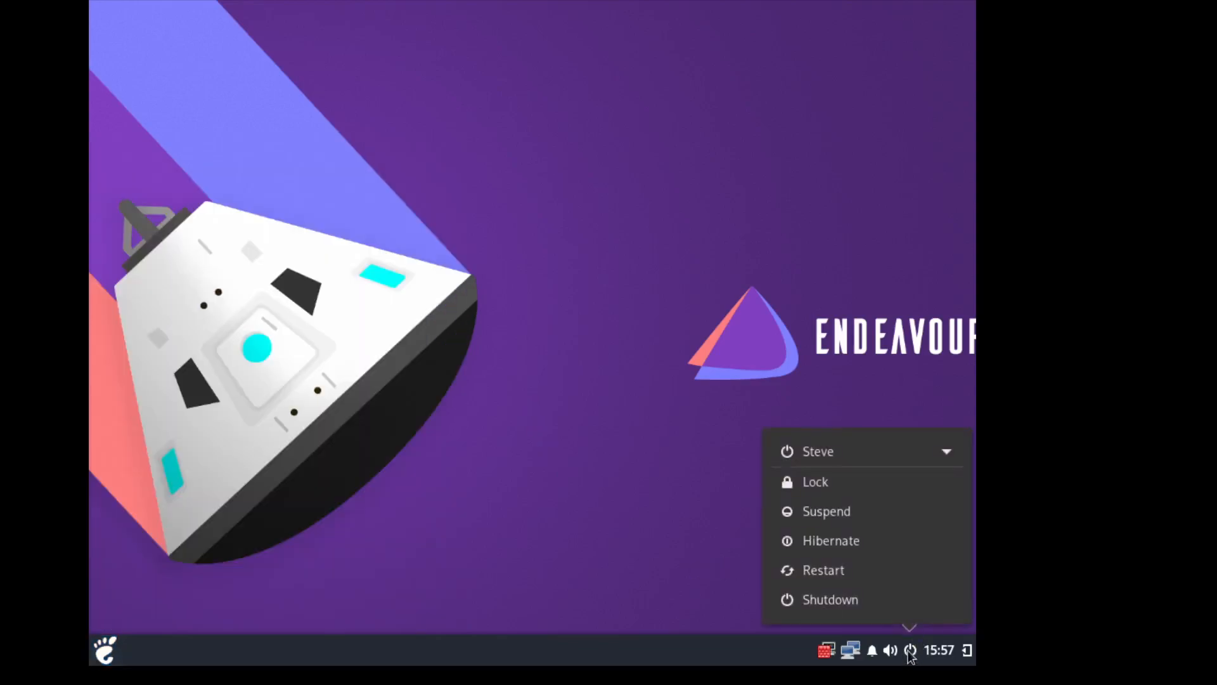
left_click(581, 523)
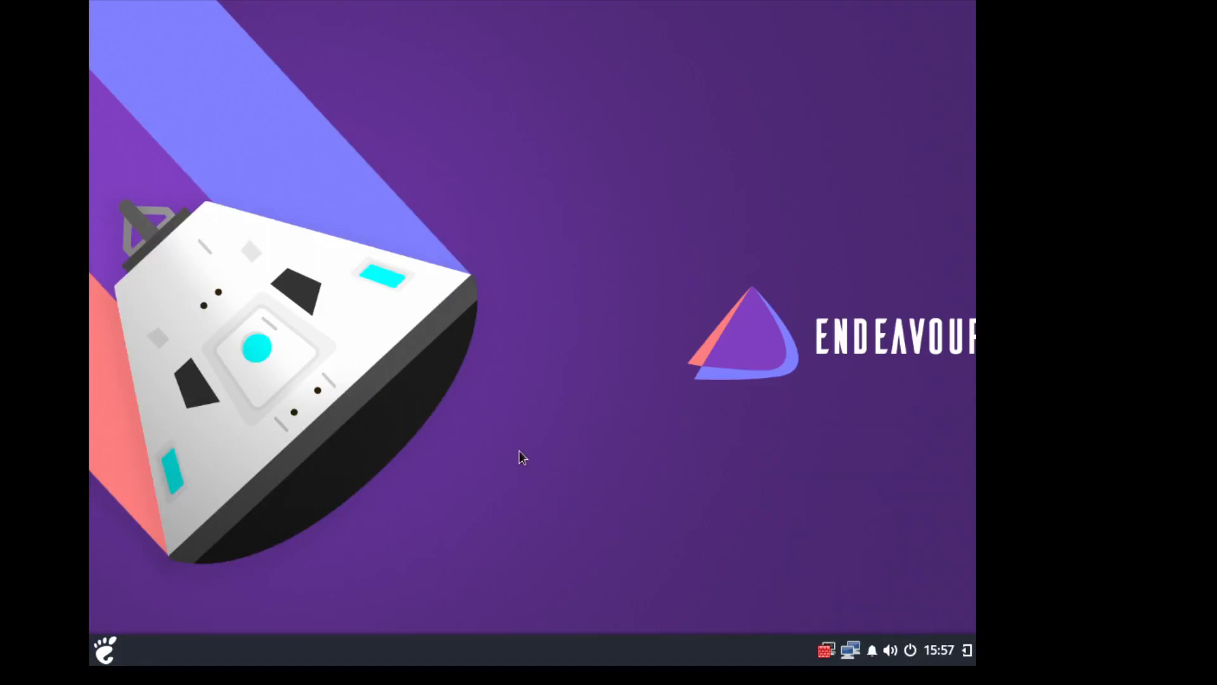